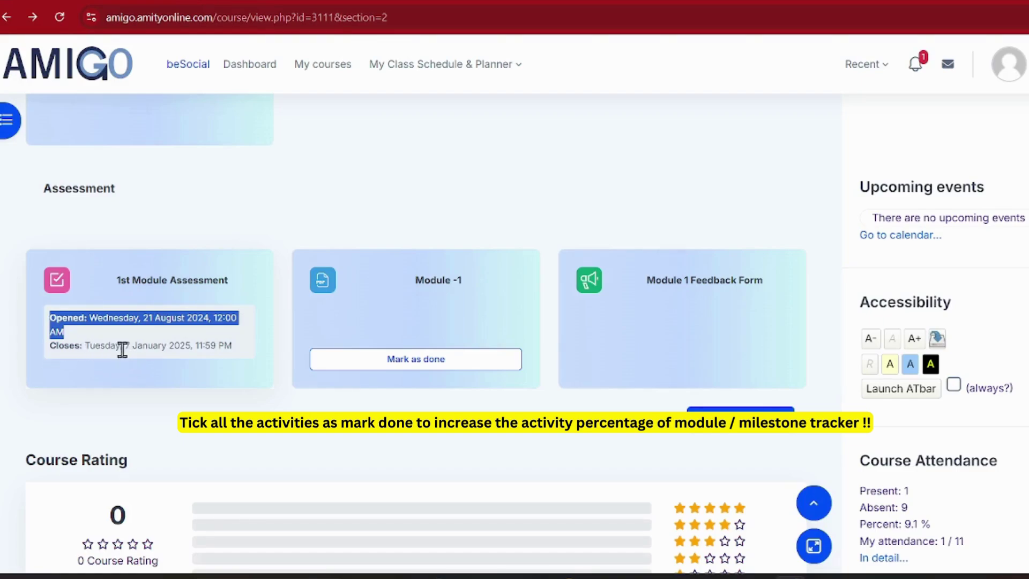
Open the 1st Module Assessment of the Consumer Behaviour course and check its opening and closing dates.
{"action": "left_click", "coordinate": [6, 18]}
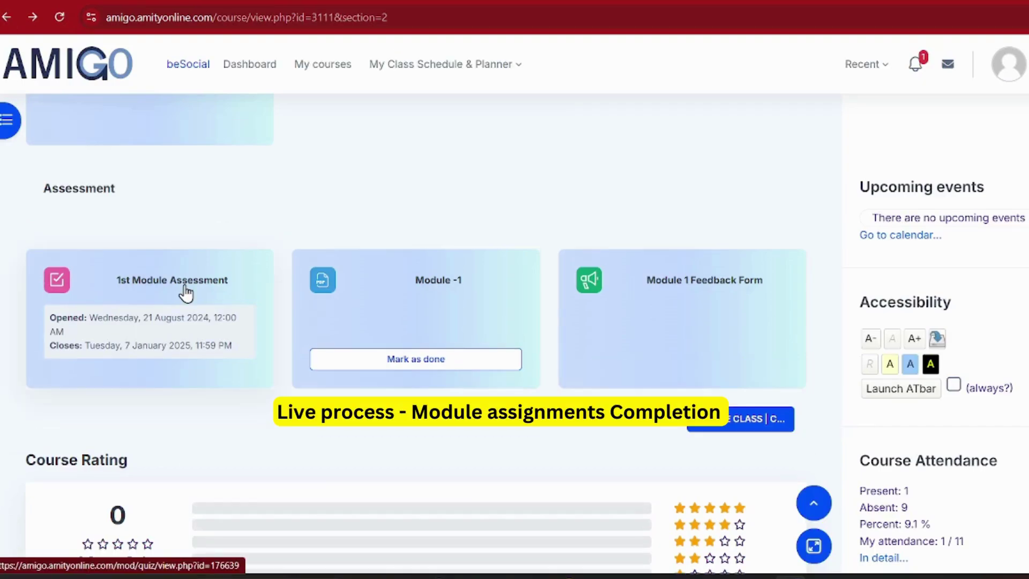
{"action": "left_click", "coordinate": [187, 292]}
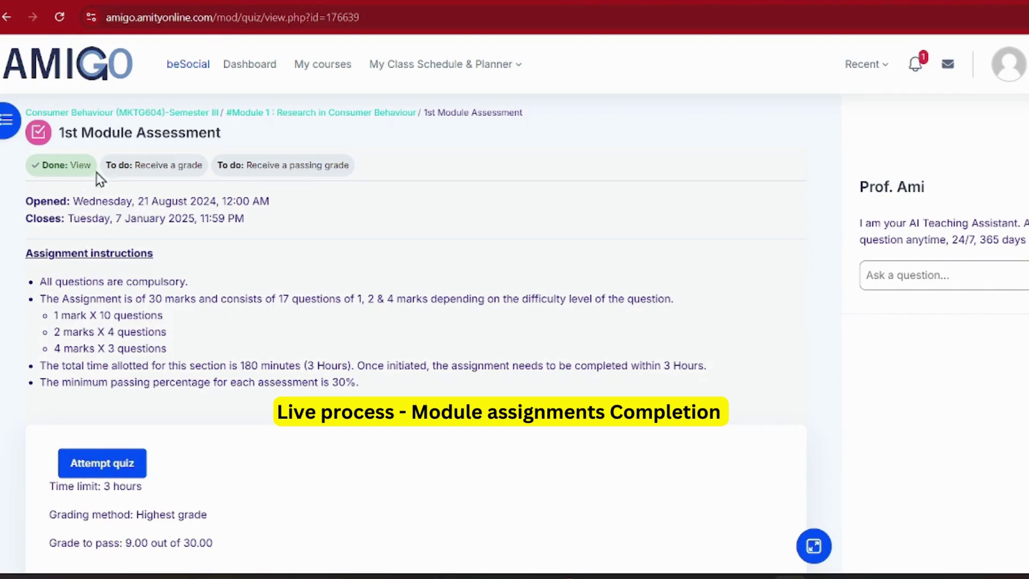
{"action": "triple_click", "coordinate": [115, 203]}
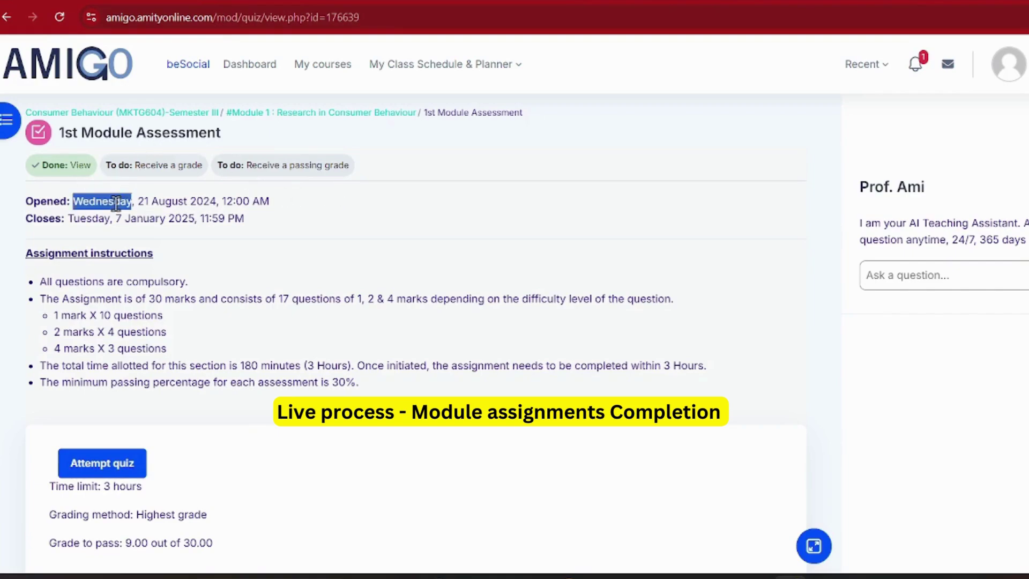
{"action": "triple_click", "coordinate": [96, 219]}
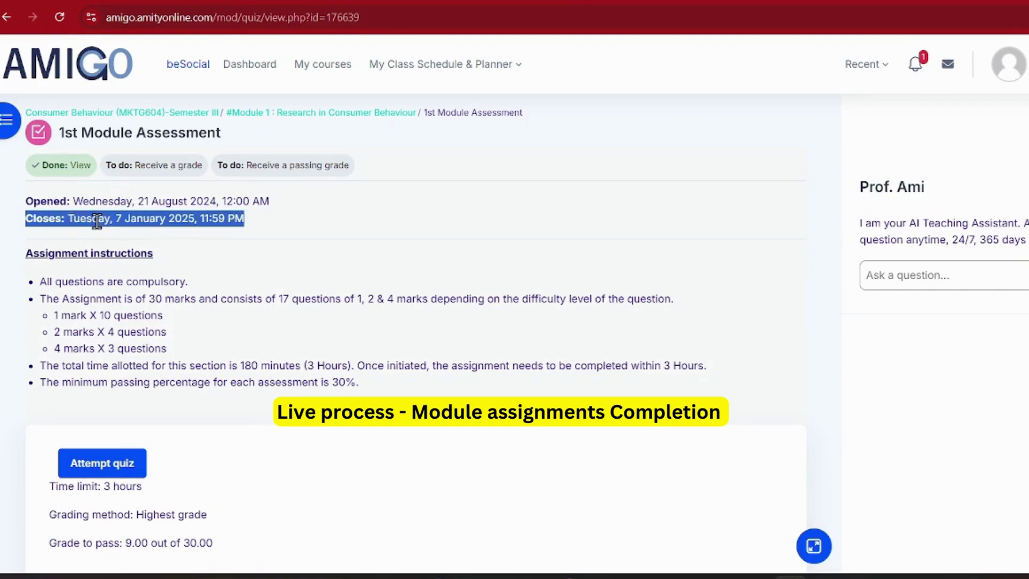
{"action": "left_click", "coordinate": [11, 268]}
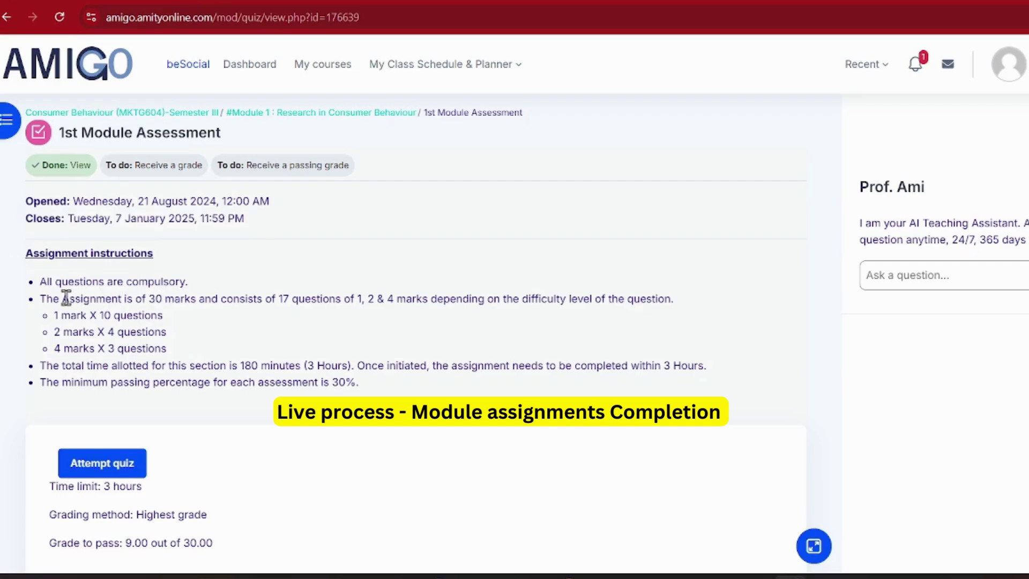
Read the assignment instructions on total marks, marks per question, allotted time and minimum passing percentage.
{"action": "triple_click", "coordinate": [214, 300]}
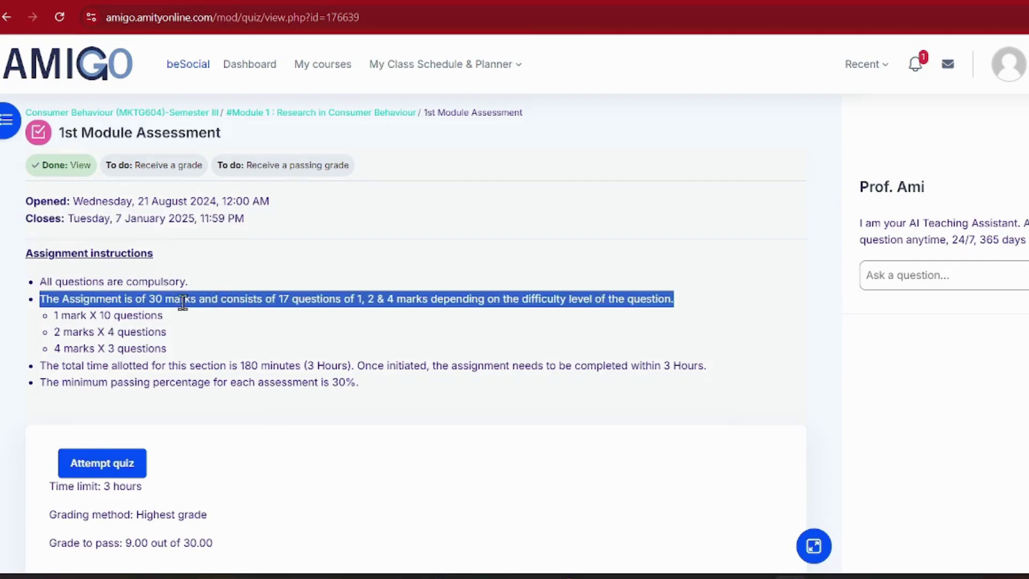
{"action": "scroll", "coordinate": [173, 300], "scroll_direction": "down", "scroll_amount": 2}
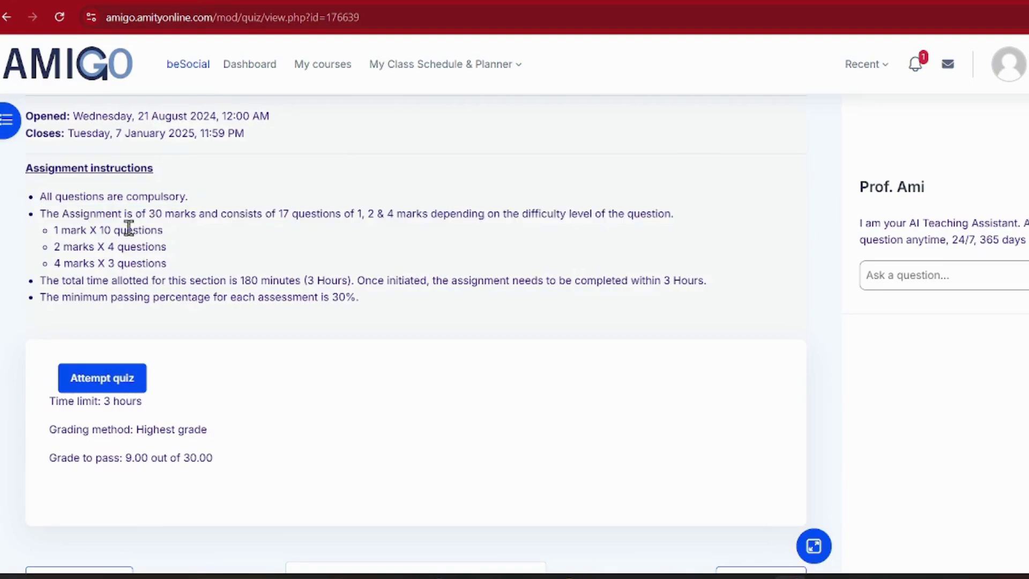
{"action": "triple_click", "coordinate": [129, 229]}
{"action": "triple_click", "coordinate": [123, 247]}
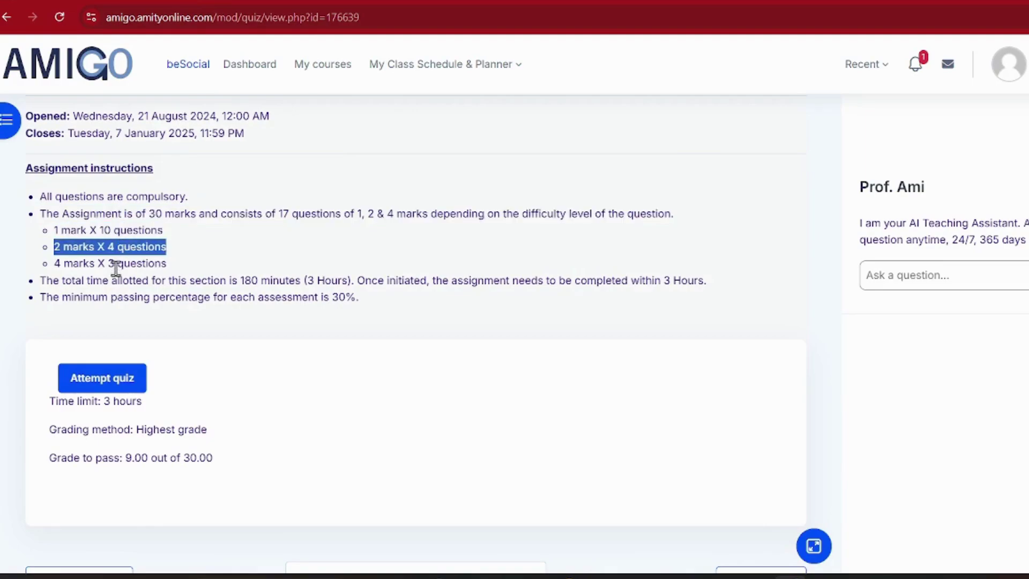
{"action": "triple_click", "coordinate": [117, 263]}
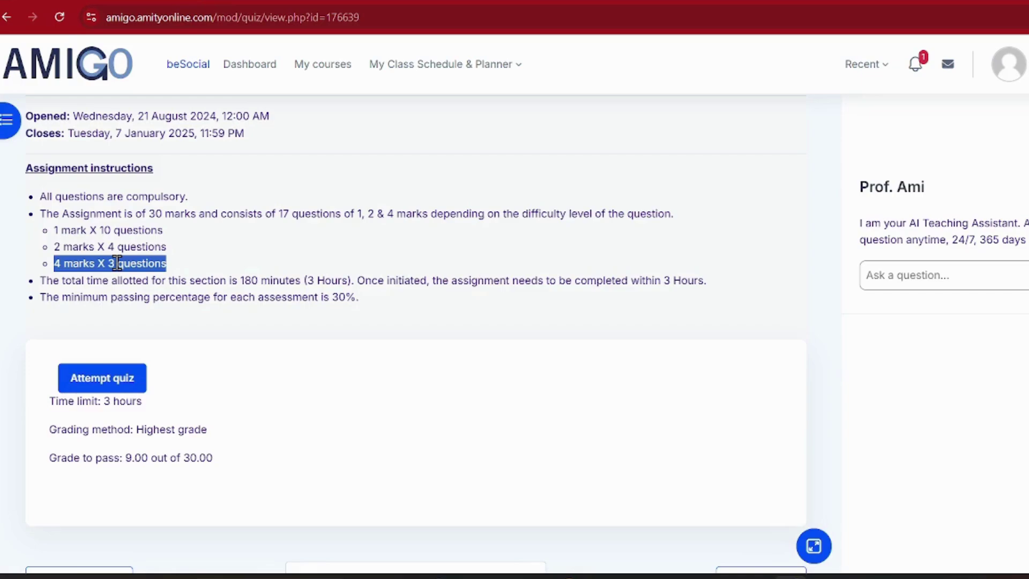
{"action": "triple_click", "coordinate": [288, 283]}
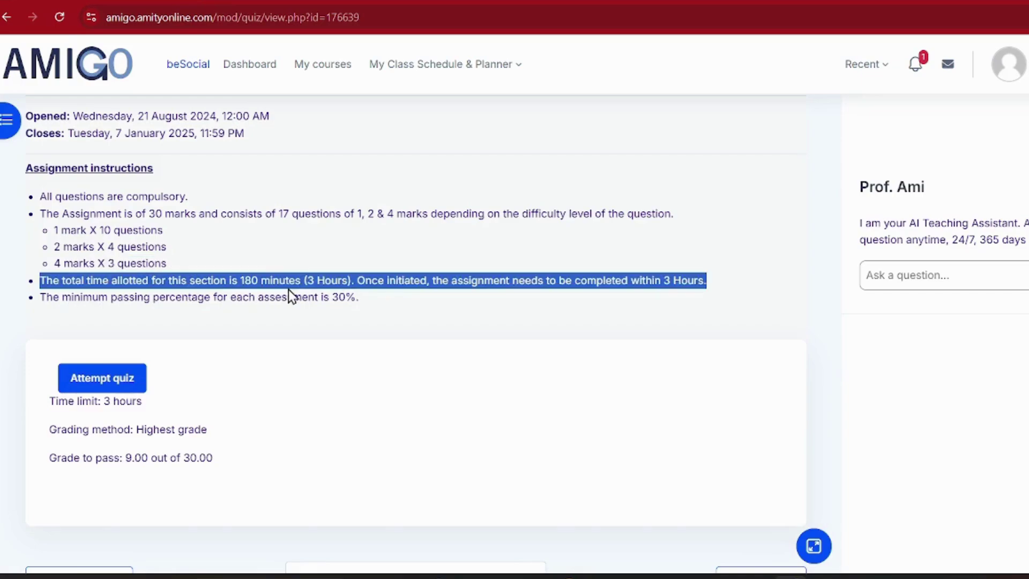
{"action": "triple_click", "coordinate": [193, 298]}
{"action": "left_click", "coordinate": [345, 323]}
{"action": "scroll", "coordinate": [345, 324], "scroll_direction": "down", "scroll_amount": 2}
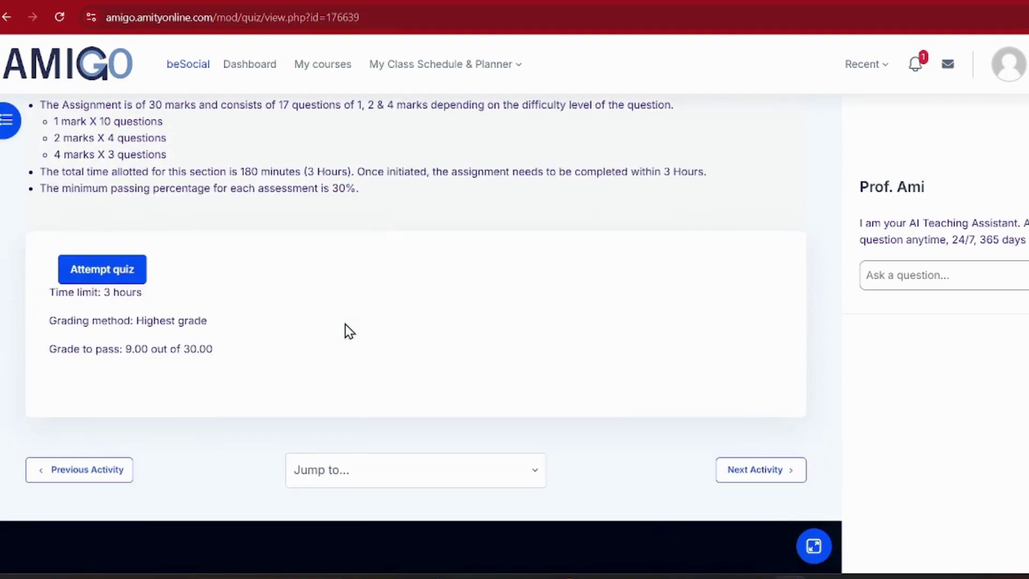
Examine the grade to pass for the 1st Module Assessment alongside the assignment instructions.
{"action": "triple_click", "coordinate": [144, 351]}
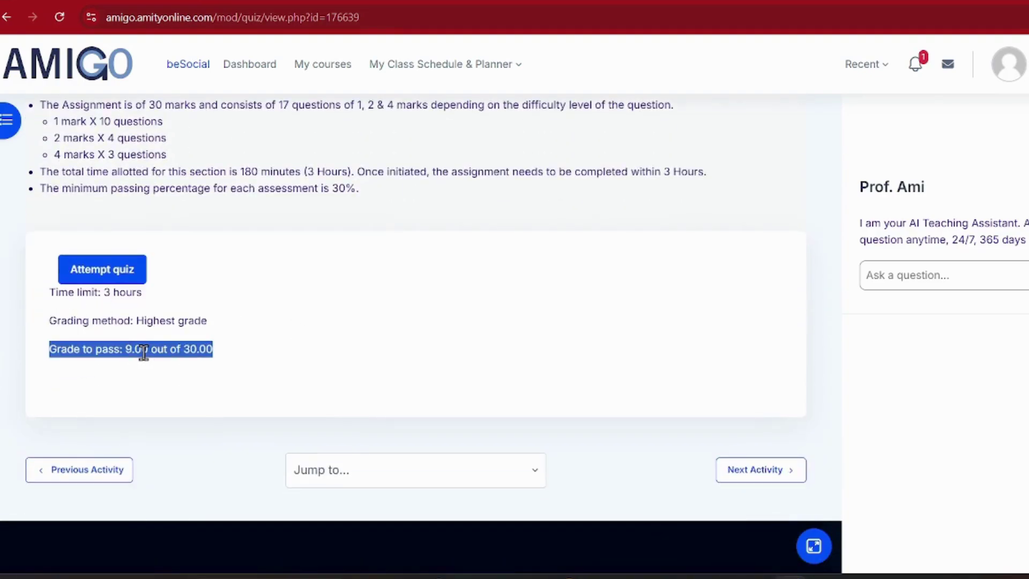
{"action": "scroll", "coordinate": [179, 412], "scroll_direction": "up", "scroll_amount": 2}
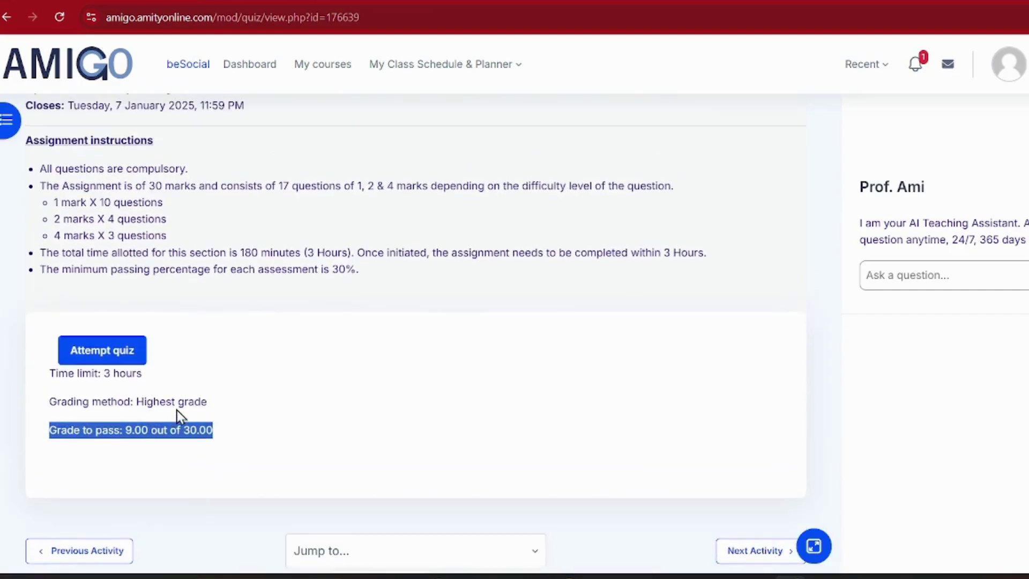
{"action": "scroll", "coordinate": [268, 359], "scroll_direction": "up", "scroll_amount": 1}
{"action": "scroll", "coordinate": [306, 363], "scroll_direction": "up", "scroll_amount": 1}
{"action": "scroll", "coordinate": [141, 352], "scroll_direction": "down", "scroll_amount": 3}
{"action": "left_click", "coordinate": [141, 352]}
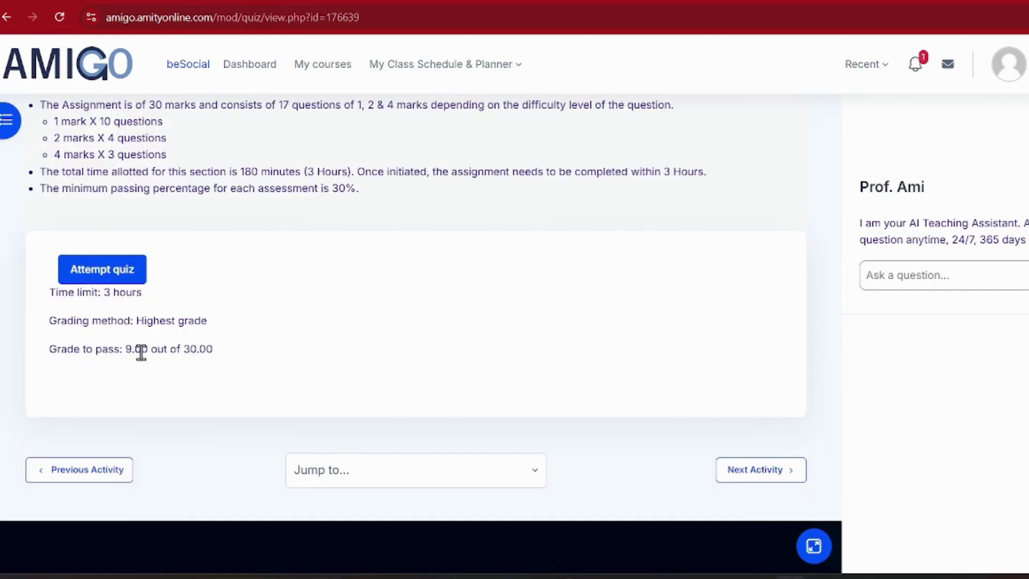
{"action": "triple_click", "coordinate": [144, 351]}
{"action": "scroll", "coordinate": [160, 415], "scroll_direction": "up", "scroll_amount": 2}
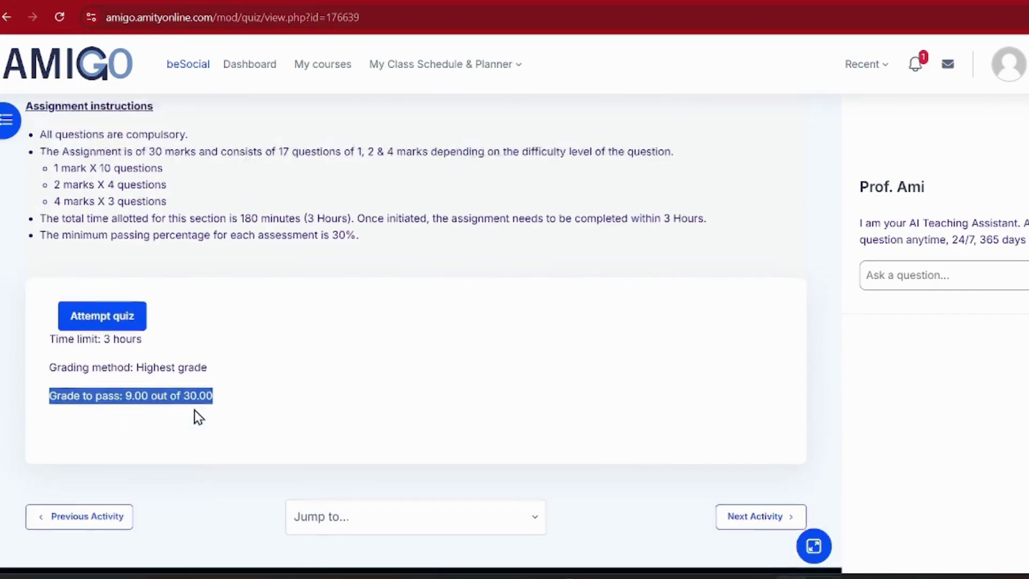
{"action": "scroll", "coordinate": [284, 364], "scroll_direction": "up", "scroll_amount": 3}
{"action": "scroll", "coordinate": [305, 366], "scroll_direction": "down", "scroll_amount": 3}
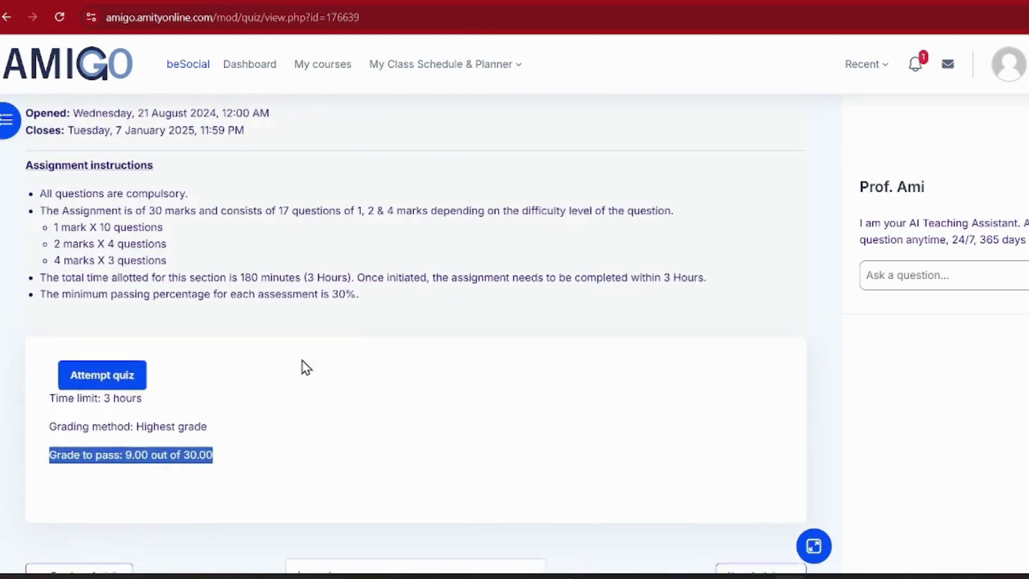
Start a timed attempt of the 1st Module Assessment quiz and accept the time limit.
{"action": "scroll", "coordinate": [301, 359], "scroll_direction": "up", "scroll_amount": 3}
{"action": "scroll", "coordinate": [301, 358], "scroll_direction": "down", "scroll_amount": 1}
{"action": "left_click", "coordinate": [113, 419]}
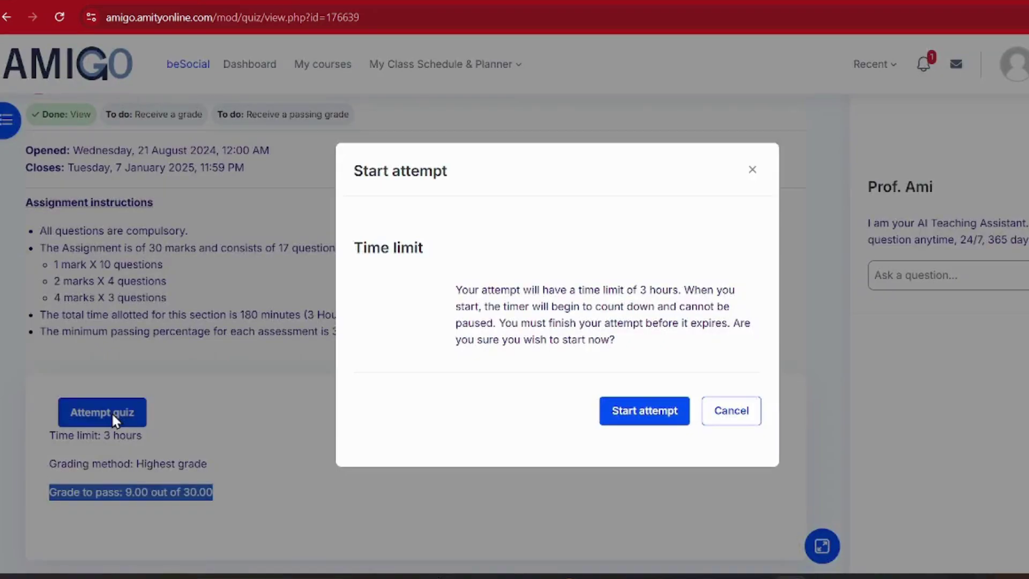
{"action": "left_click", "coordinate": [652, 421]}
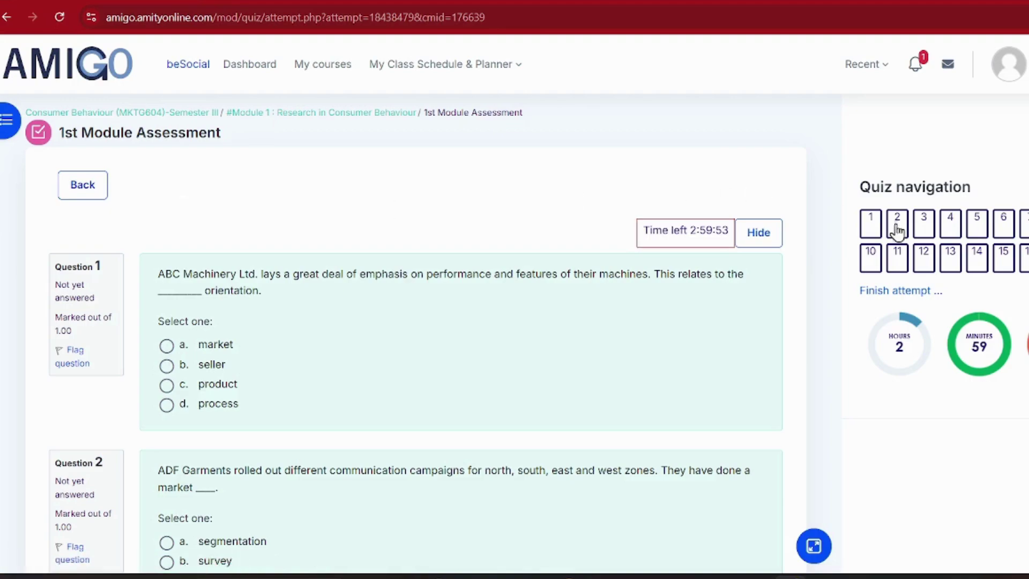
Check the remaining time and look through the quiz questions, returning to question 1.
{"action": "triple_click", "coordinate": [696, 232]}
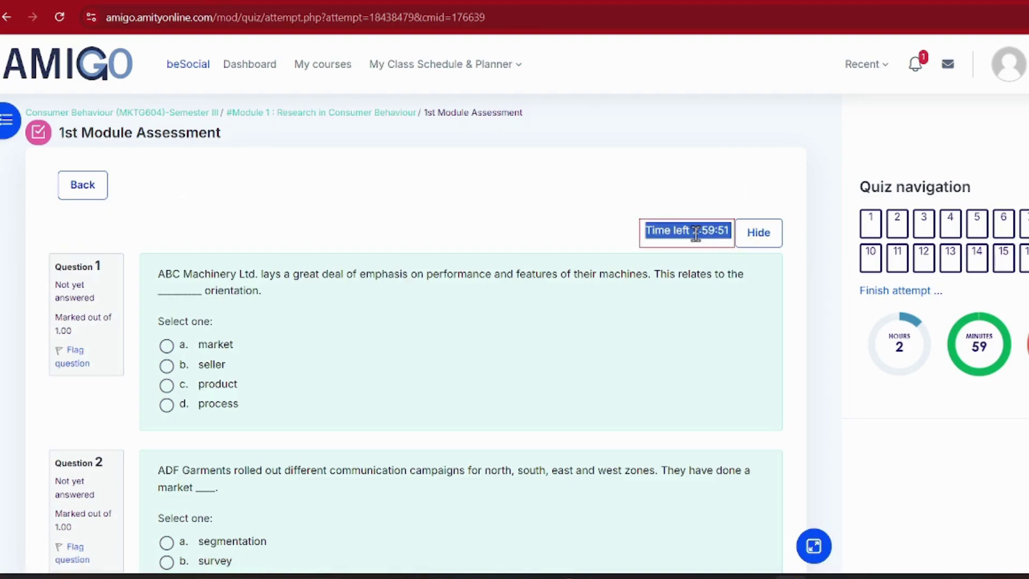
{"action": "left_click", "coordinate": [734, 199]}
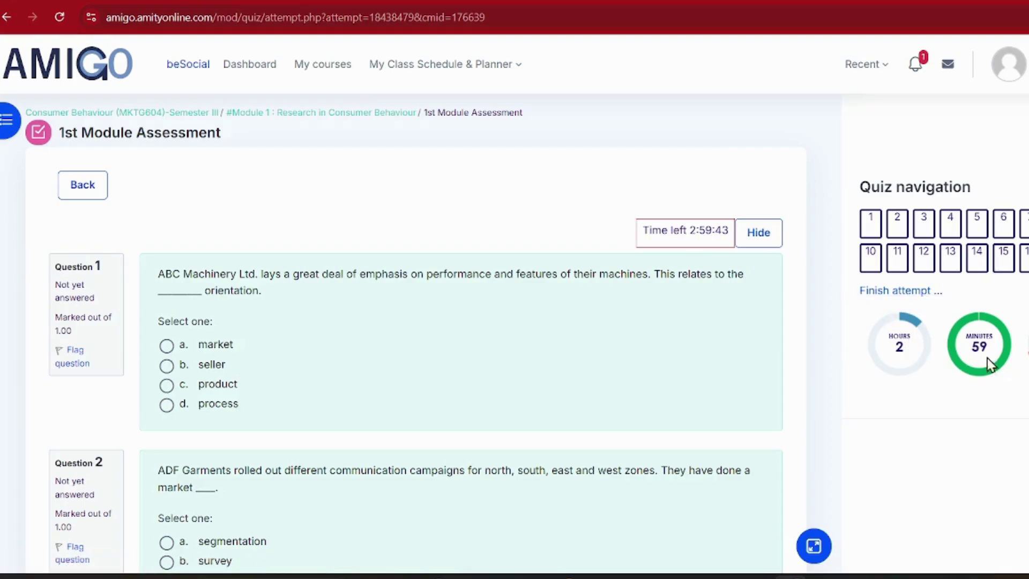
{"action": "scroll", "coordinate": [323, 372], "scroll_direction": "down", "scroll_amount": 13}
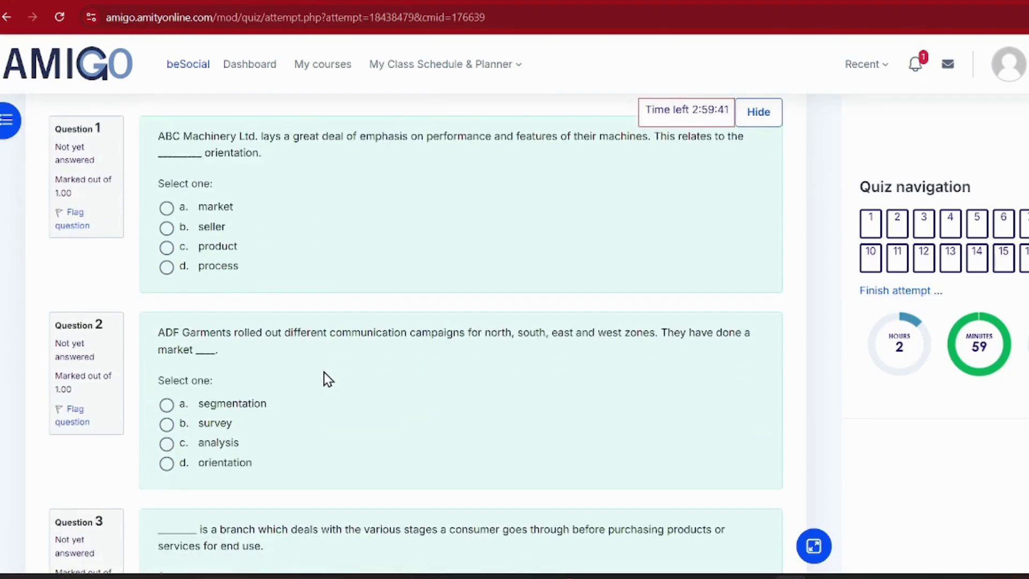
{"action": "scroll", "coordinate": [324, 372], "scroll_direction": "down", "scroll_amount": 20}
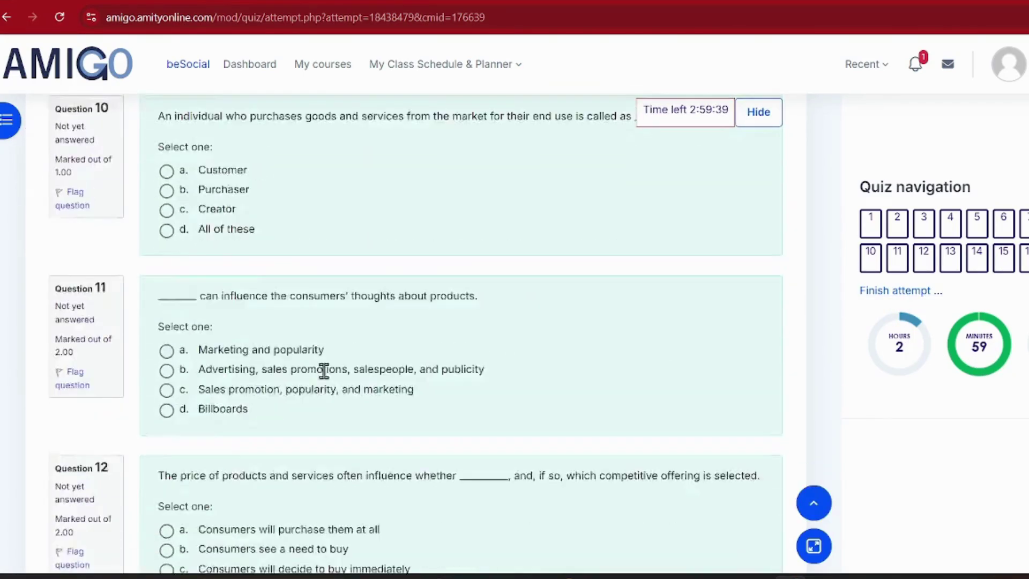
{"action": "scroll", "coordinate": [324, 372], "scroll_direction": "down", "scroll_amount": 3}
{"action": "scroll", "coordinate": [324, 372], "scroll_direction": "up", "scroll_amount": 20}
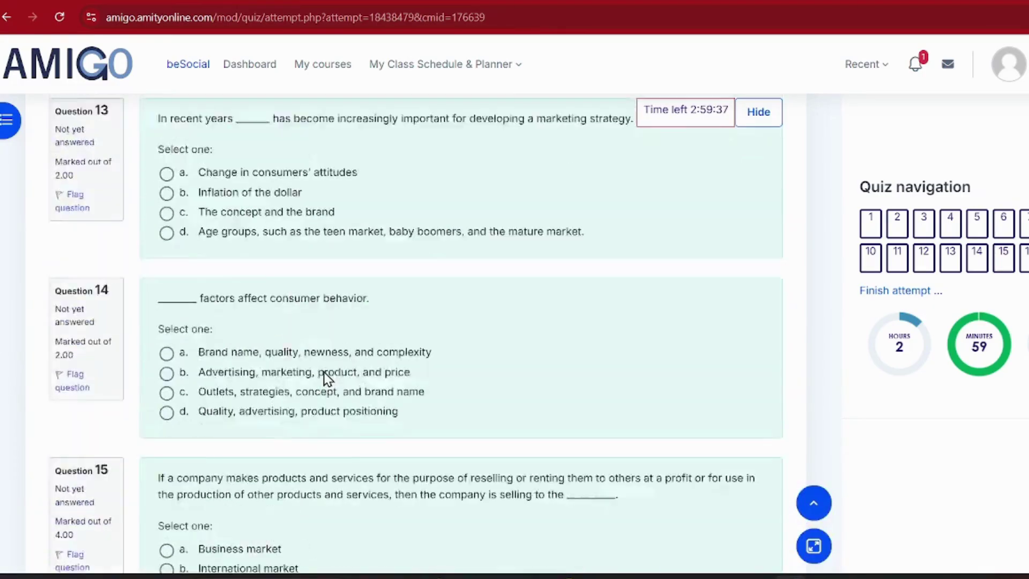
{"action": "scroll", "coordinate": [324, 372], "scroll_direction": "up", "scroll_amount": 8}
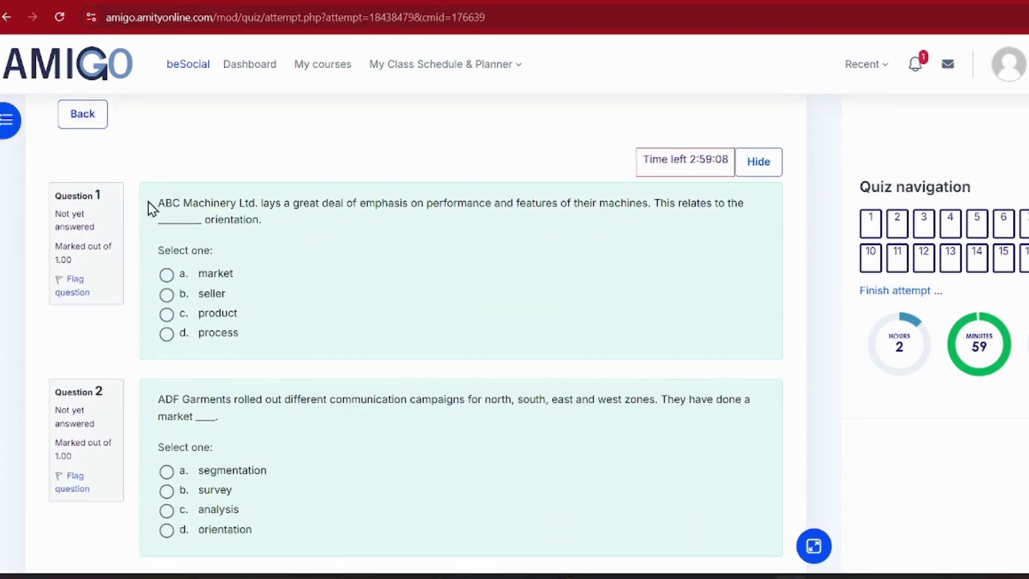
Answer question 1 with option c, product, and question 2 with option a, segmentation.
{"action": "left_click_drag", "start_coordinate": [156, 205], "coordinate": [278, 339]}
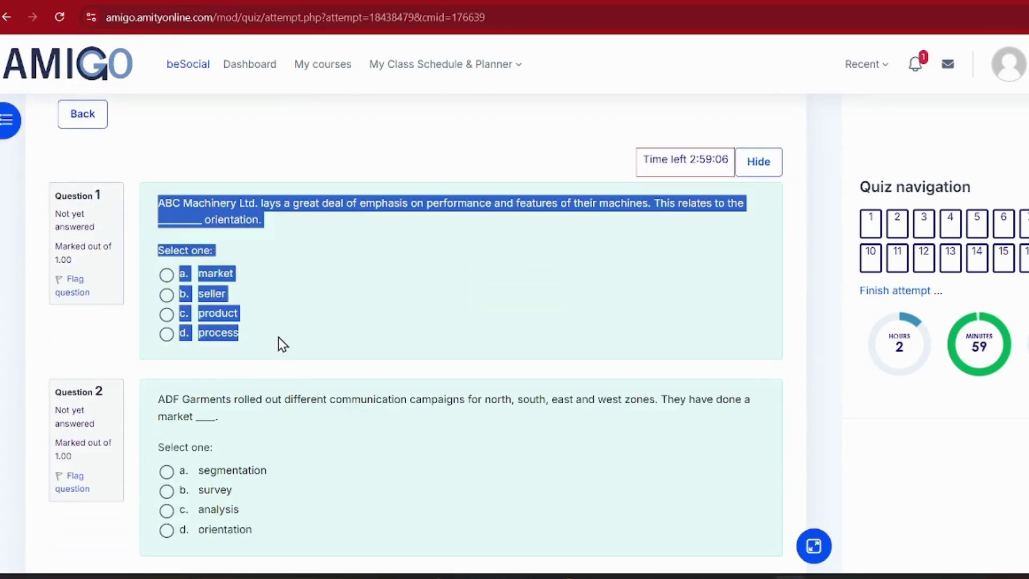
{"action": "left_click", "coordinate": [166, 314]}
{"action": "left_click", "coordinate": [391, 314]}
{"action": "scroll", "coordinate": [387, 266], "scroll_direction": "down", "scroll_amount": 3}
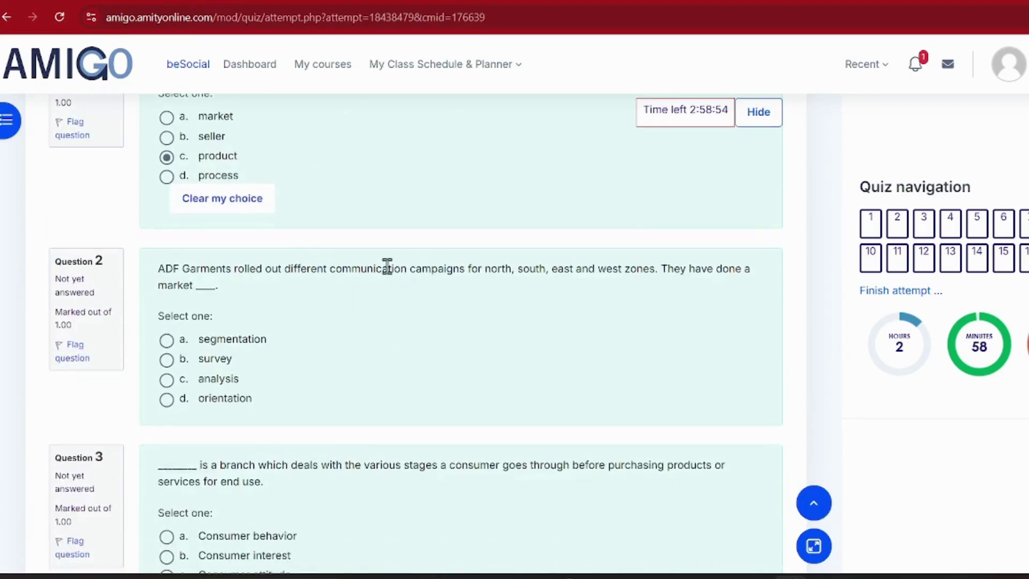
{"action": "left_click_drag", "start_coordinate": [156, 269], "coordinate": [307, 406]}
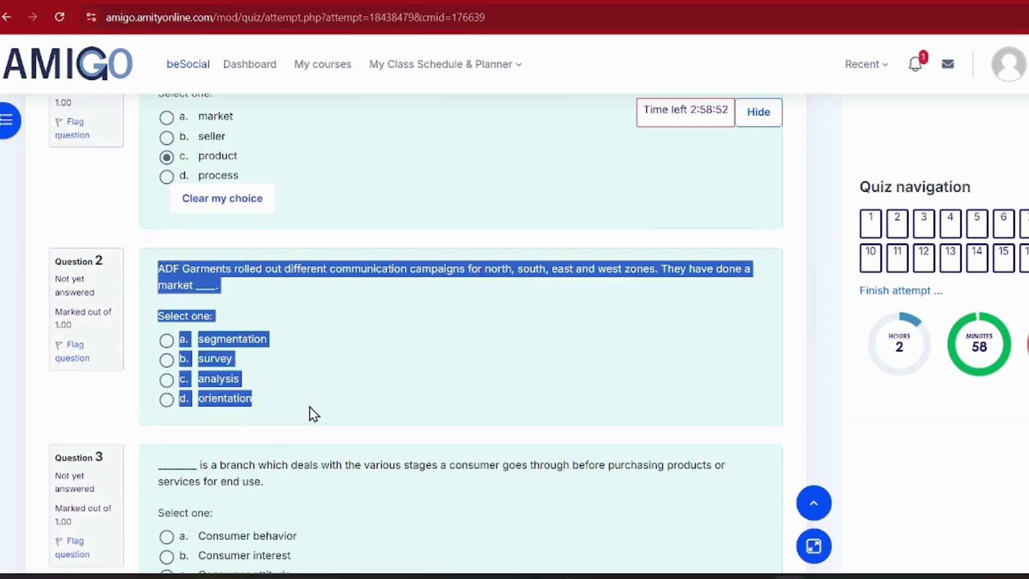
{"action": "left_click", "coordinate": [166, 339]}
{"action": "left_click", "coordinate": [492, 333]}
Review the chosen answers to questions 1, 2, 7 and 8, and read through question 3.
{"action": "scroll", "coordinate": [485, 333], "scroll_direction": "up", "scroll_amount": 3}
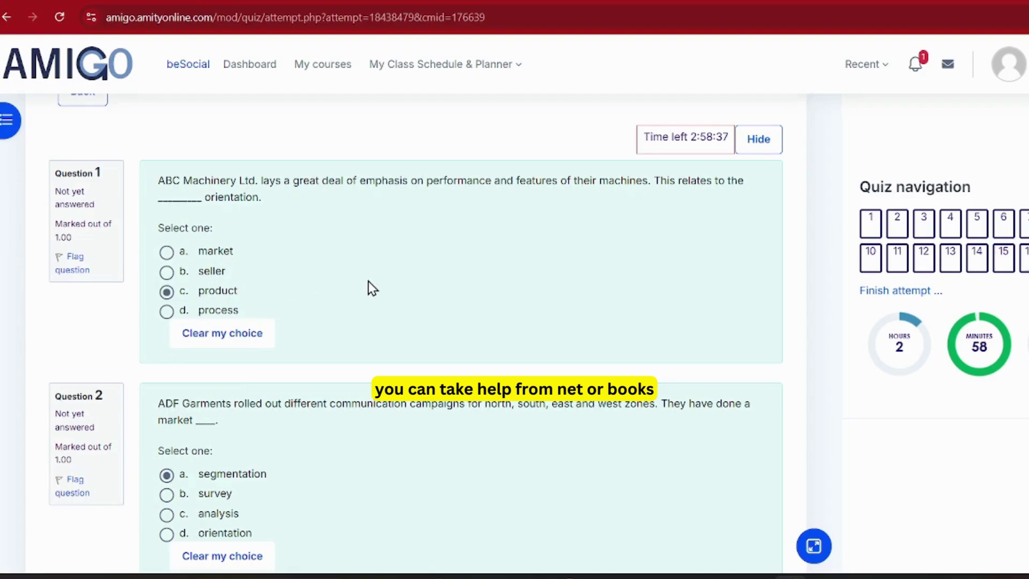
{"action": "scroll", "coordinate": [369, 281], "scroll_direction": "down", "scroll_amount": 6}
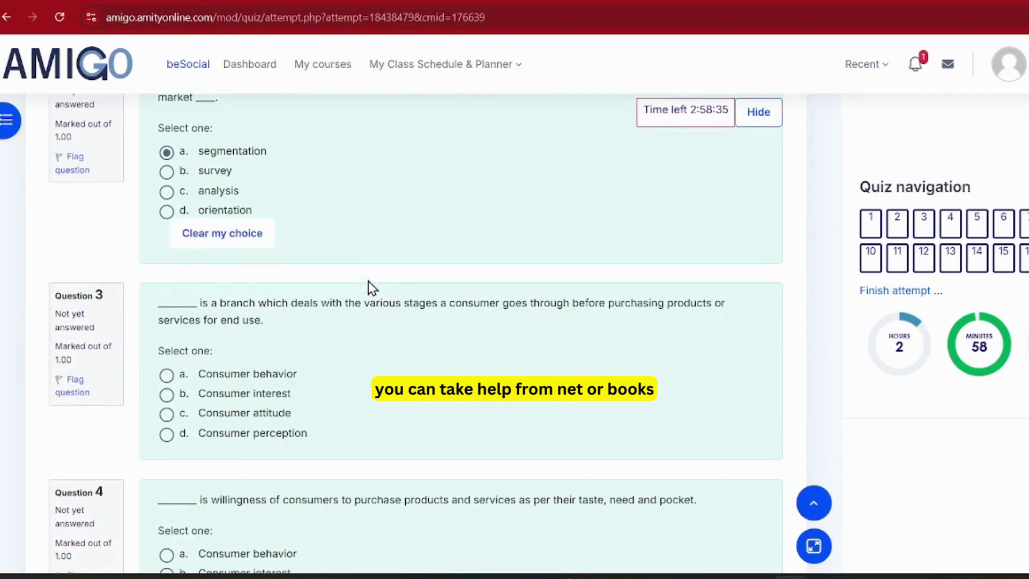
{"action": "left_click_drag", "start_coordinate": [154, 305], "coordinate": [399, 444]}
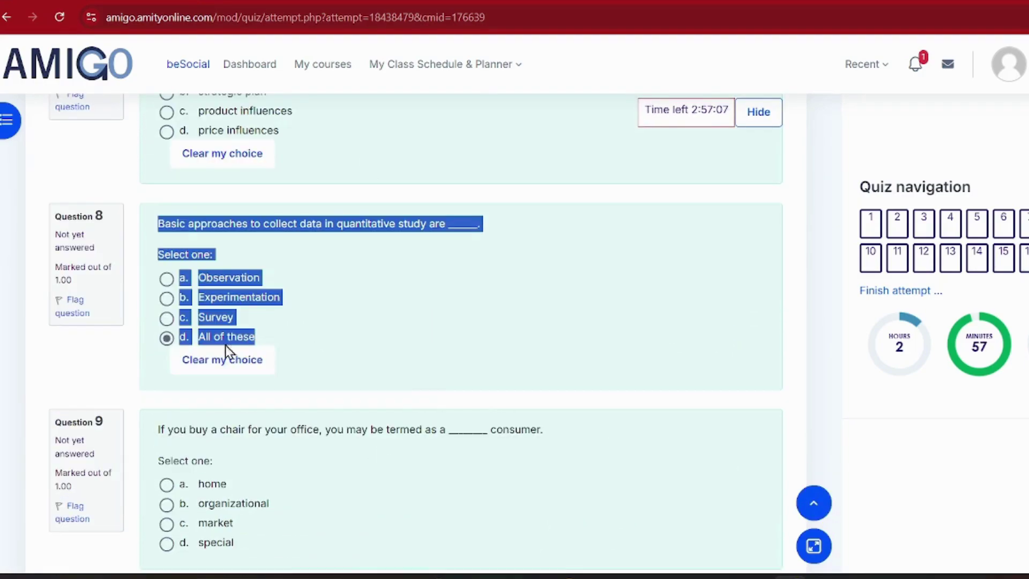
{"action": "left_click", "coordinate": [436, 395]}
{"action": "scroll", "coordinate": [436, 395], "scroll_direction": "up", "scroll_amount": 2}
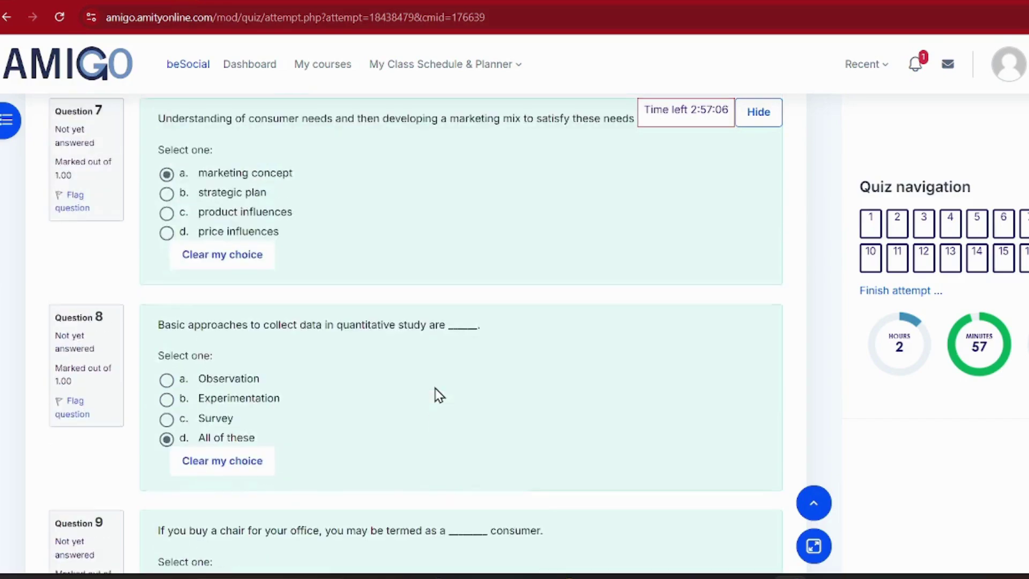
{"action": "scroll", "coordinate": [436, 394], "scroll_direction": "down", "scroll_amount": 4}
{"action": "scroll", "coordinate": [440, 395], "scroll_direction": "down", "scroll_amount": 2}
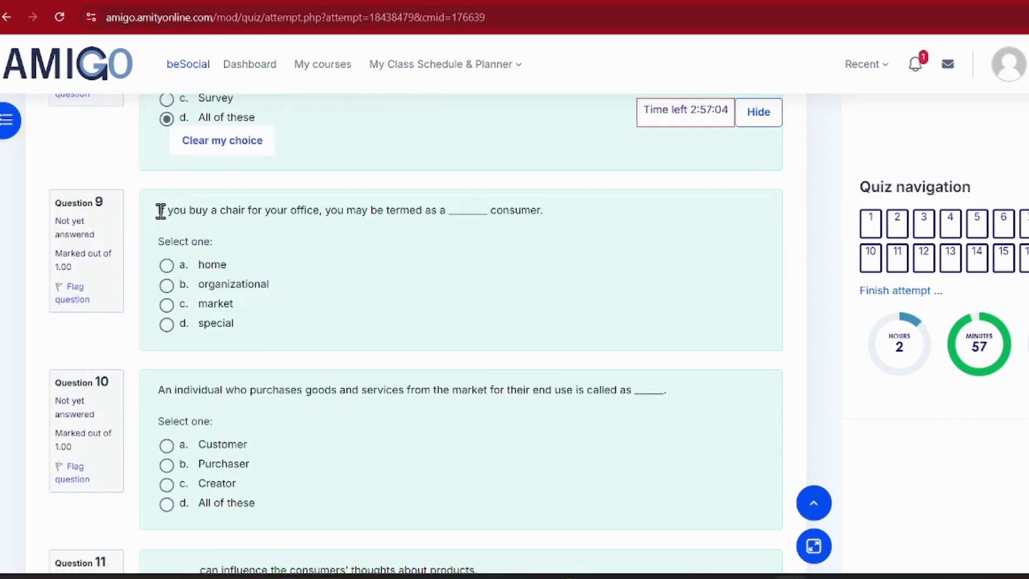
Read question 9 with its options and look back over the chosen answers from question 17 up to question 13.
{"action": "left_click_drag", "start_coordinate": [161, 210], "coordinate": [332, 326]}
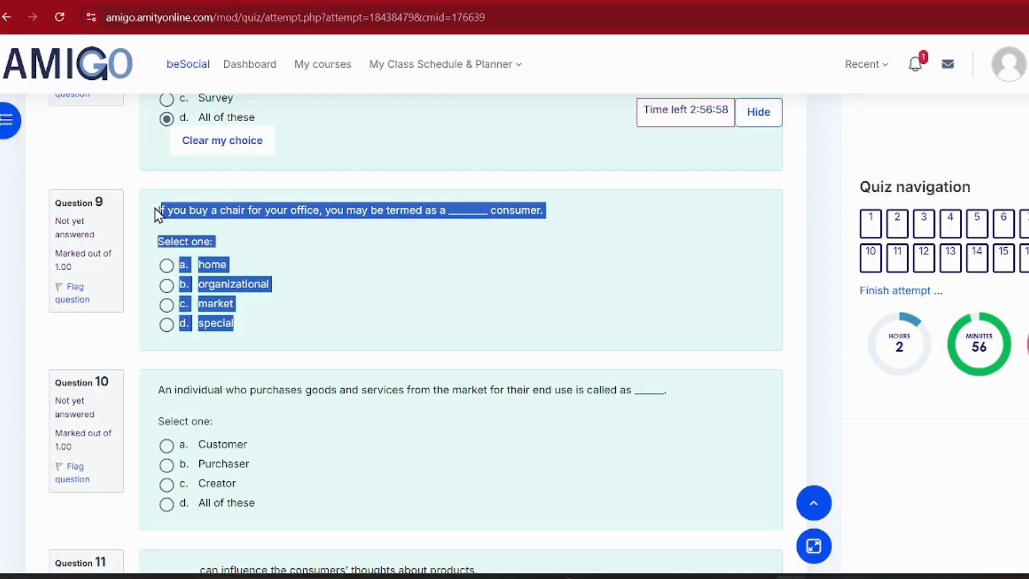
{"action": "left_click_drag", "start_coordinate": [157, 215], "coordinate": [298, 338]}
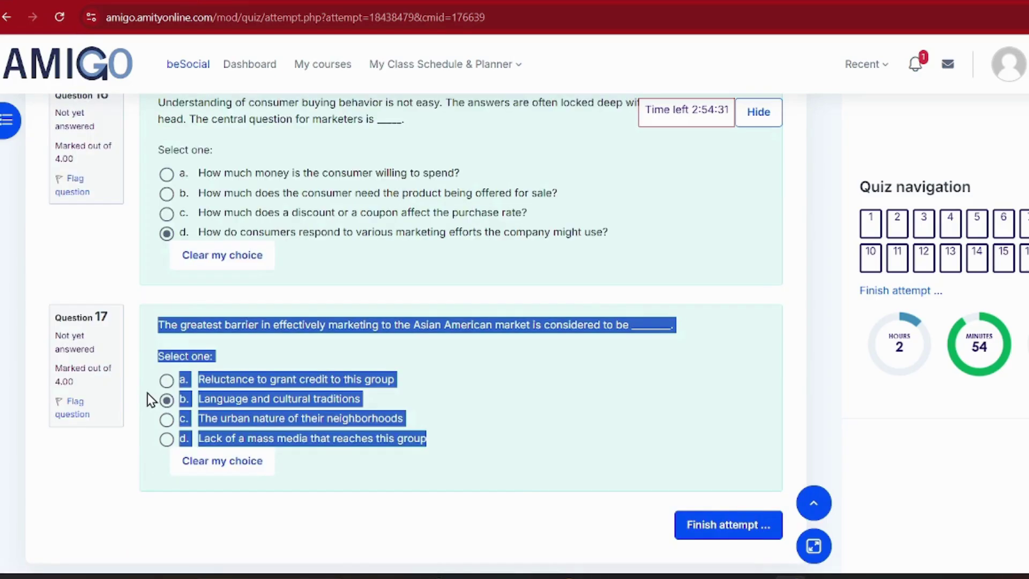
{"action": "left_click", "coordinate": [147, 393]}
{"action": "scroll", "coordinate": [156, 326], "scroll_direction": "up", "scroll_amount": 10}
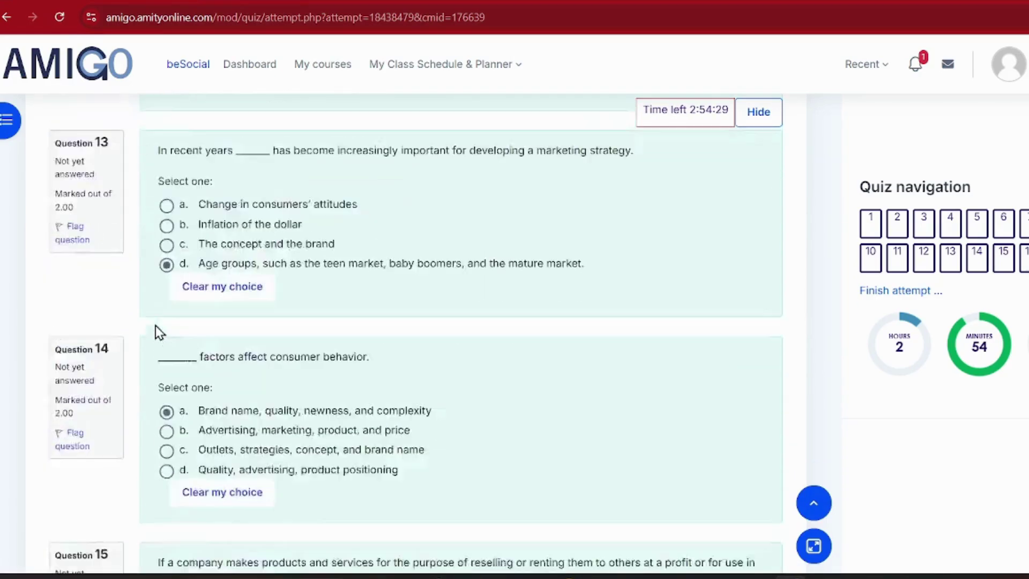
Look back over the chosen answers throughout the quiz, from question 17 back to questions 1 to 5.
{"action": "scroll", "coordinate": [156, 326], "scroll_direction": "down", "scroll_amount": 8}
{"action": "scroll", "coordinate": [155, 326], "scroll_direction": "up", "scroll_amount": 12}
{"action": "scroll", "coordinate": [155, 326], "scroll_direction": "down", "scroll_amount": 5}
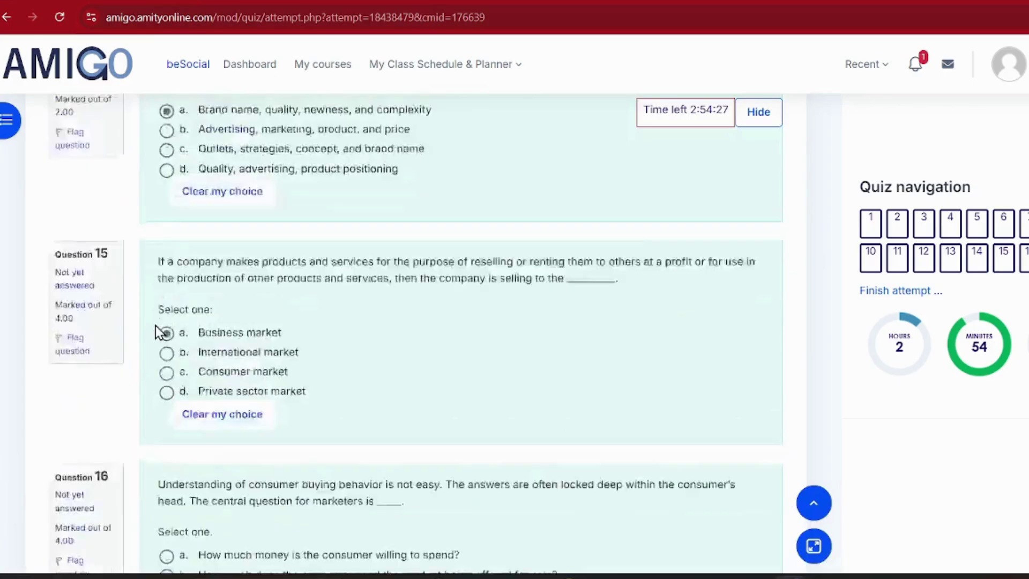
{"action": "scroll", "coordinate": [155, 326], "scroll_direction": "up", "scroll_amount": 20}
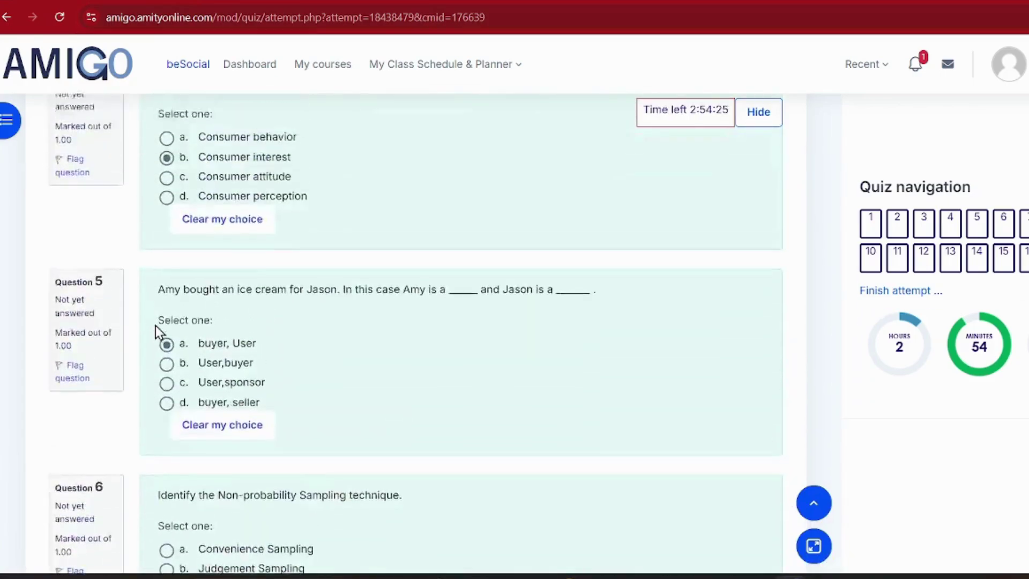
{"action": "scroll", "coordinate": [155, 326], "scroll_direction": "down", "scroll_amount": 20}
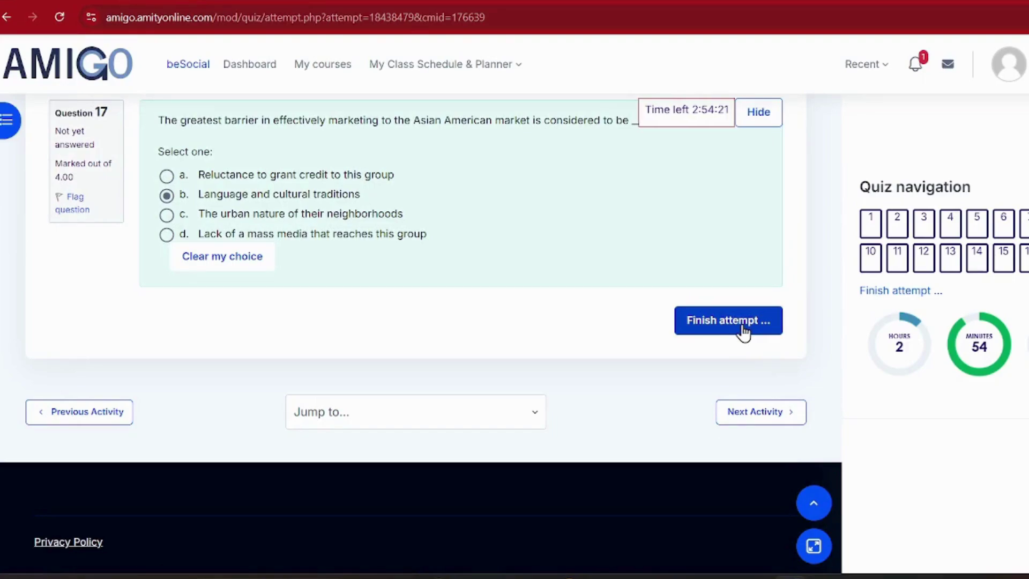
{"action": "left_click", "coordinate": [903, 225]}
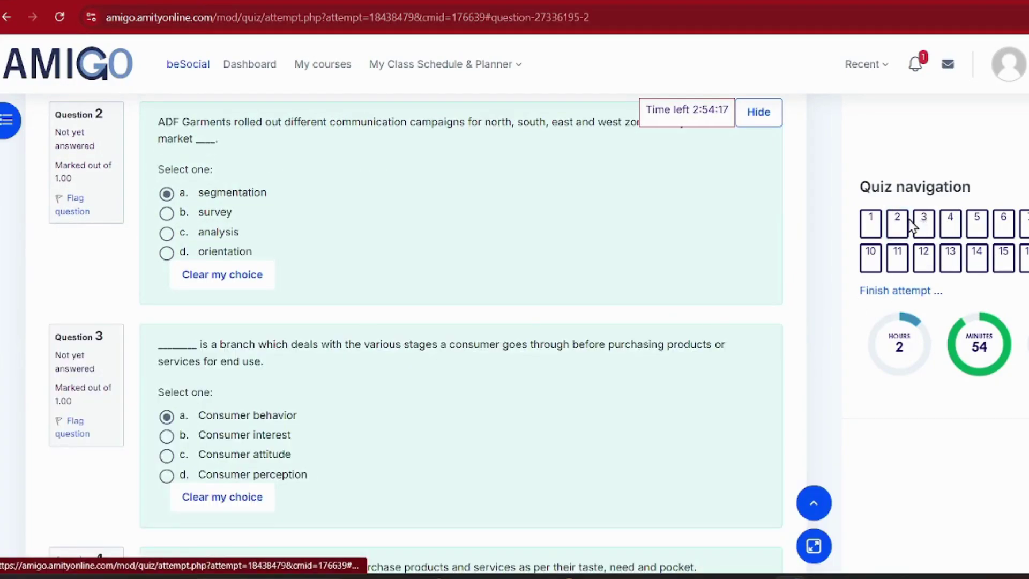
{"action": "left_click", "coordinate": [870, 221]}
{"action": "scroll", "coordinate": [341, 467], "scroll_direction": "down", "scroll_amount": 9}
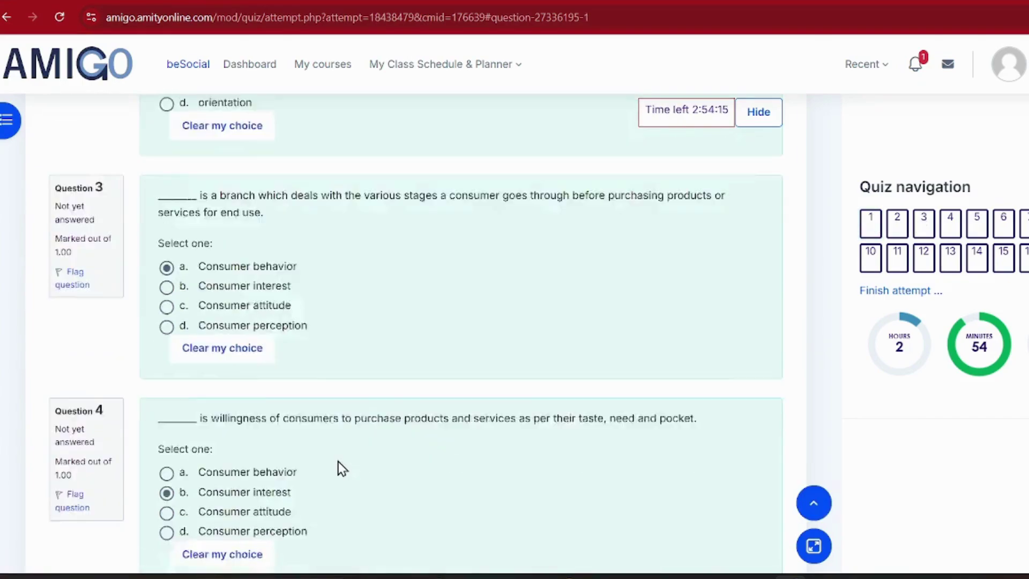
Finish the quiz attempt from question 17 and check the answer status of every question in the attempt summary.
{"action": "left_click", "coordinate": [1026, 257]}
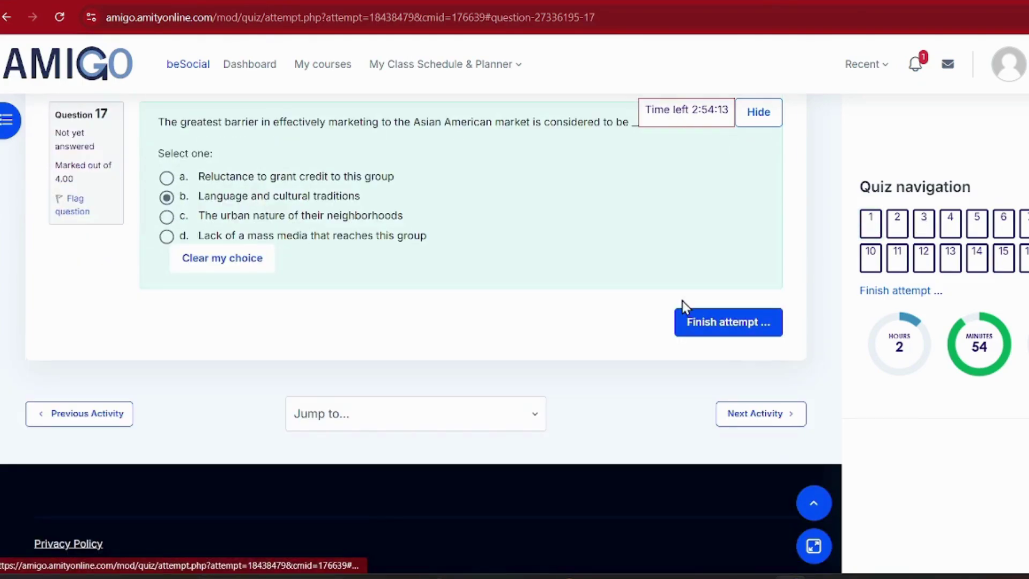
{"action": "left_click", "coordinate": [753, 324]}
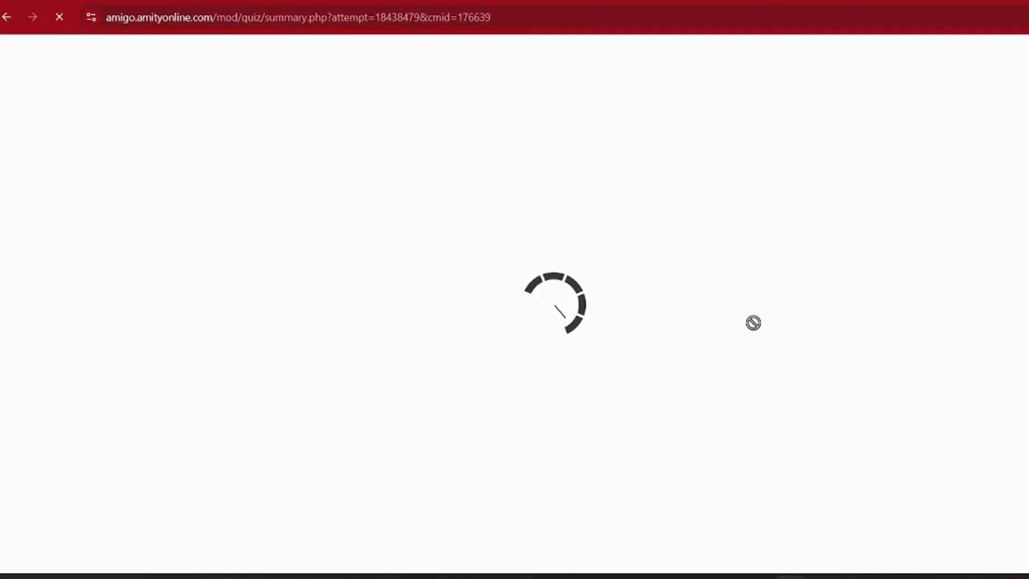
{"action": "scroll", "coordinate": [472, 320], "scroll_direction": "down", "scroll_amount": 4}
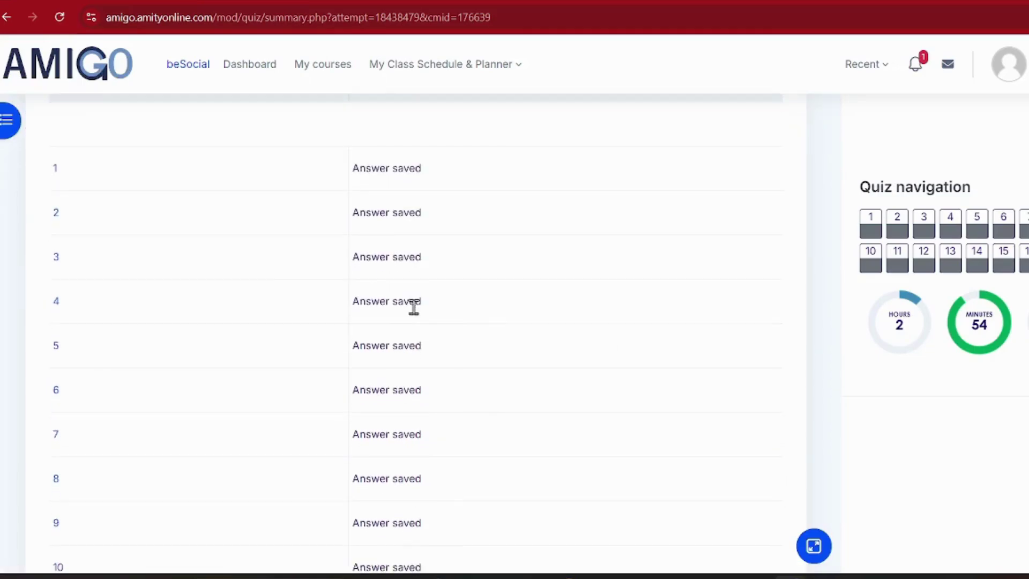
{"action": "scroll", "coordinate": [413, 304], "scroll_direction": "up", "scroll_amount": 4}
{"action": "double_click", "coordinate": [141, 236]}
{"action": "left_click_drag", "start_coordinate": [140, 241], "coordinate": [131, 279]}
{"action": "left_click", "coordinate": [349, 257]}
{"action": "scroll", "coordinate": [352, 252], "scroll_direction": "down", "scroll_amount": 4}
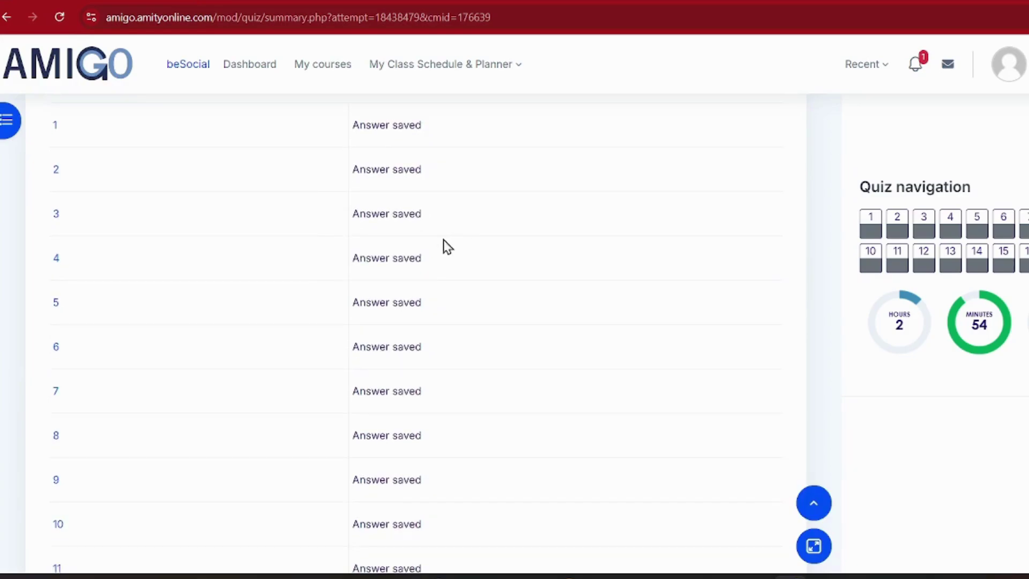
{"action": "scroll", "coordinate": [406, 423], "scroll_direction": "down", "scroll_amount": 8}
{"action": "scroll", "coordinate": [408, 423], "scroll_direction": "down", "scroll_amount": 2}
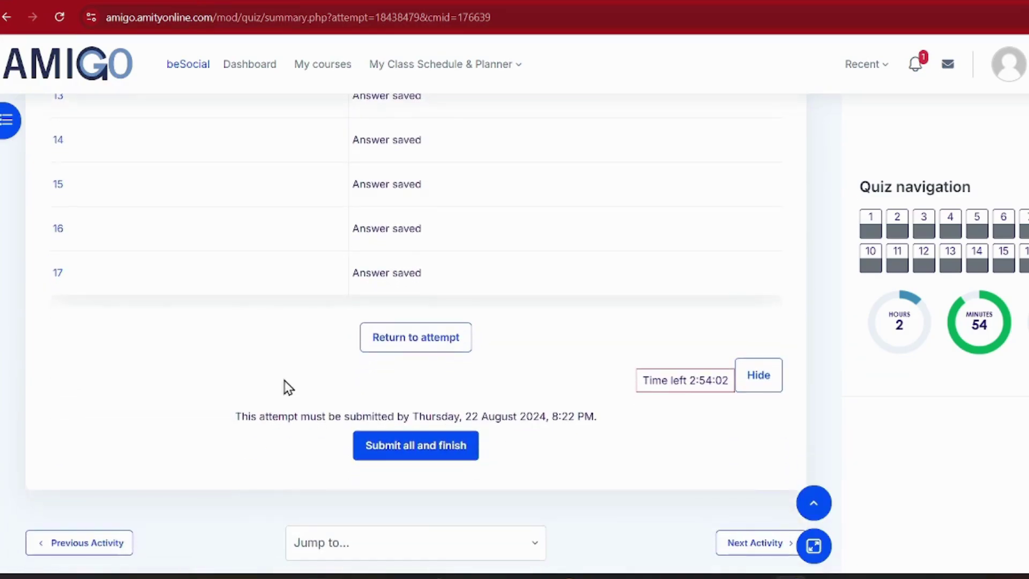
{"action": "scroll", "coordinate": [380, 427], "scroll_direction": "down", "scroll_amount": 2}
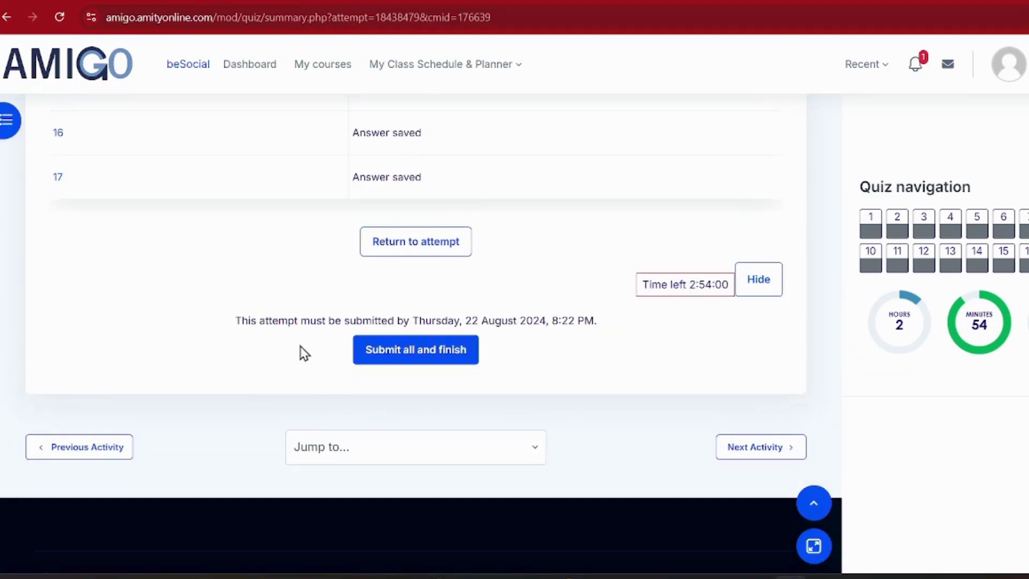
Check the submission deadline, submit all quiz answers and confirm finishing the attempt.
{"action": "triple_click", "coordinate": [310, 318]}
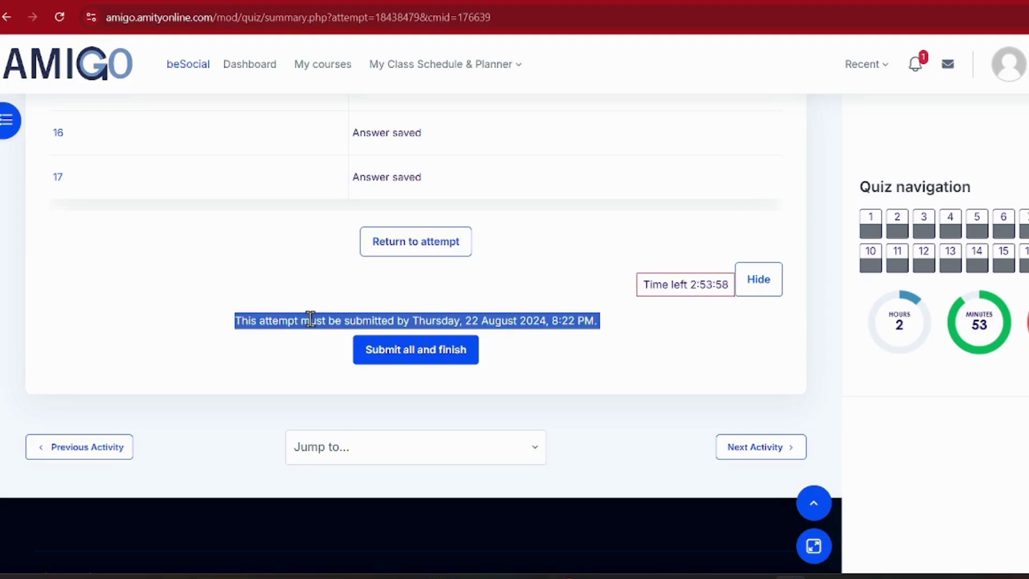
{"action": "left_click", "coordinate": [241, 364]}
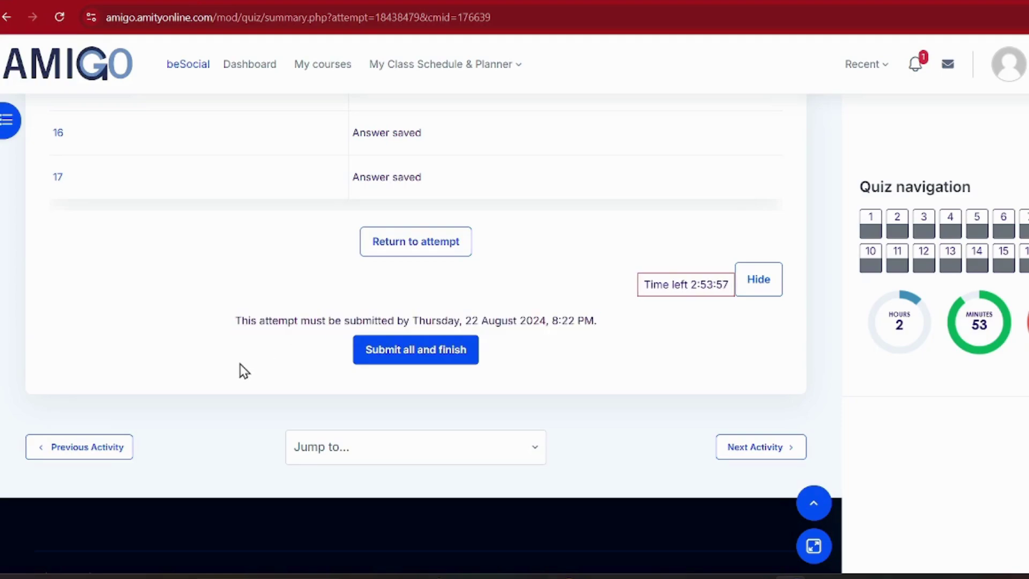
{"action": "left_click", "coordinate": [431, 358]}
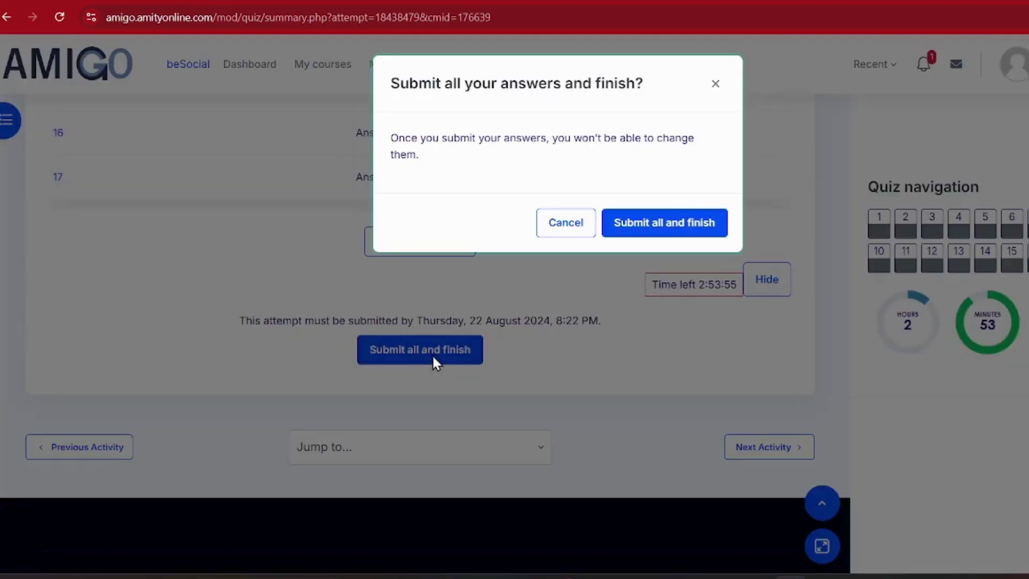
{"action": "left_click", "coordinate": [674, 231]}
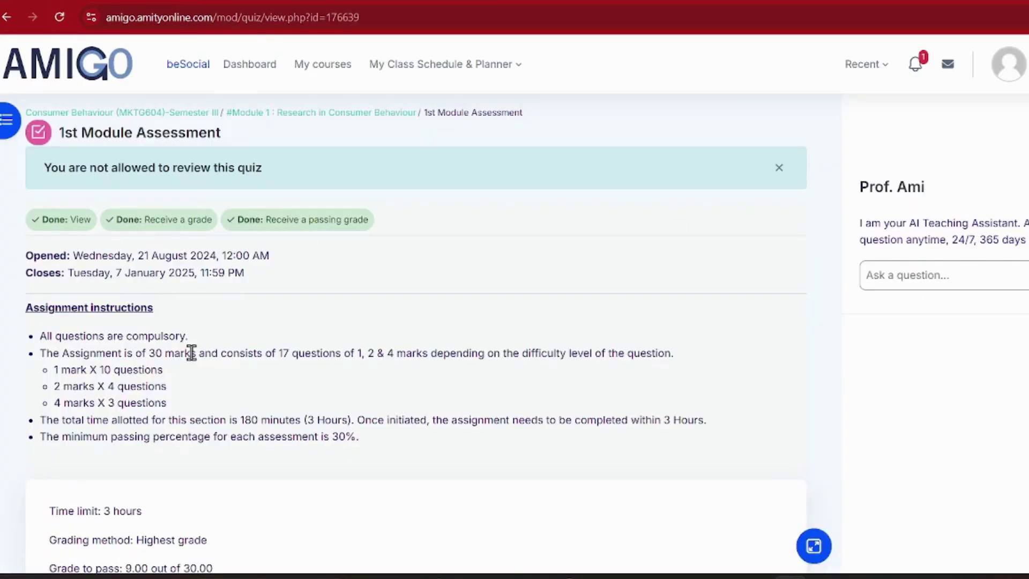
Check the submitted attempt's state and the highest grade in the summary of previous attempts.
{"action": "scroll", "coordinate": [191, 354], "scroll_direction": "down", "scroll_amount": 6}
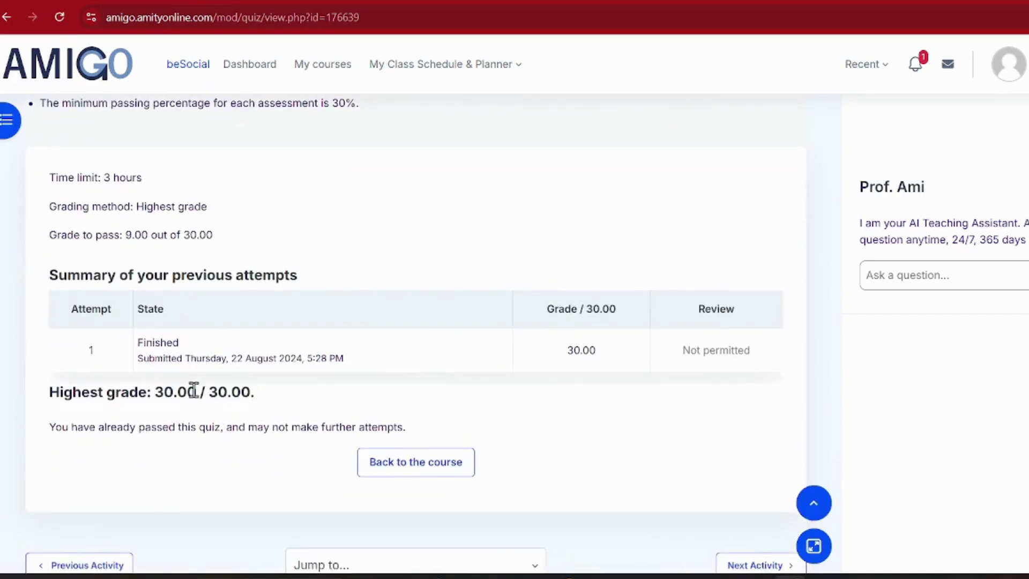
{"action": "triple_click", "coordinate": [194, 390]}
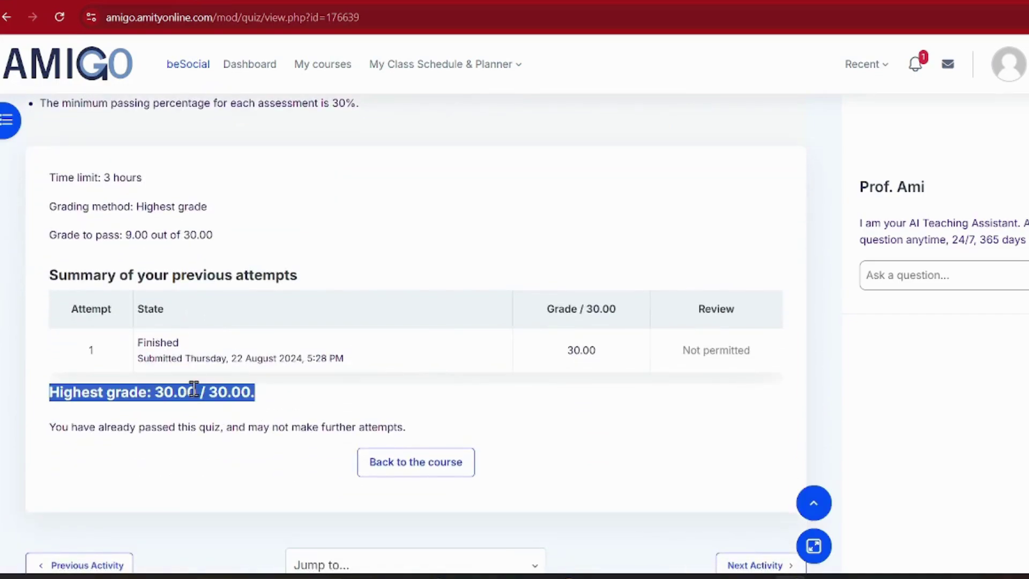
{"action": "left_click", "coordinate": [65, 394]}
{"action": "triple_click", "coordinate": [136, 394]}
{"action": "left_click", "coordinate": [529, 378]}
Return from the quiz to the course page and look through the availability of its modules.
{"action": "scroll", "coordinate": [528, 378], "scroll_direction": "down", "scroll_amount": 3}
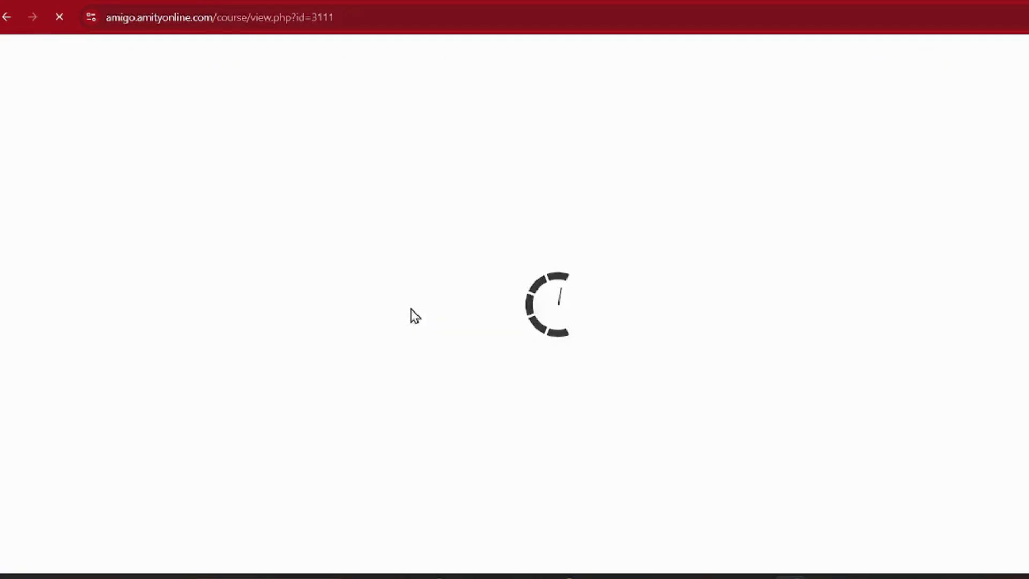
{"action": "scroll", "coordinate": [411, 308], "scroll_direction": "down", "scroll_amount": 6}
{"action": "scroll", "coordinate": [410, 308], "scroll_direction": "down", "scroll_amount": 15}
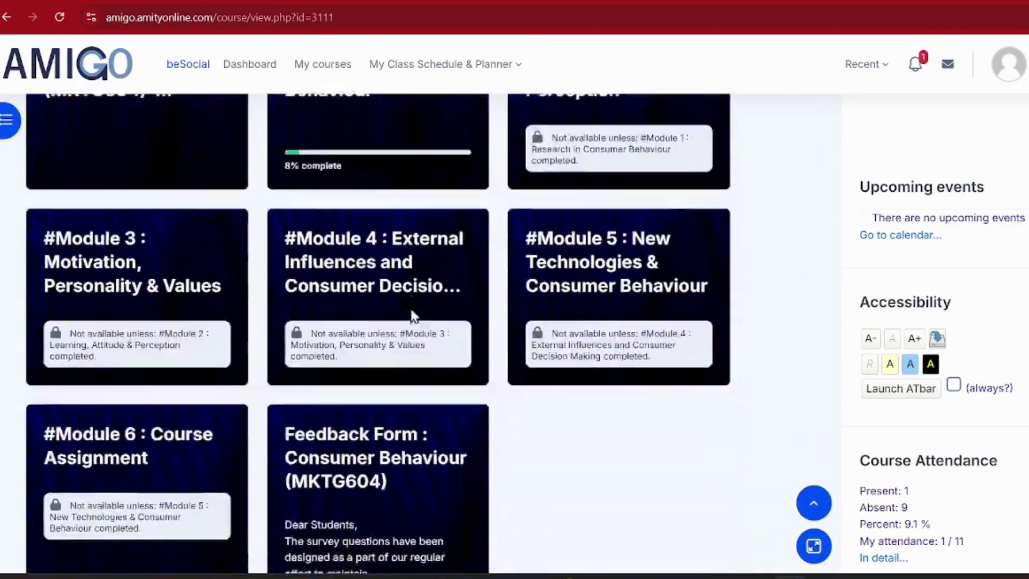
{"action": "scroll", "coordinate": [410, 308], "scroll_direction": "up", "scroll_amount": 3}
{"action": "scroll", "coordinate": [411, 314], "scroll_direction": "up", "scroll_amount": 8}
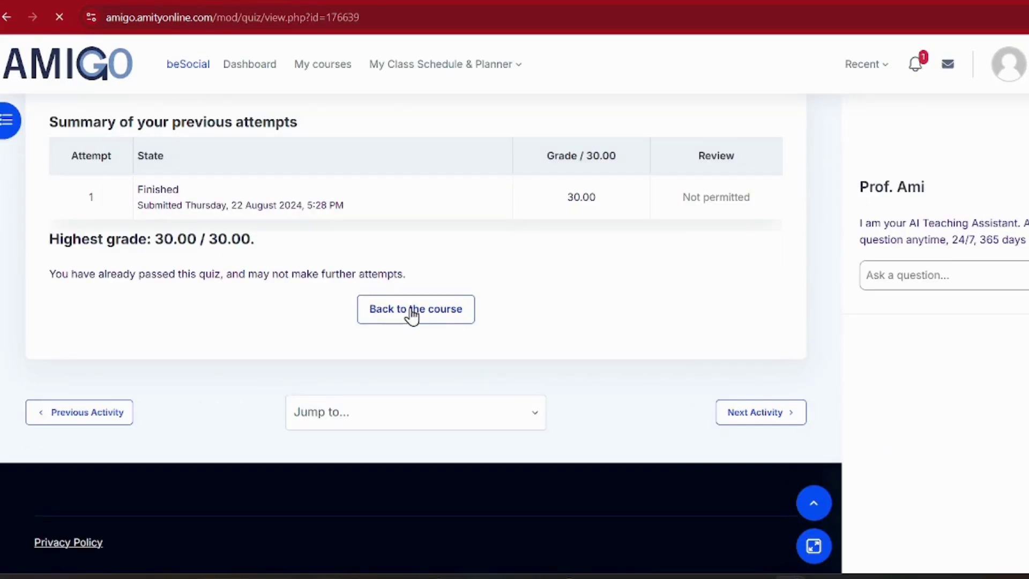
Go back to the course and open Module 1 : Research in Consumer Behaviour, going to its last activities.
{"action": "left_click", "coordinate": [411, 309]}
{"action": "scroll", "coordinate": [410, 307], "scroll_direction": "down", "scroll_amount": 5}
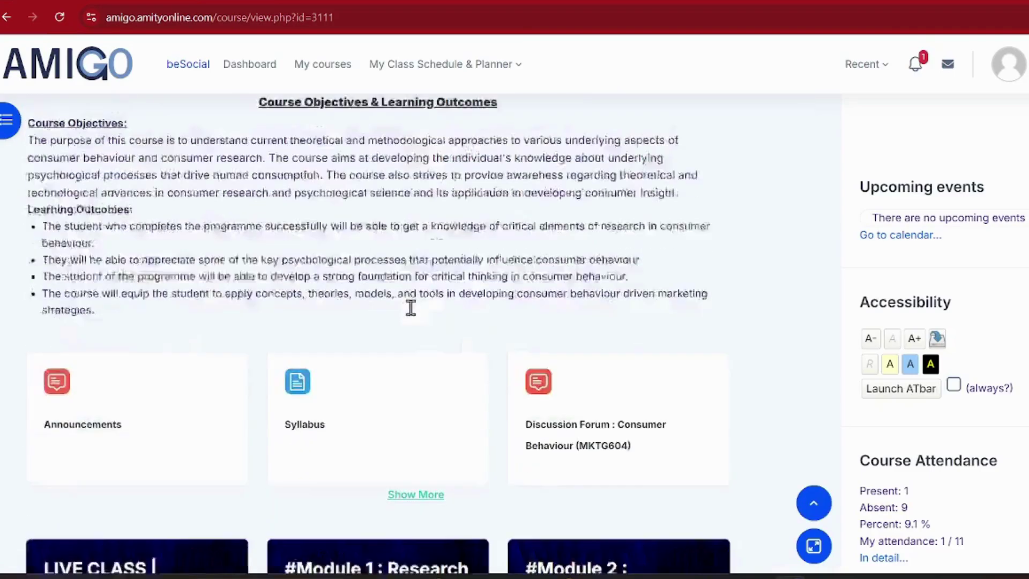
{"action": "scroll", "coordinate": [411, 308], "scroll_direction": "down", "scroll_amount": 15}
{"action": "scroll", "coordinate": [411, 309], "scroll_direction": "up", "scroll_amount": 2}
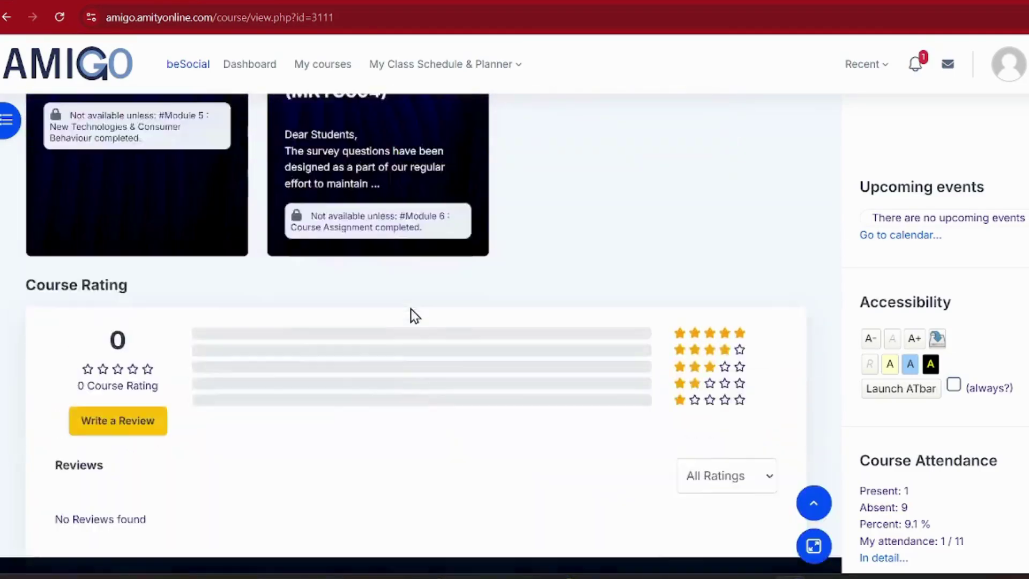
{"action": "scroll", "coordinate": [410, 309], "scroll_direction": "up", "scroll_amount": 10}
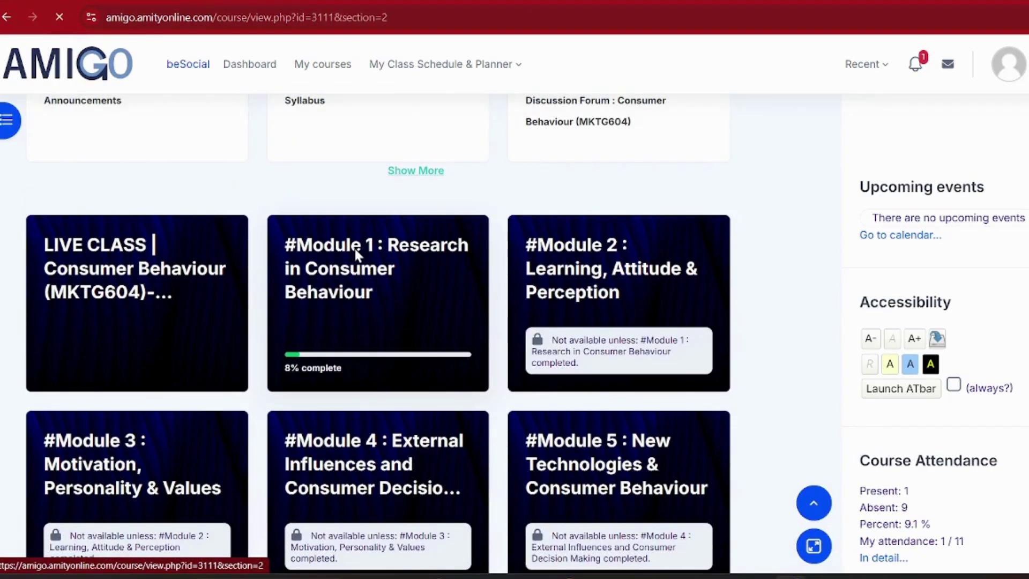
{"action": "key", "text": "alt+Left"}
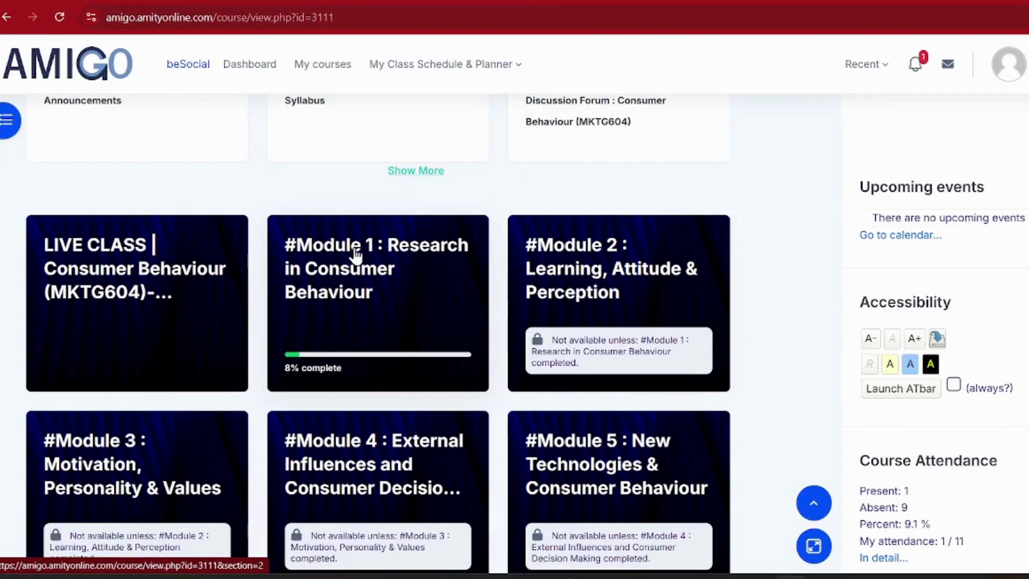
{"action": "left_click", "coordinate": [354, 249]}
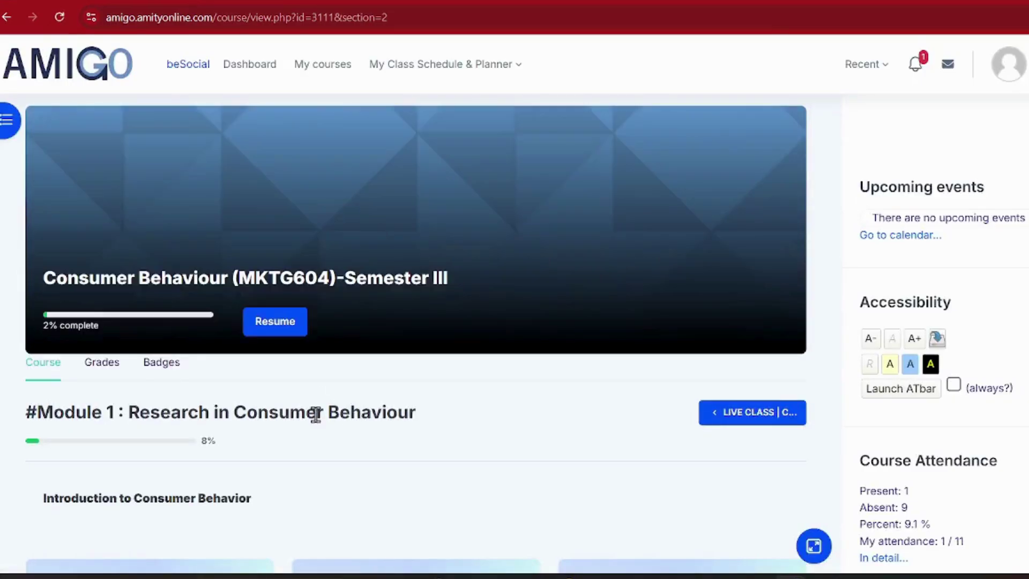
{"action": "scroll", "coordinate": [318, 430], "scroll_direction": "down", "scroll_amount": 15}
{"action": "scroll", "coordinate": [318, 431], "scroll_direction": "down", "scroll_amount": 20}
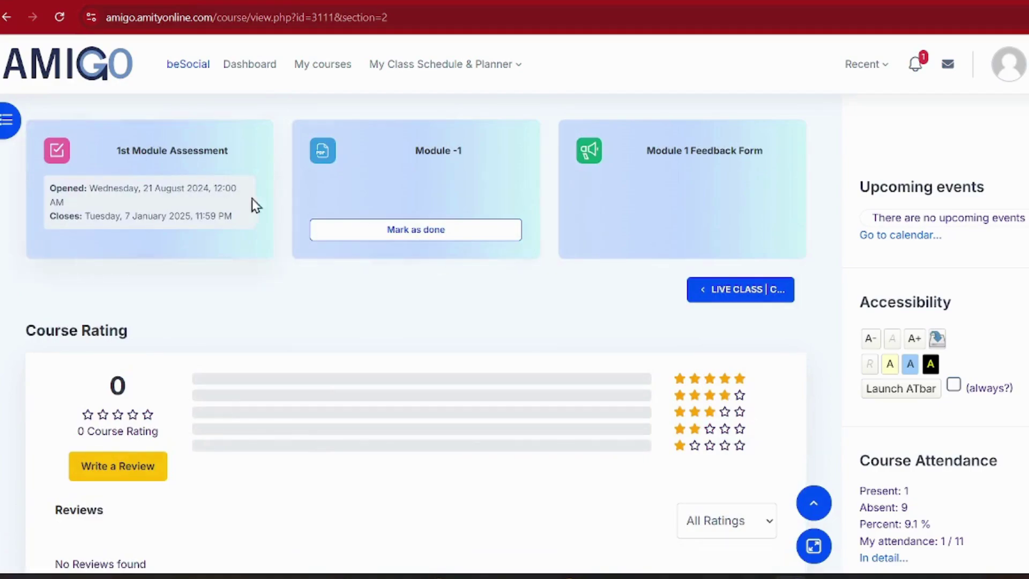
Mark the Module -1 PDF activity as done, then open the Module 1 Feedback Form and read its instructions.
{"action": "left_click", "coordinate": [415, 240]}
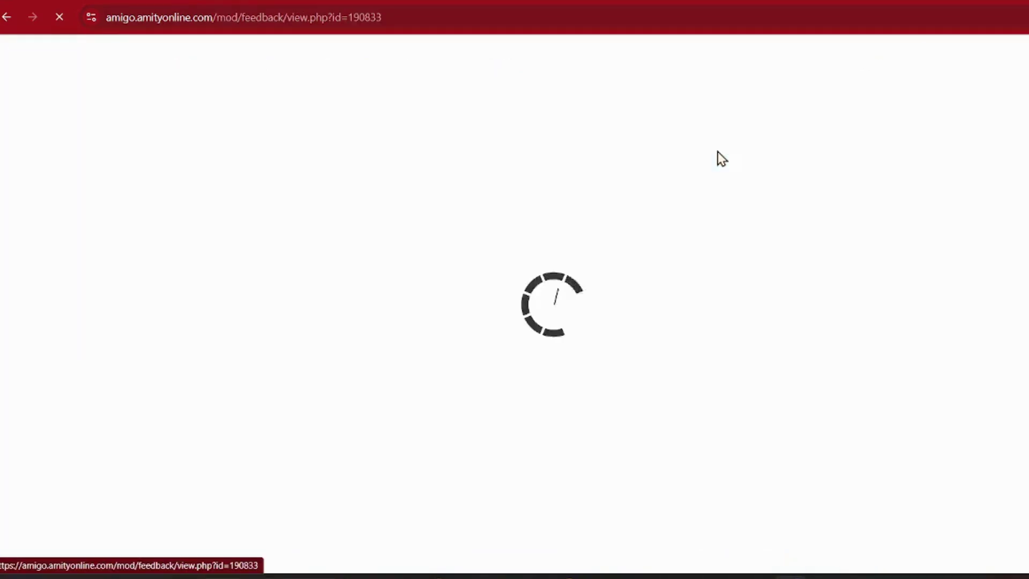
{"action": "scroll", "coordinate": [21, 425], "scroll_direction": "down", "scroll_amount": 4}
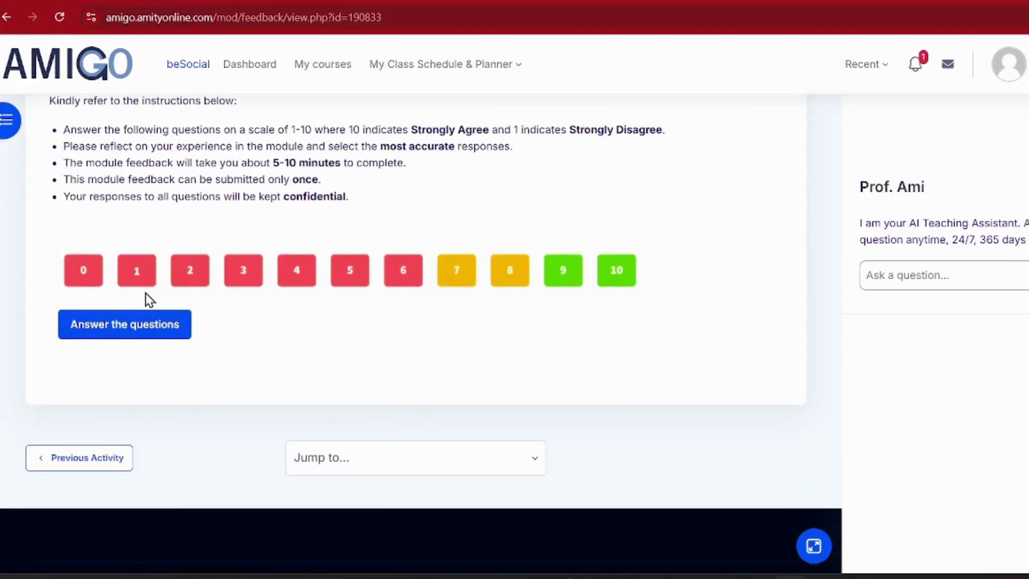
{"action": "scroll", "coordinate": [147, 299], "scroll_direction": "up", "scroll_amount": 3}
{"action": "triple_click", "coordinate": [138, 256]}
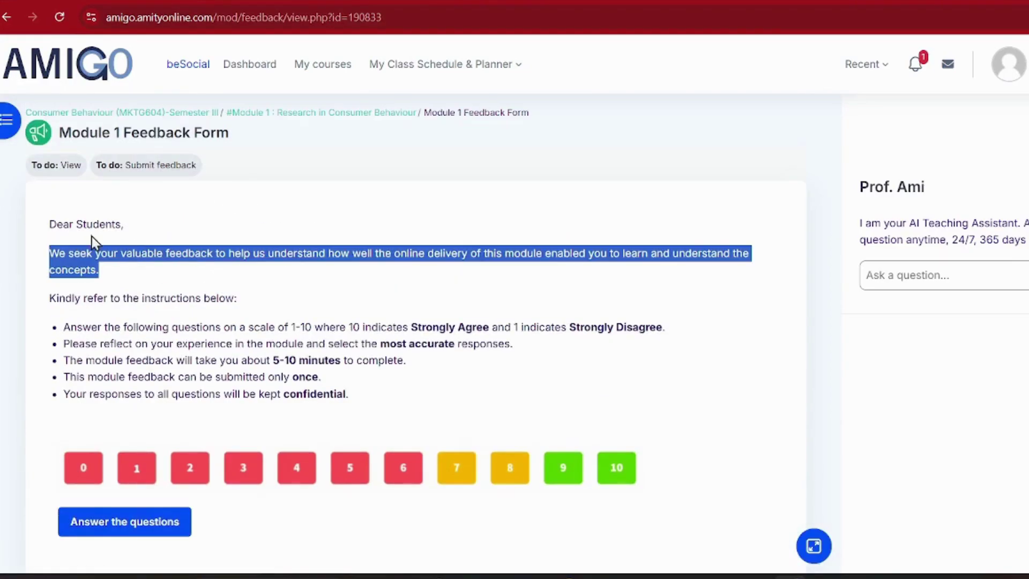
{"action": "left_click", "coordinate": [74, 231]}
{"action": "scroll", "coordinate": [22, 385], "scroll_direction": "down", "scroll_amount": 3}
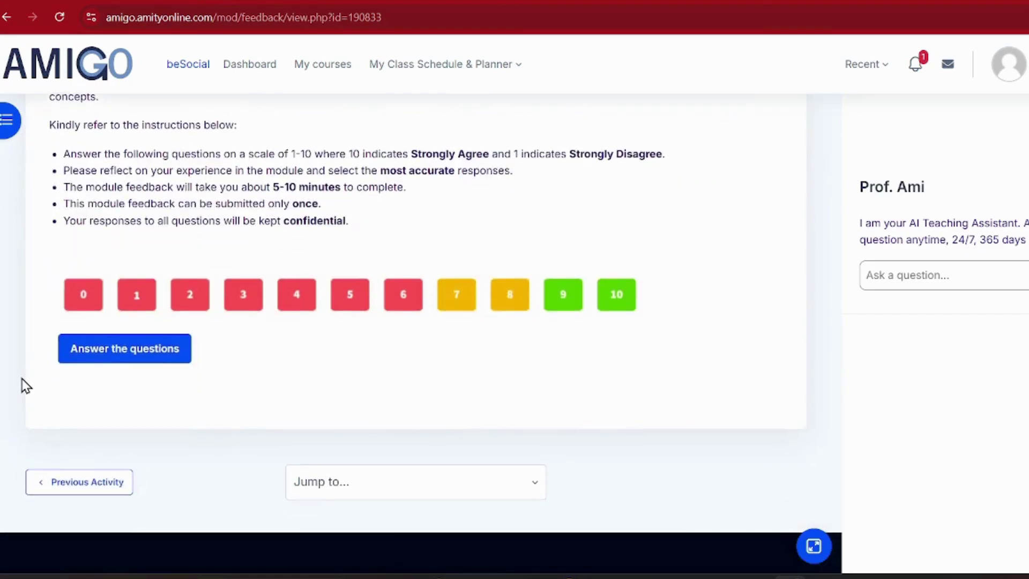
Answer the Module 1 feedback questions on concept explanation and learning objective with 10 each, and submit the answers.
{"action": "left_click", "coordinate": [158, 364]}
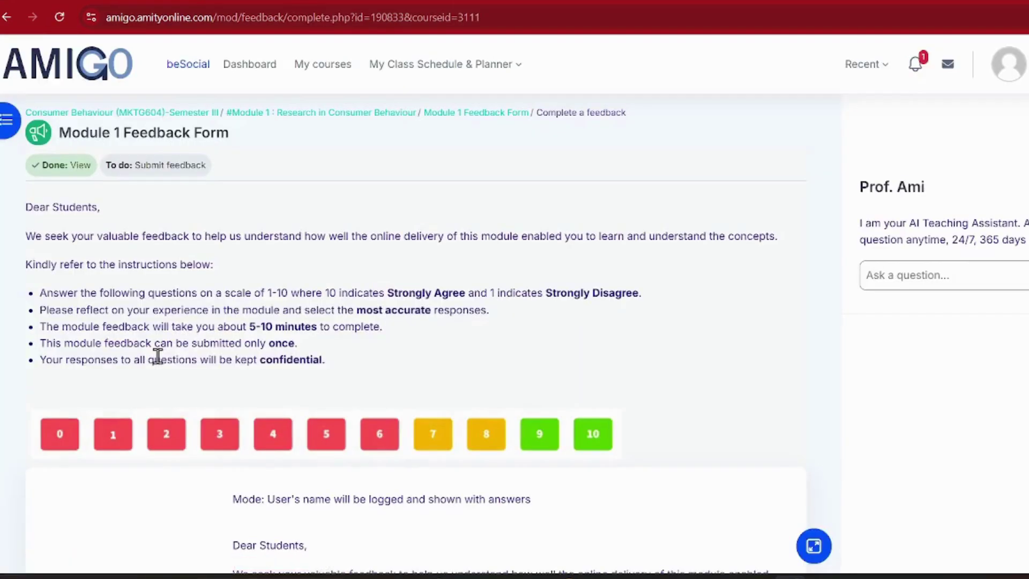
{"action": "scroll", "coordinate": [349, 347], "scroll_direction": "down", "scroll_amount": 7}
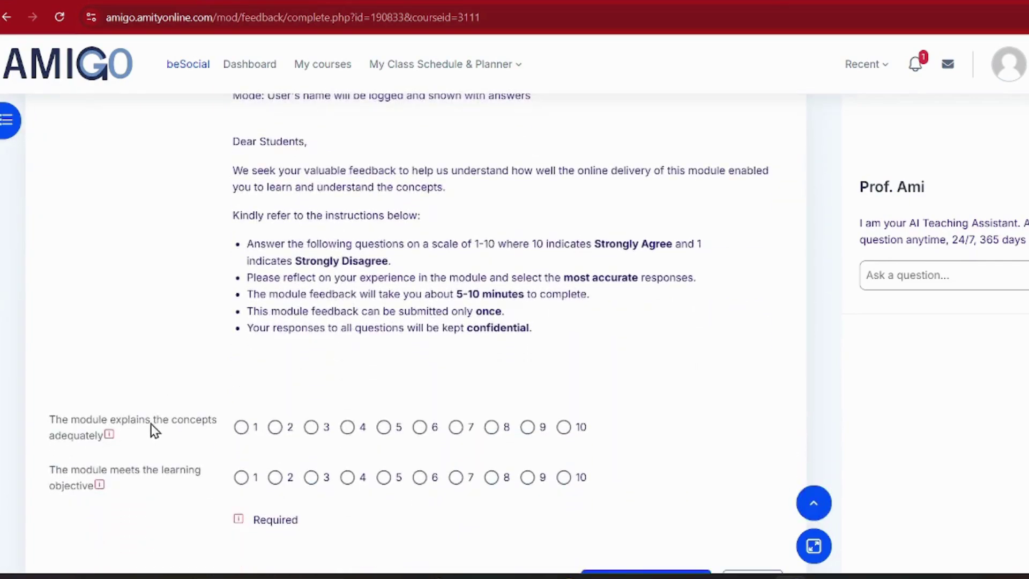
{"action": "left_click", "coordinate": [152, 421]}
{"action": "scroll", "coordinate": [151, 427], "scroll_direction": "down", "scroll_amount": 3}
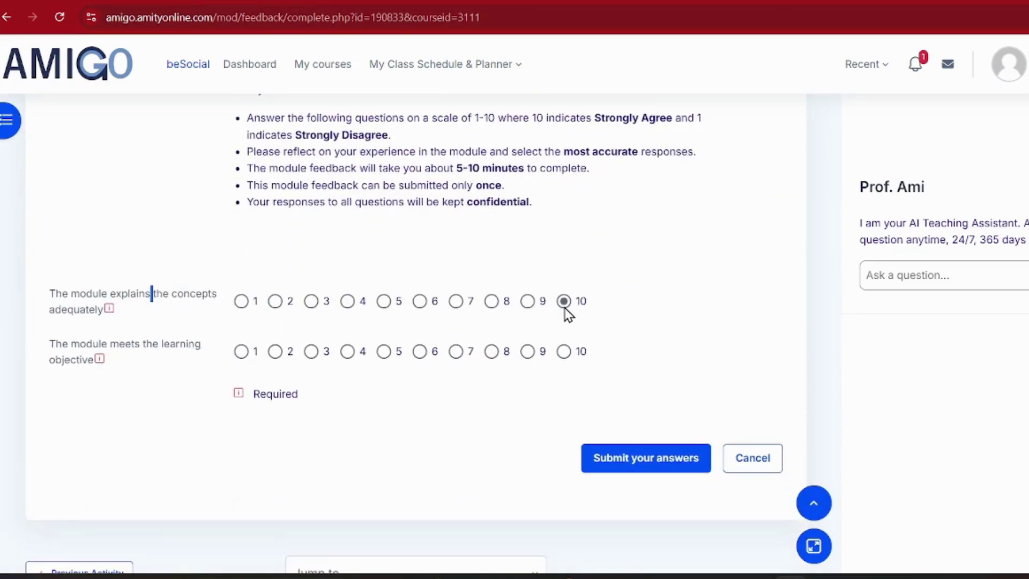
{"action": "left_click", "coordinate": [561, 352]}
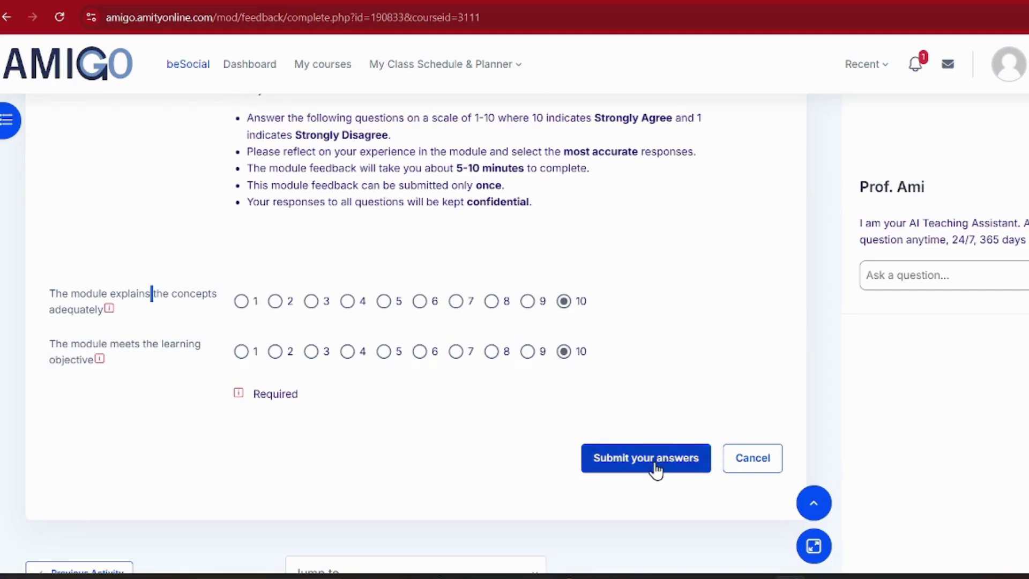
{"action": "scroll", "coordinate": [654, 471], "scroll_direction": "down", "scroll_amount": 3}
{"action": "left_click", "coordinate": [658, 301]}
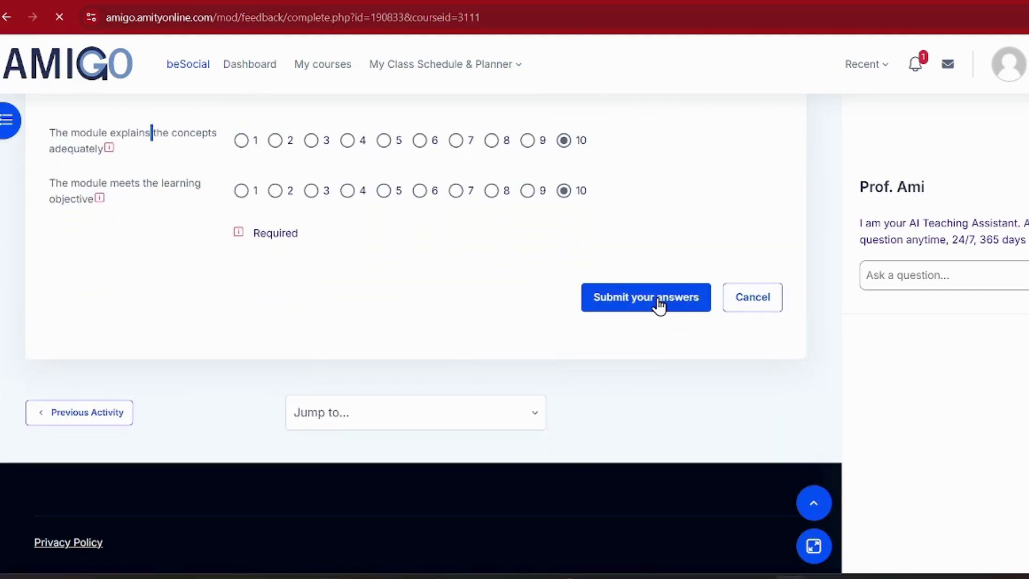
Continue from the submitted feedback form to the course page and find Module 1 : Research in Consumer Behaviour.
{"action": "scroll", "coordinate": [493, 370], "scroll_direction": "down", "scroll_amount": 4}
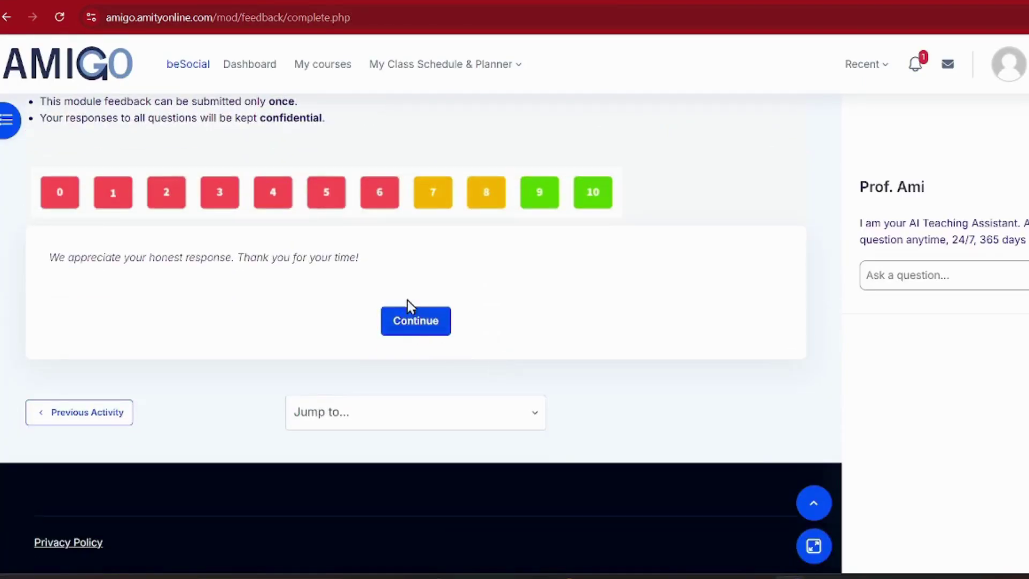
{"action": "left_click", "coordinate": [425, 333]}
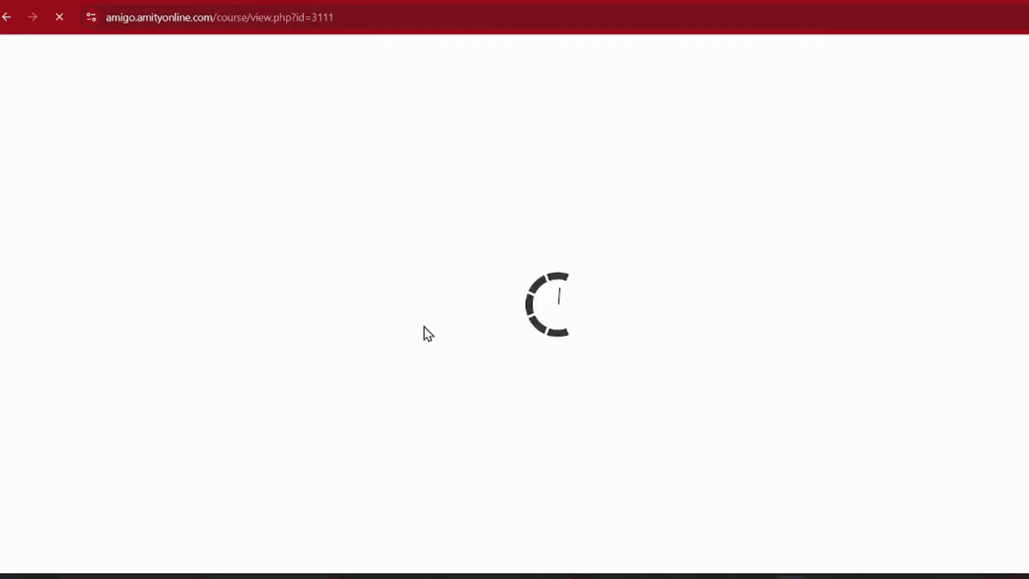
{"action": "scroll", "coordinate": [423, 333], "scroll_direction": "down", "scroll_amount": 10}
{"action": "scroll", "coordinate": [423, 334], "scroll_direction": "up", "scroll_amount": 5}
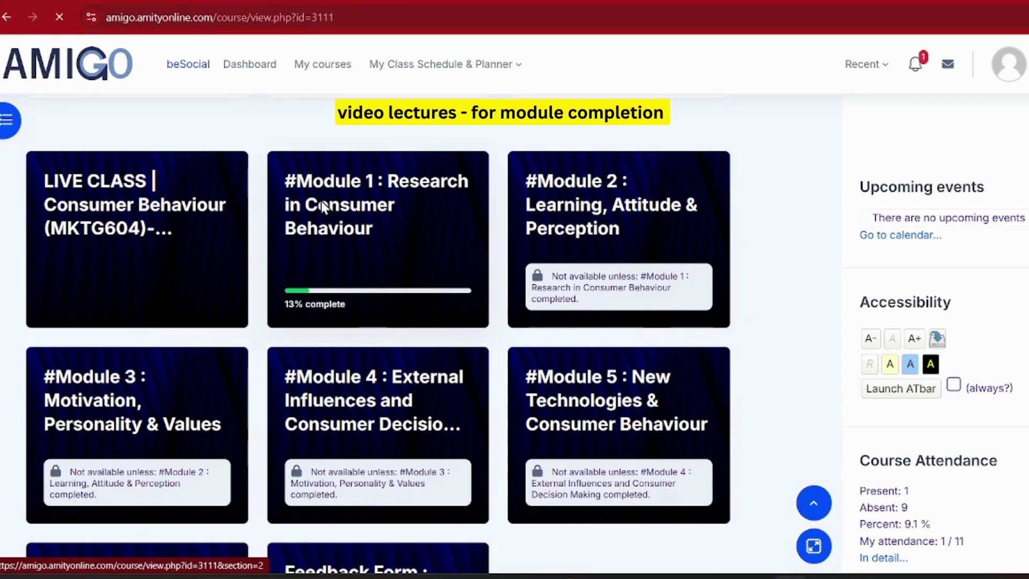
Open Module 1 : Research in Consumer Behaviour and look through its list of lectures and quizzes.
{"action": "scroll", "coordinate": [209, 300], "scroll_direction": "down", "scroll_amount": 13}
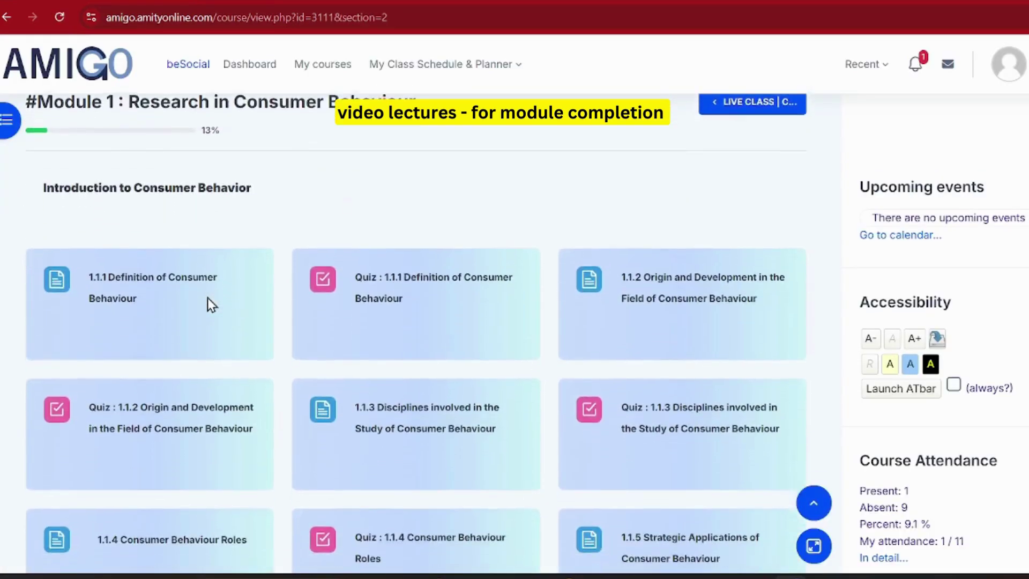
{"action": "scroll", "coordinate": [207, 297], "scroll_direction": "down", "scroll_amount": 4}
{"action": "scroll", "coordinate": [208, 297], "scroll_direction": "up", "scroll_amount": 13}
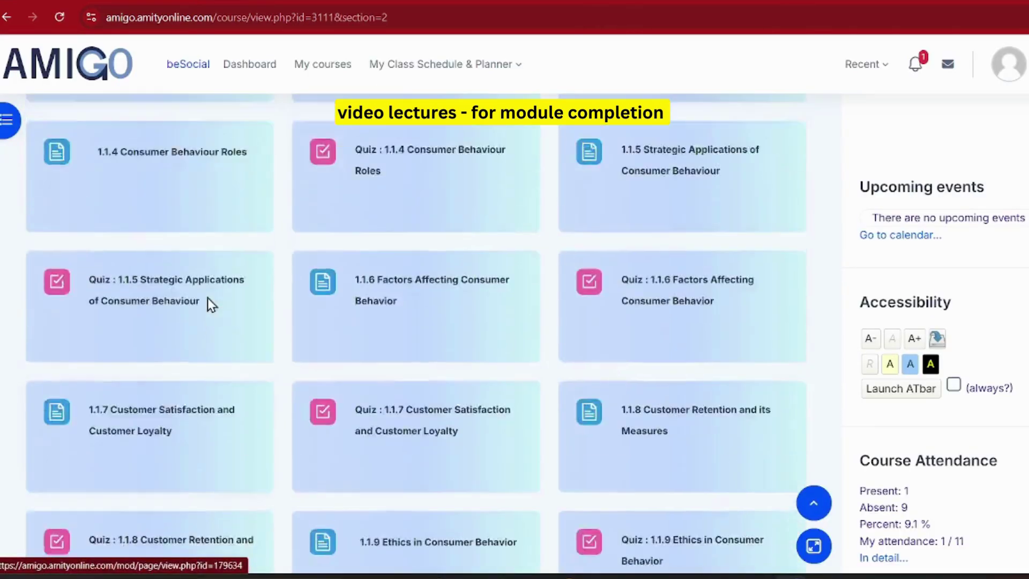
{"action": "scroll", "coordinate": [292, 285], "scroll_direction": "up", "scroll_amount": 1}
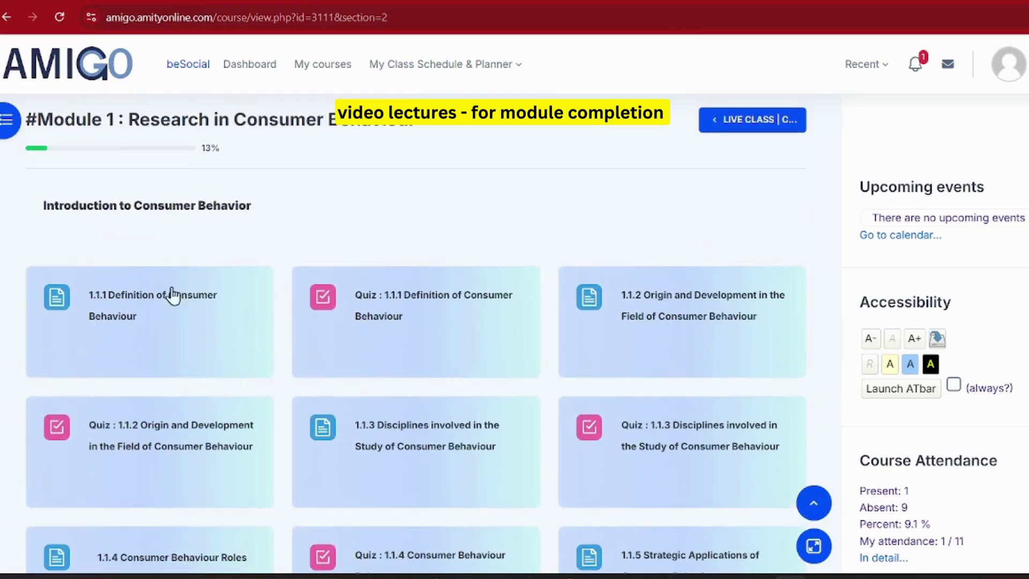
{"action": "scroll", "coordinate": [208, 265], "scroll_direction": "up", "scroll_amount": 1}
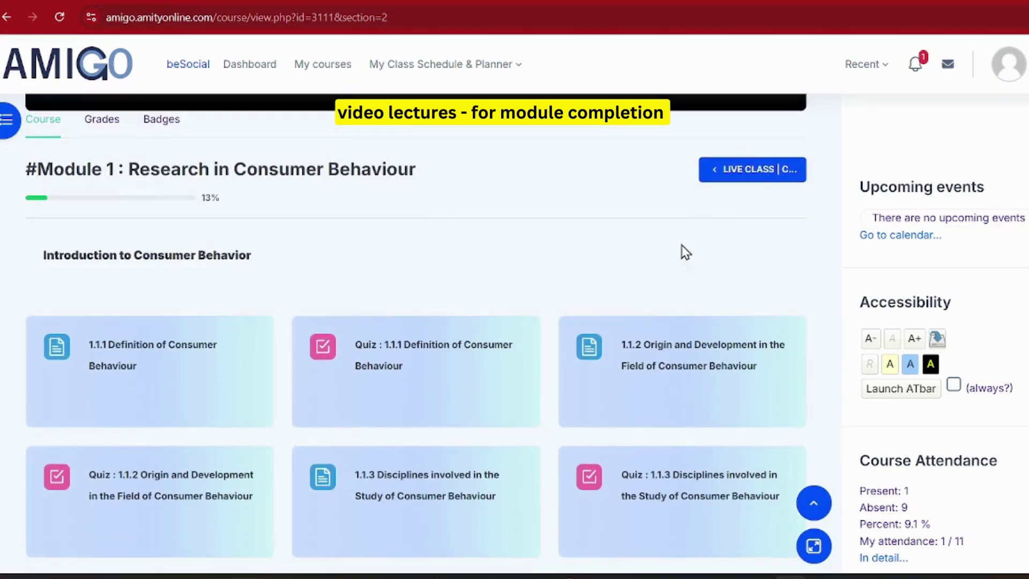
Open the 1.1.1 Definition of Consumer Behaviour lecture, skim its content and return to the Module 1 activities.
{"action": "scroll", "coordinate": [295, 390], "scroll_direction": "down", "scroll_amount": 1}
{"action": "left_click", "coordinate": [182, 267]}
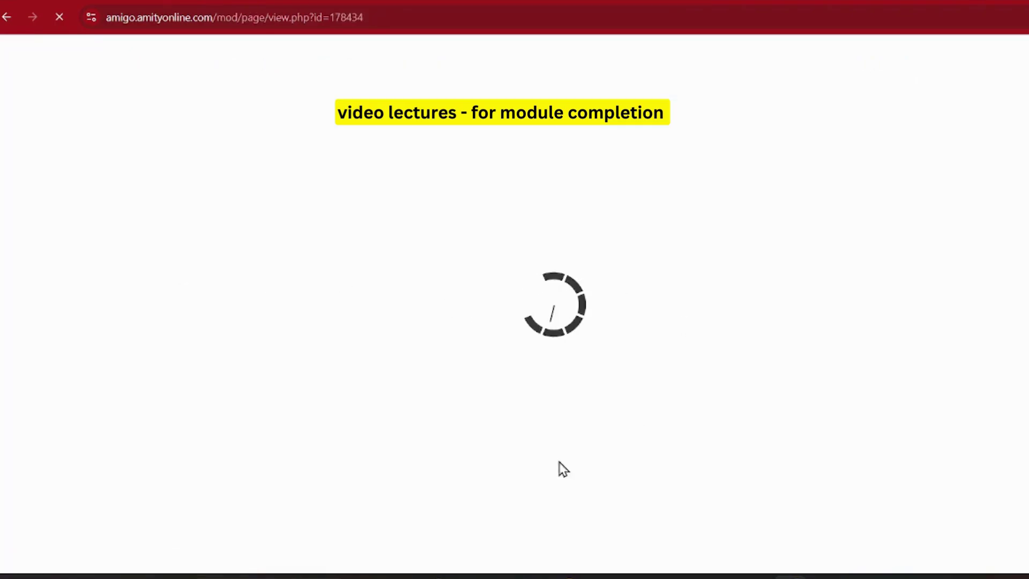
{"action": "scroll", "coordinate": [518, 311], "scroll_direction": "down", "scroll_amount": 10}
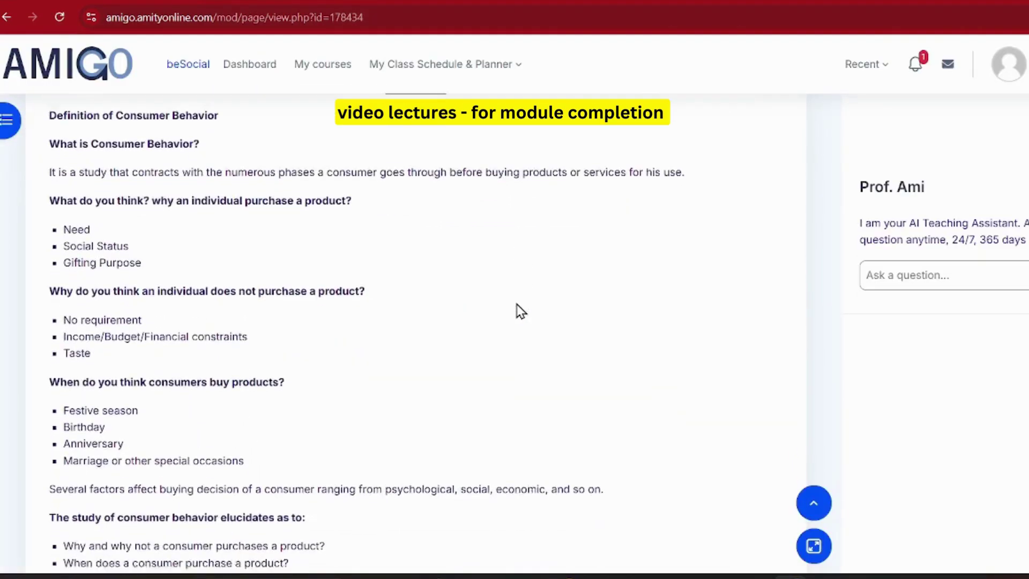
{"action": "scroll", "coordinate": [518, 311], "scroll_direction": "up", "scroll_amount": 10}
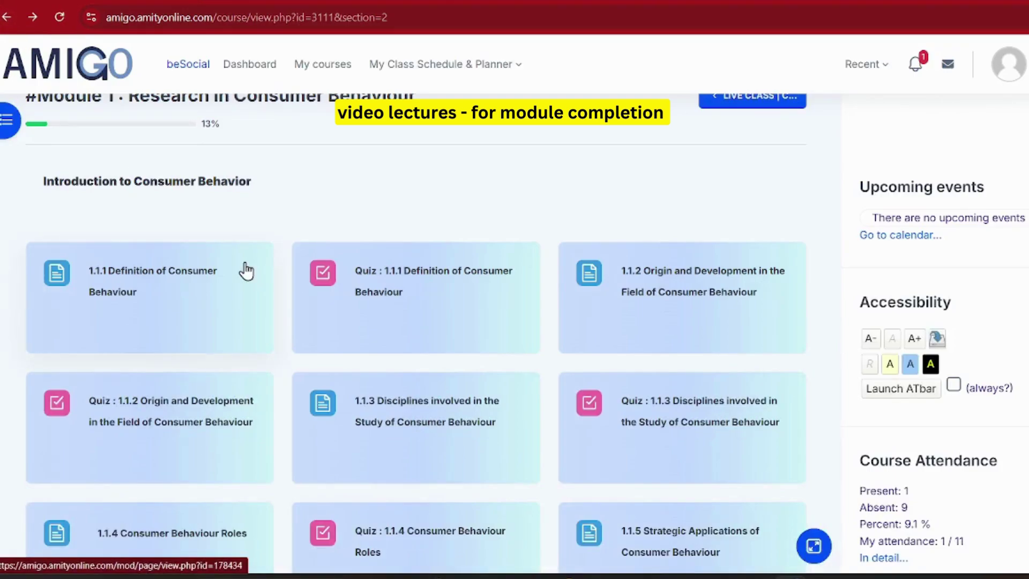
Open the 1.1.1 quiz, advance to the 1.1.2 Origin and Development lecture, and go back towards the Module 1 activities.
{"action": "left_click", "coordinate": [410, 275]}
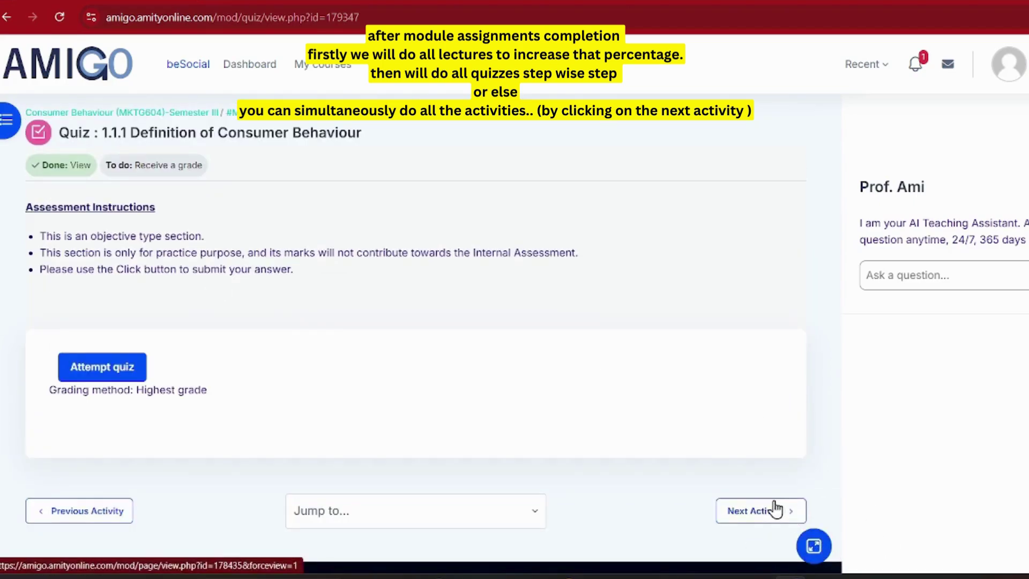
{"action": "left_click", "coordinate": [775, 509]}
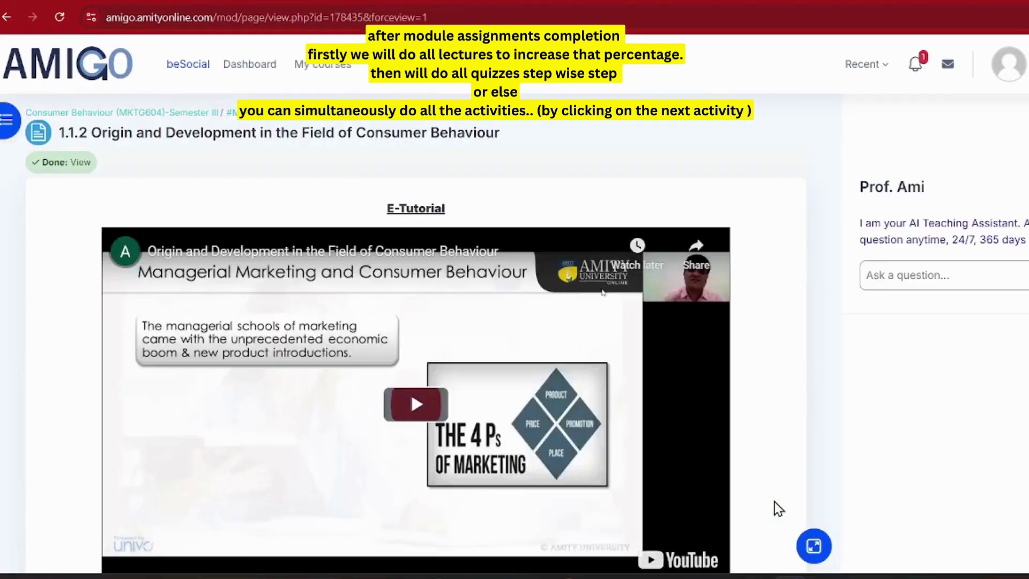
{"action": "scroll", "coordinate": [778, 508], "scroll_direction": "down", "scroll_amount": 3}
{"action": "scroll", "coordinate": [778, 508], "scroll_direction": "up", "scroll_amount": 3}
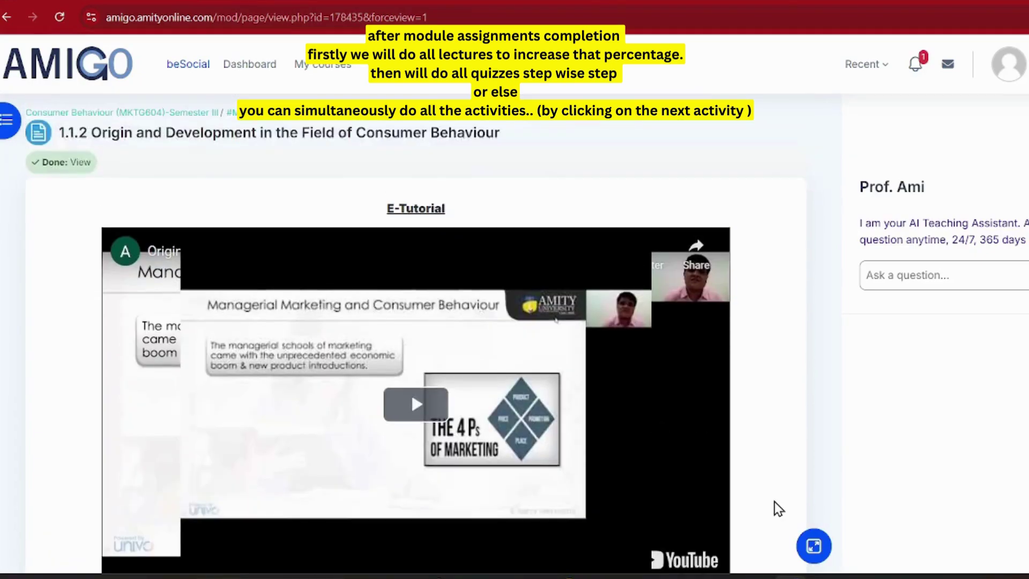
{"action": "left_click", "coordinate": [7, 22]}
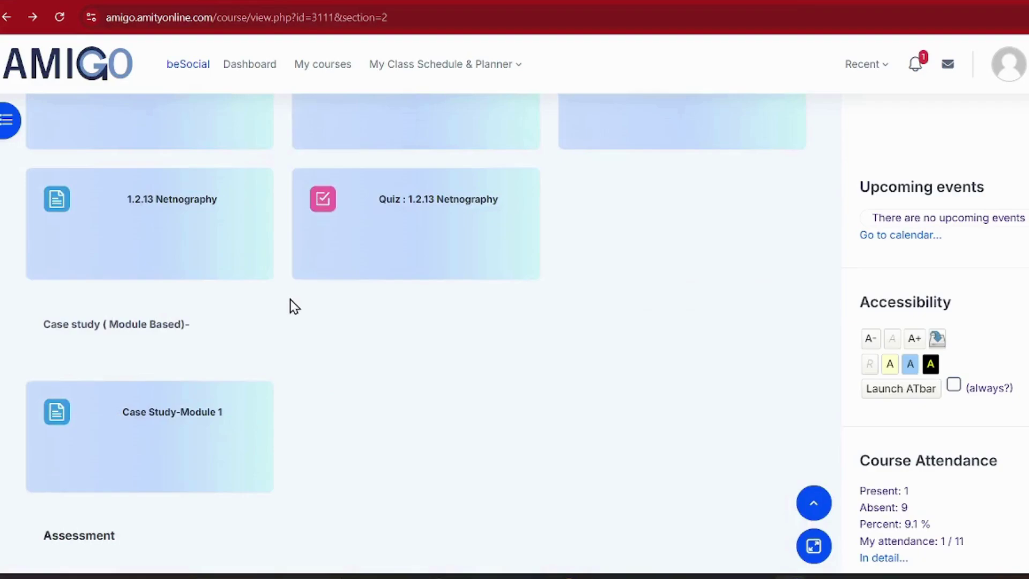
Open the 1.2.13 Netnography lecture so it counts as viewed, and return to the Module 1 activities.
{"action": "scroll", "coordinate": [289, 305], "scroll_direction": "up", "scroll_amount": 2}
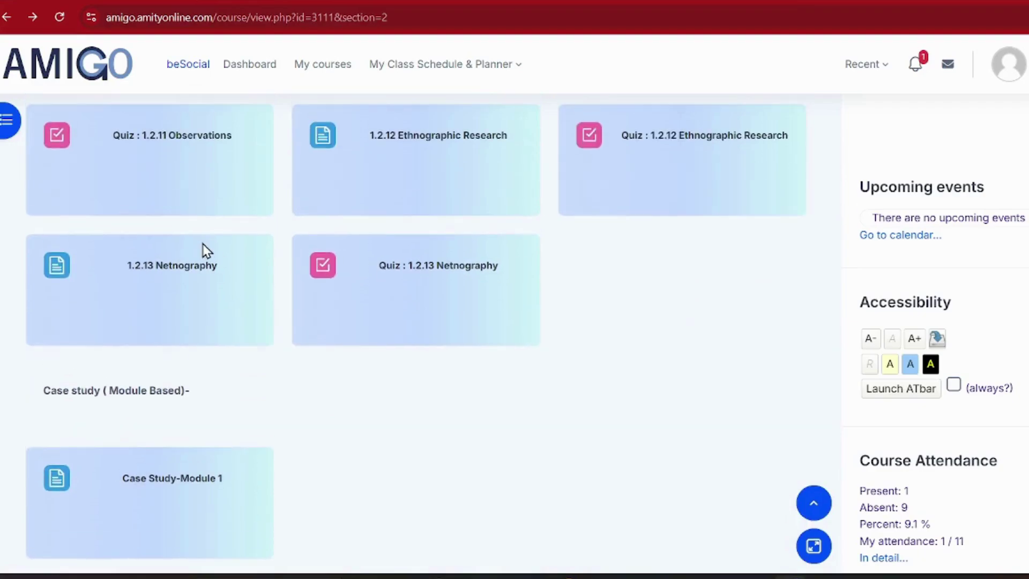
{"action": "left_click", "coordinate": [199, 273]}
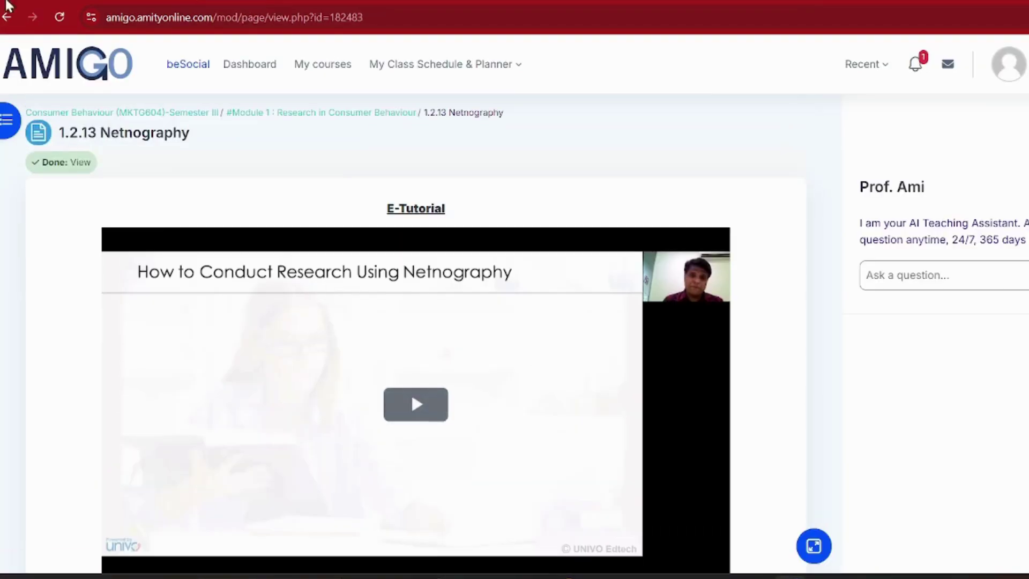
{"action": "left_click", "coordinate": [6, 18]}
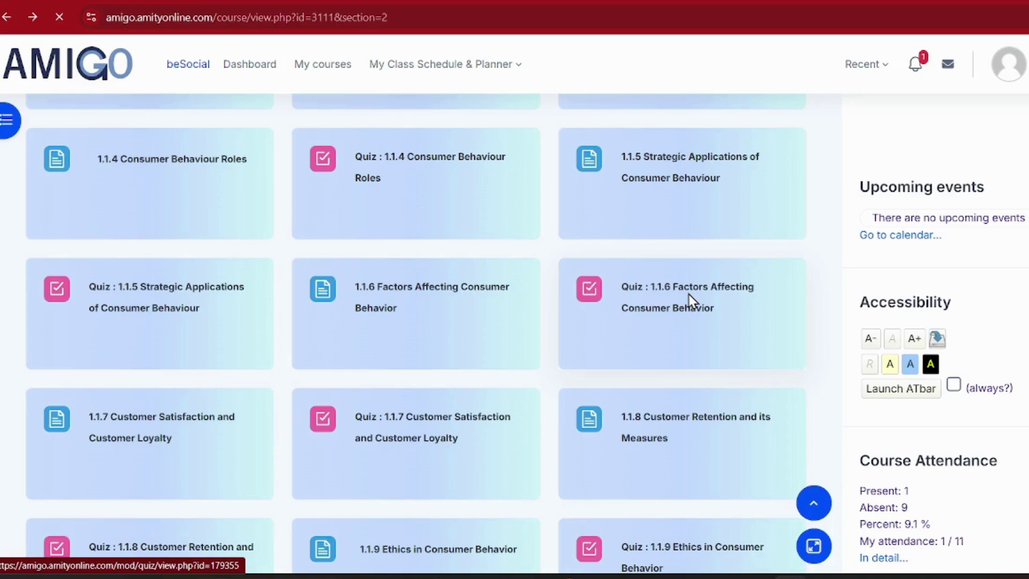
View the 1.1.6 quiz and the following 1.1.7 Customer Satisfaction and Customer Loyalty lecture, and return to Module 1.
{"action": "left_click", "coordinate": [690, 300]}
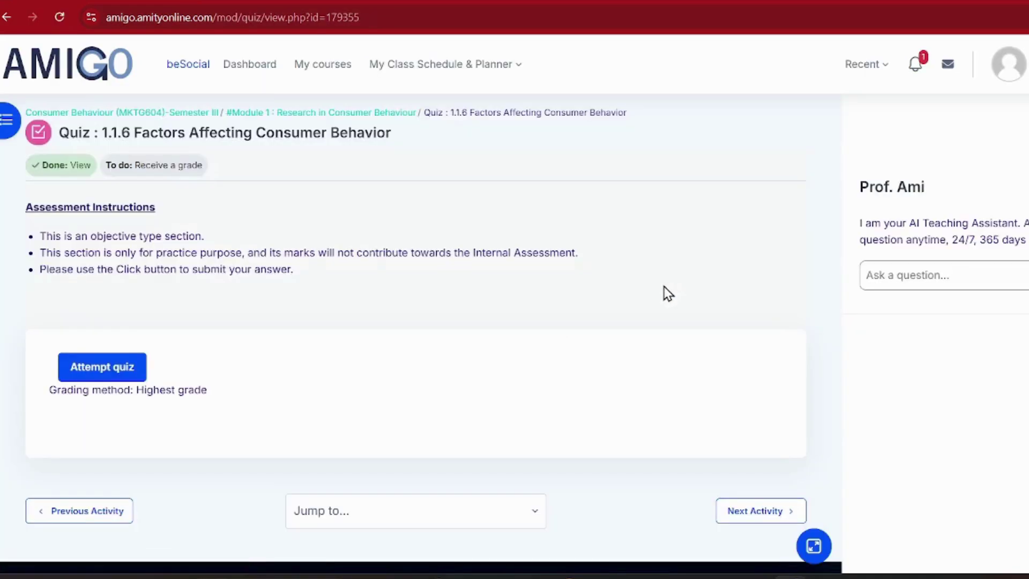
{"action": "left_click", "coordinate": [773, 510]}
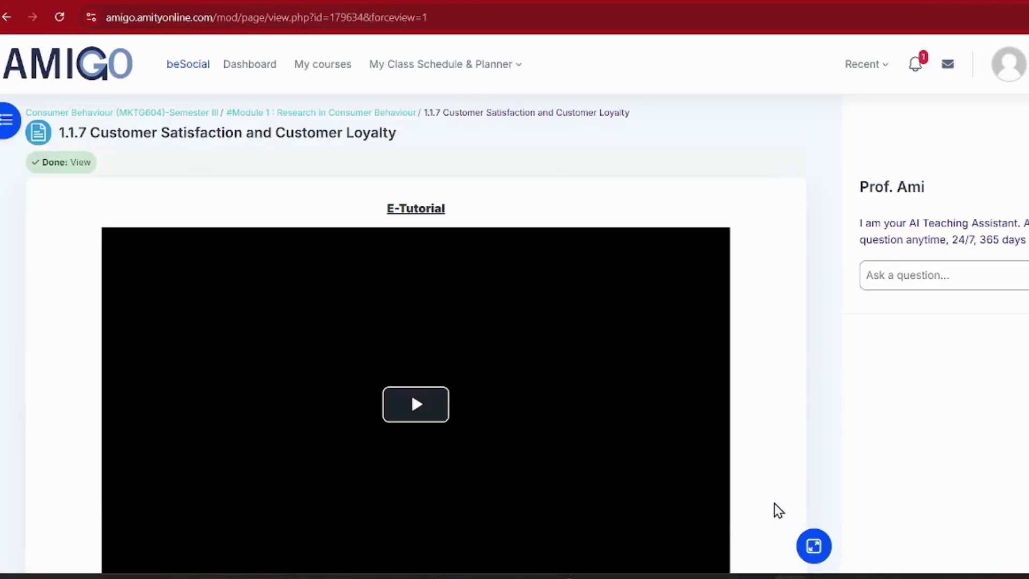
{"action": "scroll", "coordinate": [775, 402], "scroll_direction": "down", "scroll_amount": 5}
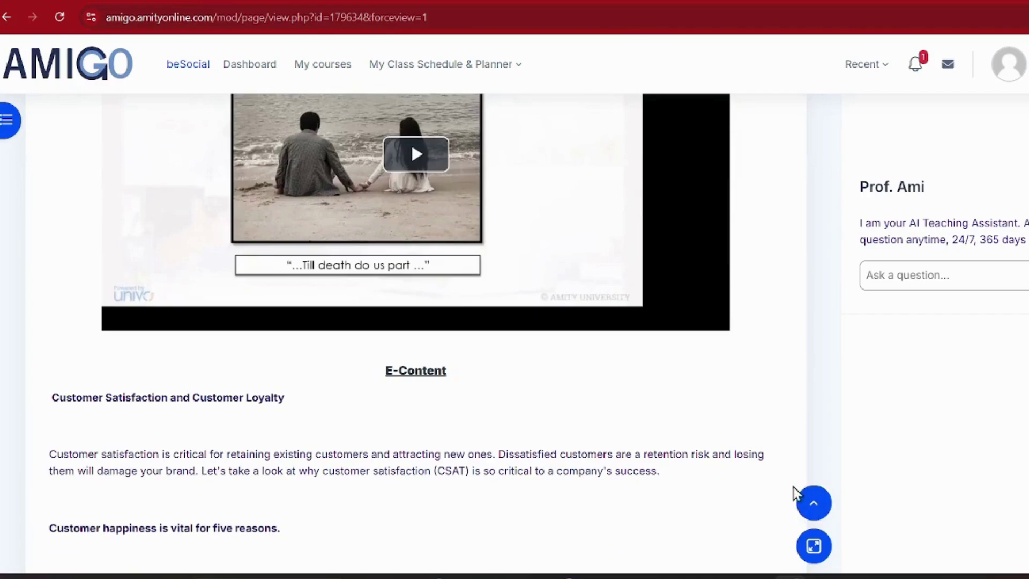
{"action": "left_click", "coordinate": [6, 18]}
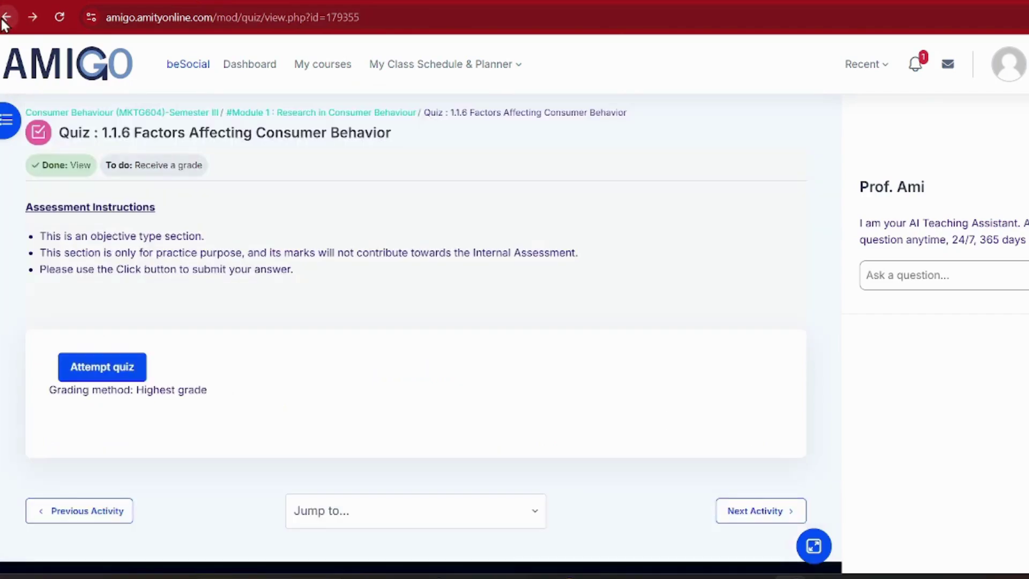
{"action": "left_click", "coordinate": [5, 17]}
Open the 1.1.1 Definition of Consumer Behaviour lecture, go through it to the end and advance to its quiz.
{"action": "left_click", "coordinate": [152, 159]}
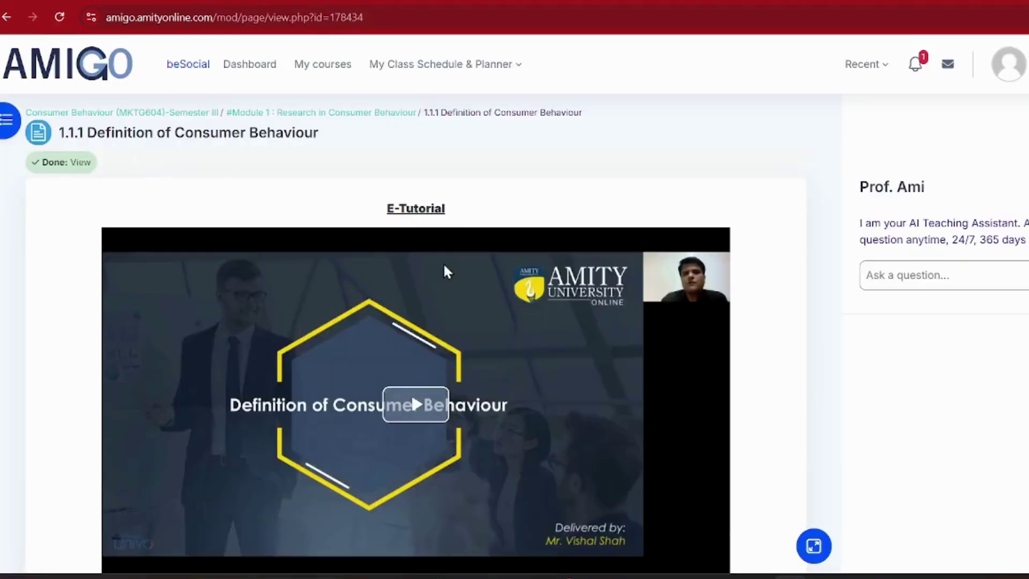
{"action": "scroll", "coordinate": [442, 268], "scroll_direction": "down", "scroll_amount": 4}
{"action": "scroll", "coordinate": [437, 274], "scroll_direction": "up", "scroll_amount": 4}
{"action": "scroll", "coordinate": [655, 277], "scroll_direction": "down", "scroll_amount": 15}
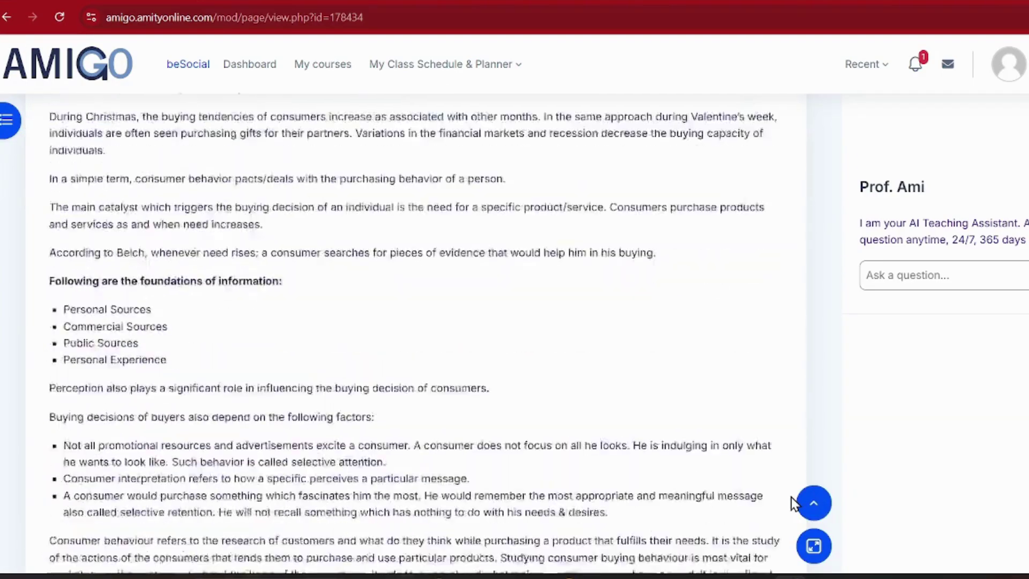
{"action": "scroll", "coordinate": [791, 497], "scroll_direction": "down", "scroll_amount": 20}
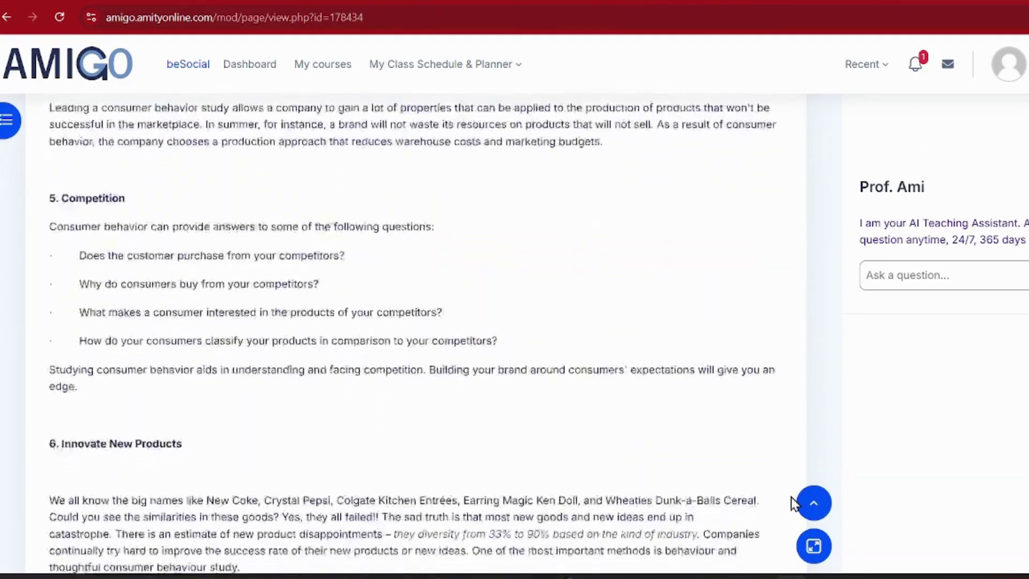
{"action": "scroll", "coordinate": [791, 497], "scroll_direction": "down", "scroll_amount": 20}
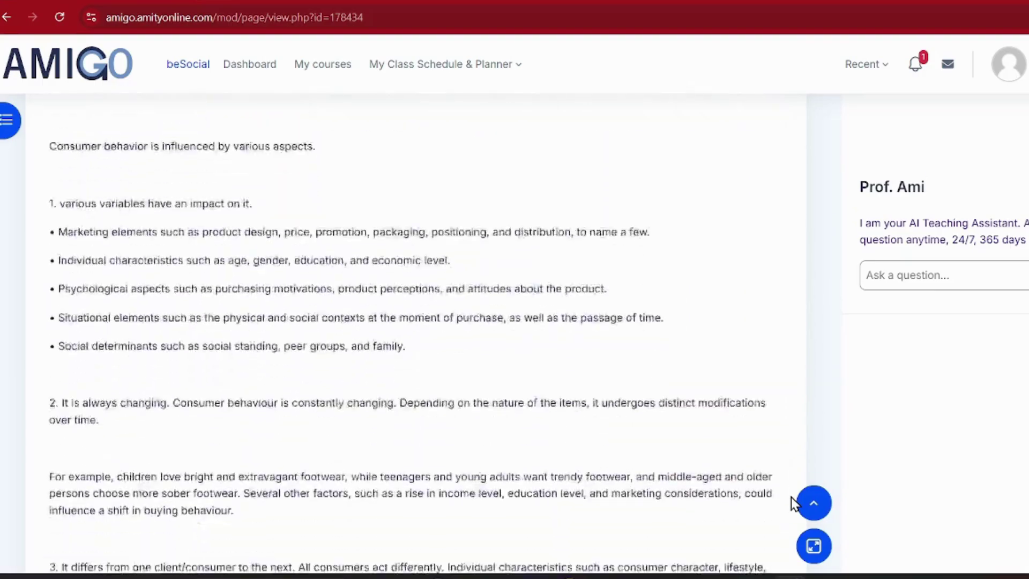
{"action": "scroll", "coordinate": [790, 497], "scroll_direction": "down", "scroll_amount": 20}
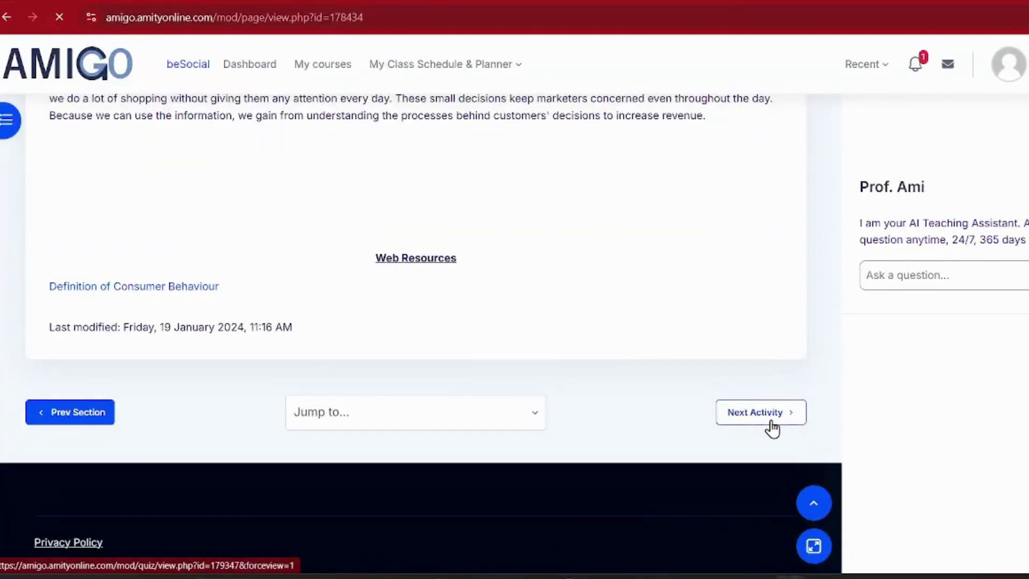
{"action": "scroll", "coordinate": [774, 426], "scroll_direction": "down", "scroll_amount": 2}
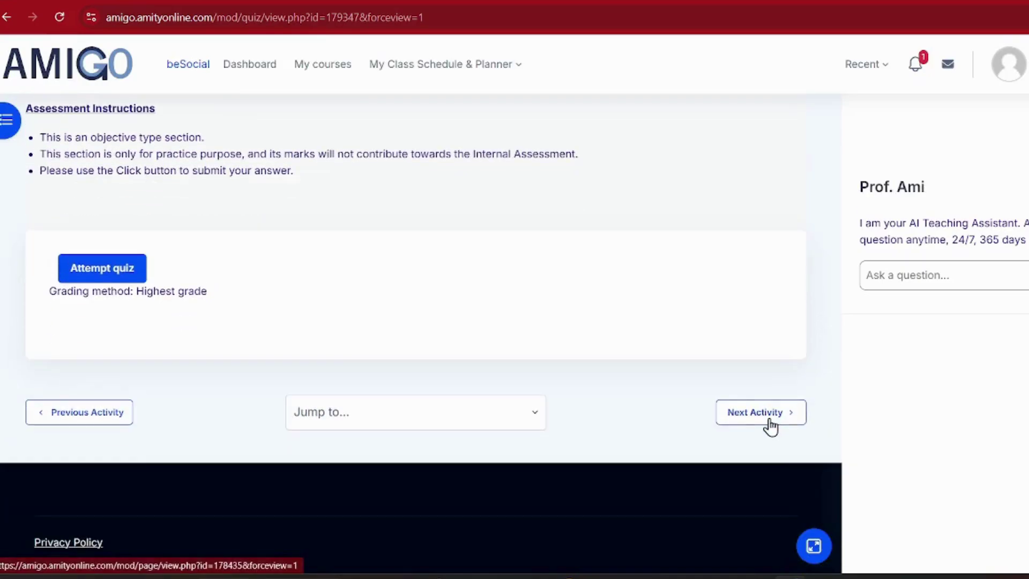
Advance to the 1.1.2 Origin and Development lecture, go through it to the end and move on to its quiz.
{"action": "left_click", "coordinate": [770, 421]}
{"action": "scroll", "coordinate": [771, 423], "scroll_direction": "down", "scroll_amount": 4}
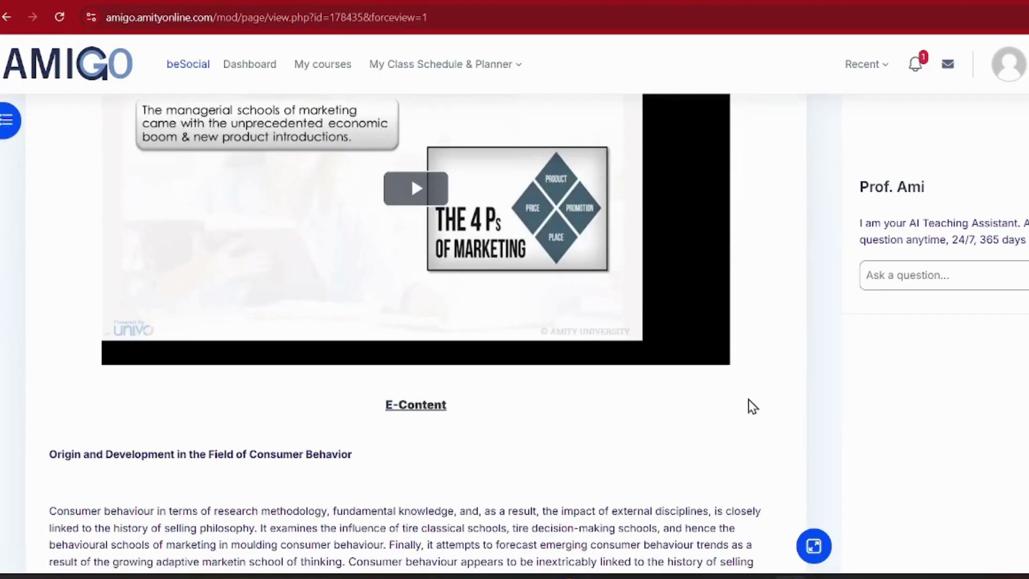
{"action": "scroll", "coordinate": [725, 430], "scroll_direction": "down", "scroll_amount": 20}
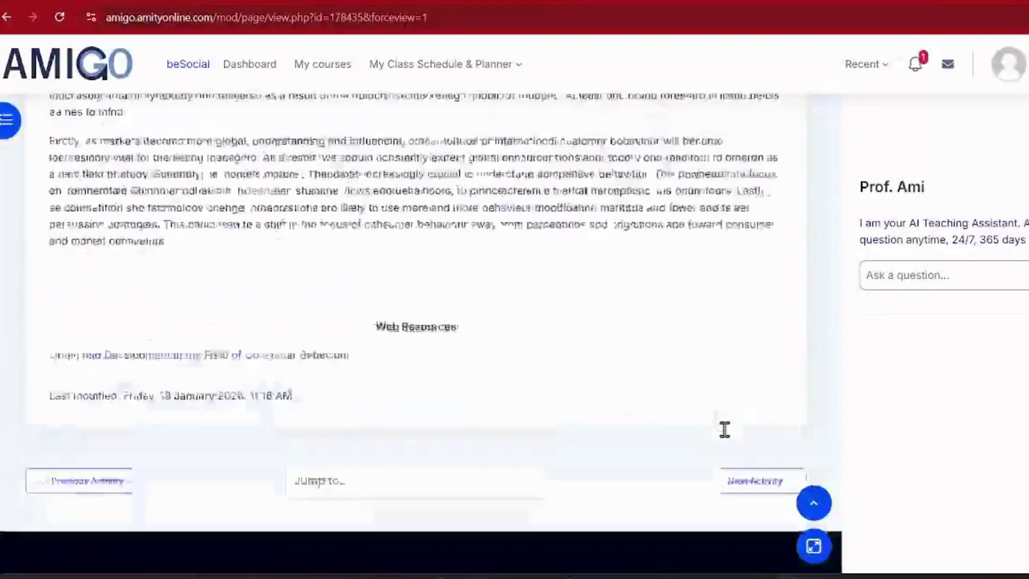
{"action": "scroll", "coordinate": [724, 429], "scroll_direction": "down", "scroll_amount": 2}
{"action": "left_click", "coordinate": [777, 415]}
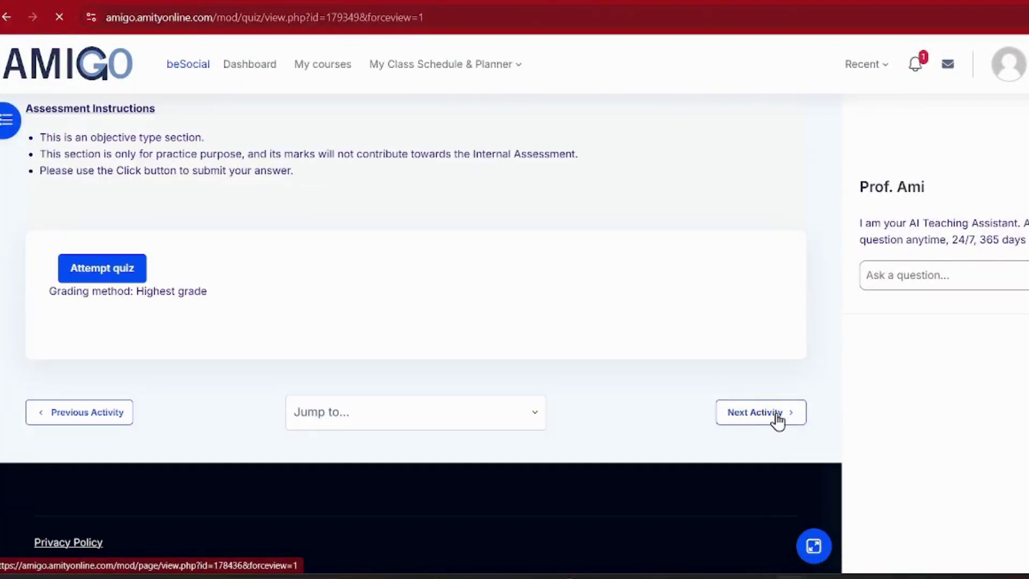
Advance to the 1.1.3 Disciplines involved in the Study of Consumer Behaviour lecture and skim through its page.
{"action": "left_click", "coordinate": [777, 416]}
{"action": "scroll", "coordinate": [778, 420], "scroll_direction": "down", "scroll_amount": 15}
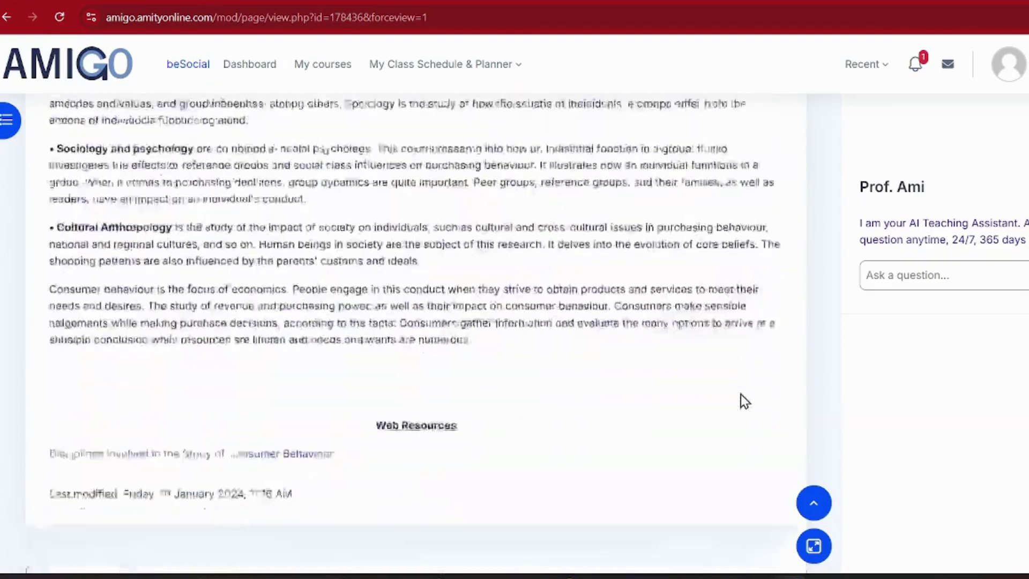
{"action": "scroll", "coordinate": [740, 401], "scroll_direction": "down", "scroll_amount": 3}
{"action": "scroll", "coordinate": [762, 427], "scroll_direction": "up", "scroll_amount": 15}
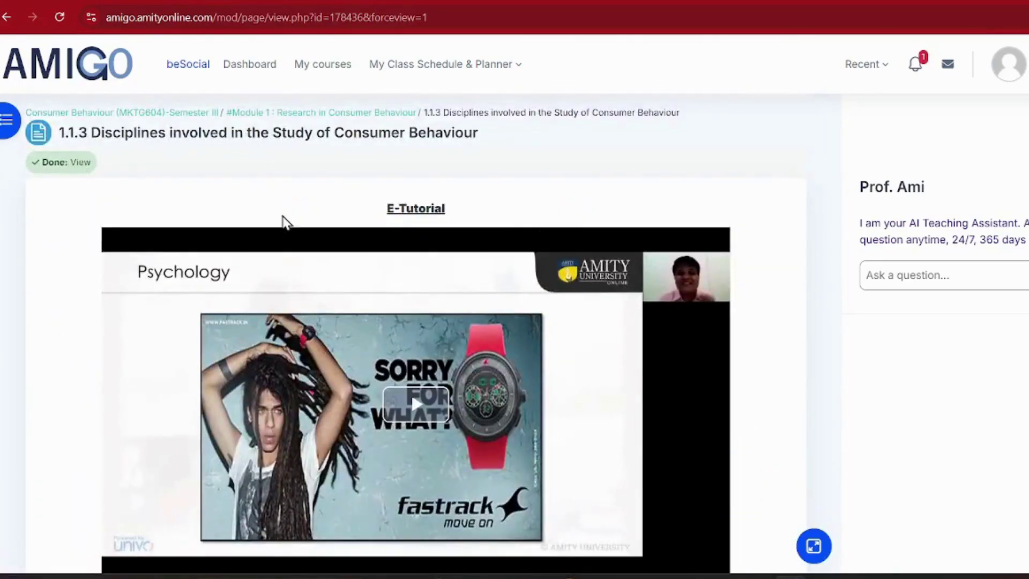
Continue through the activities past Quiz : 1.2.13 Netnography to Case Study-Module 1 and skim its page.
{"action": "scroll", "coordinate": [344, 190], "scroll_direction": "down", "scroll_amount": 2}
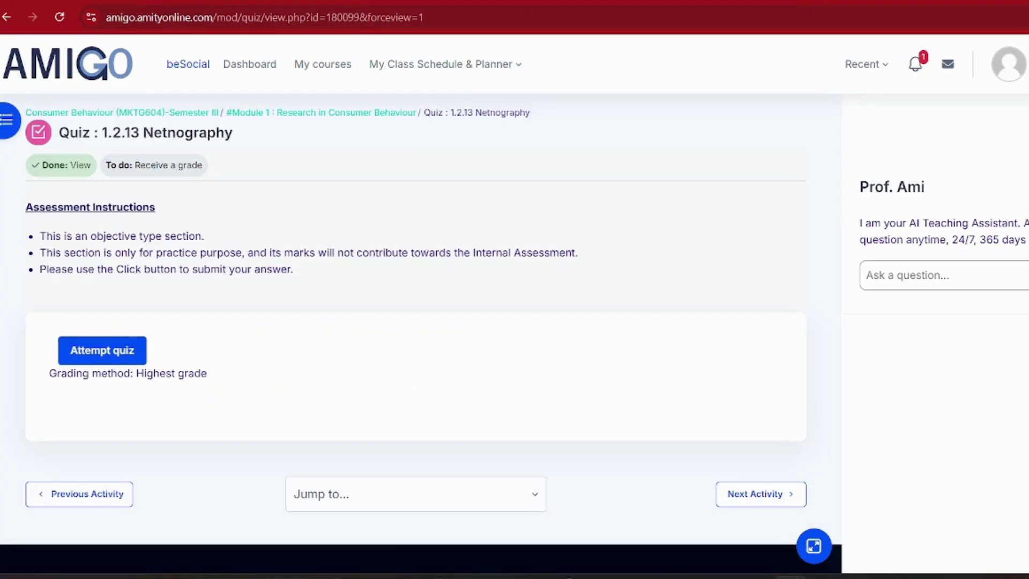
{"action": "scroll", "coordinate": [416, 294], "scroll_direction": "down", "scroll_amount": 2}
{"action": "left_click", "coordinate": [761, 413]}
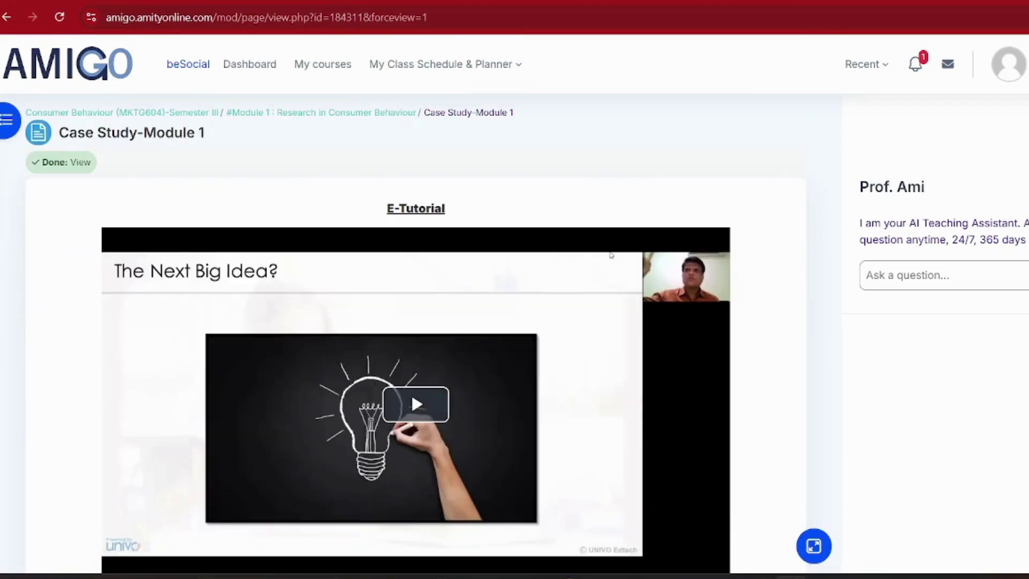
{"action": "scroll", "coordinate": [611, 255], "scroll_direction": "down", "scroll_amount": 5}
{"action": "scroll", "coordinate": [551, 372], "scroll_direction": "up", "scroll_amount": 5}
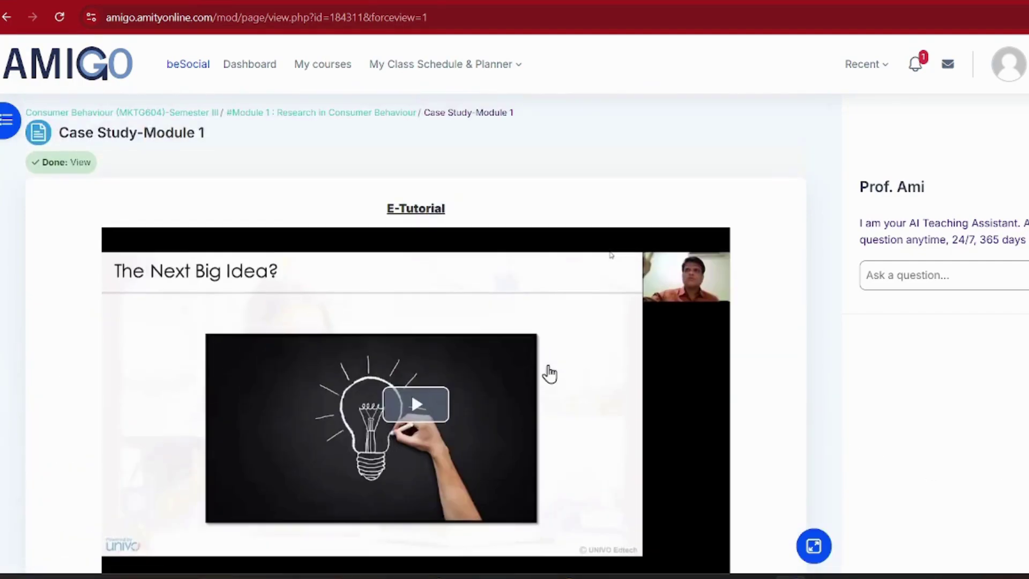
Go to the end of the Case Study-Module 1 page and advance to the 1st Module Assessment.
{"action": "double_click", "coordinate": [116, 137]}
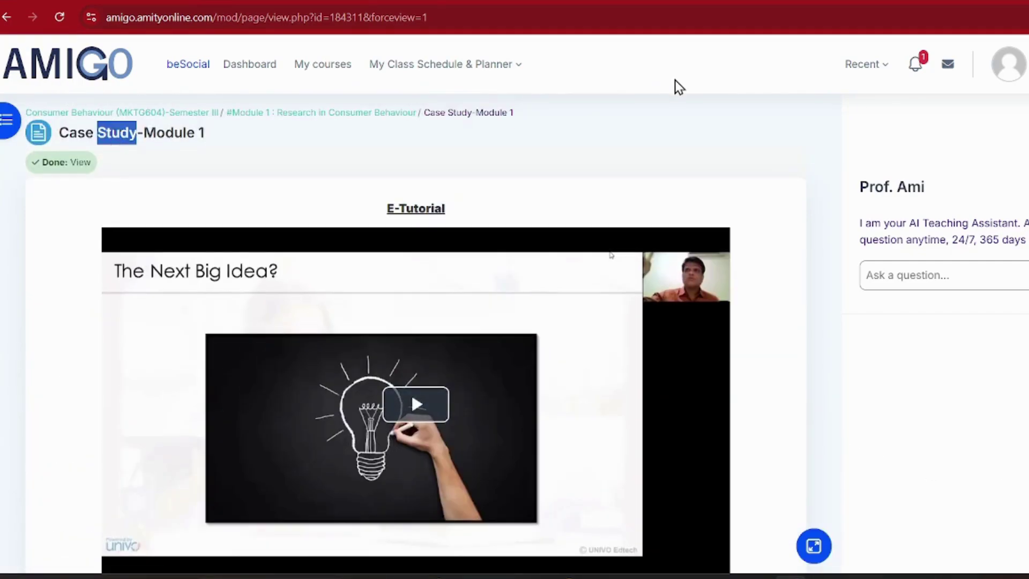
{"action": "left_click", "coordinate": [676, 80]}
{"action": "scroll", "coordinate": [675, 81], "scroll_direction": "down", "scroll_amount": 5}
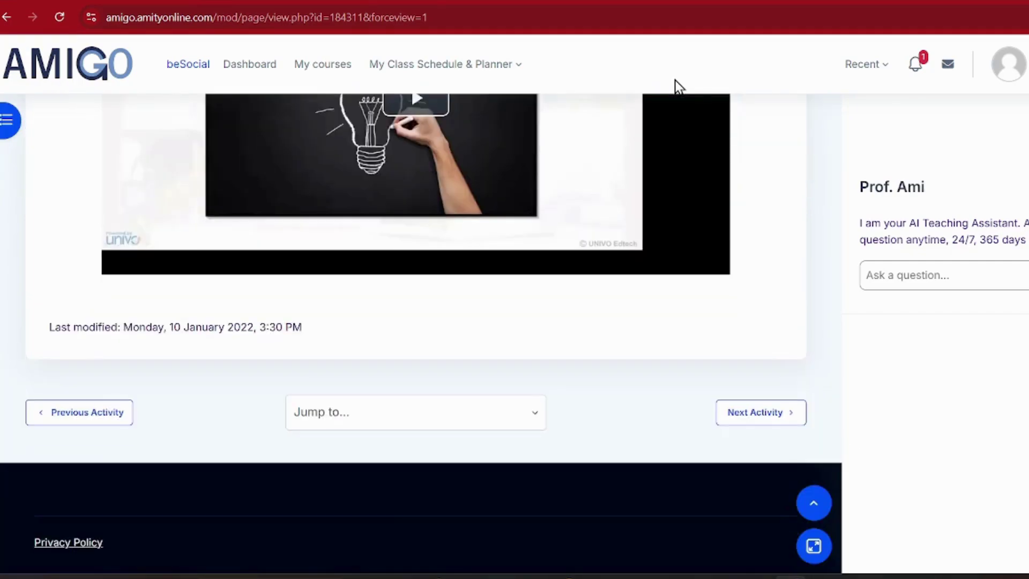
{"action": "left_click", "coordinate": [782, 412]}
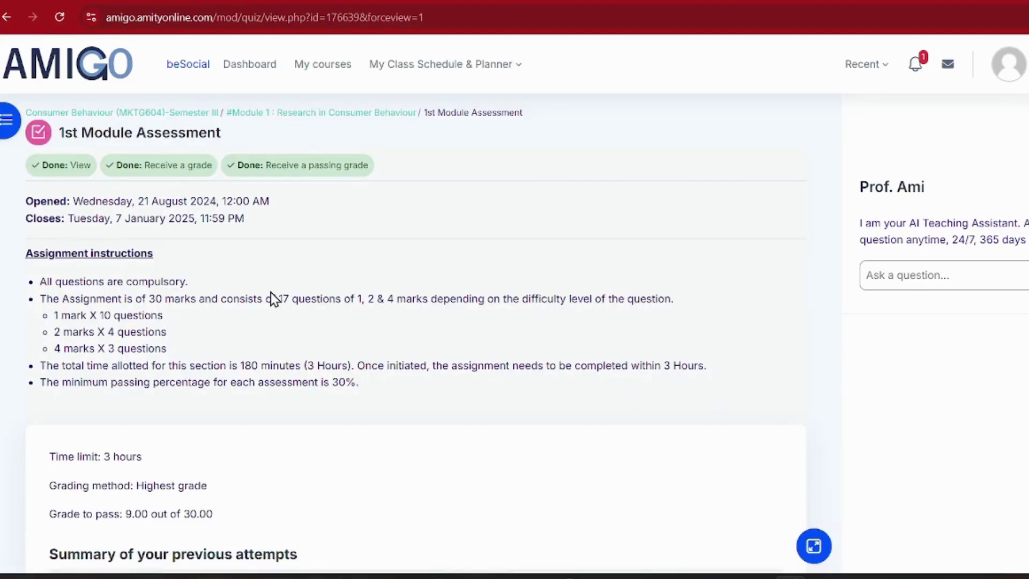
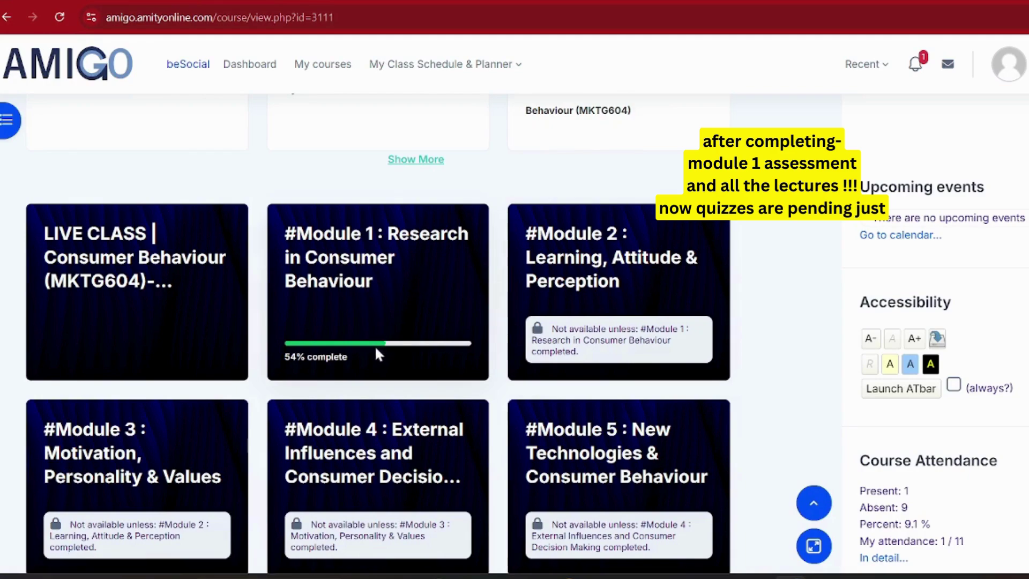
Open Module 1 : Research in Consumer Behaviour and look over its activities down to the Assessment section.
{"action": "left_click", "coordinate": [331, 257]}
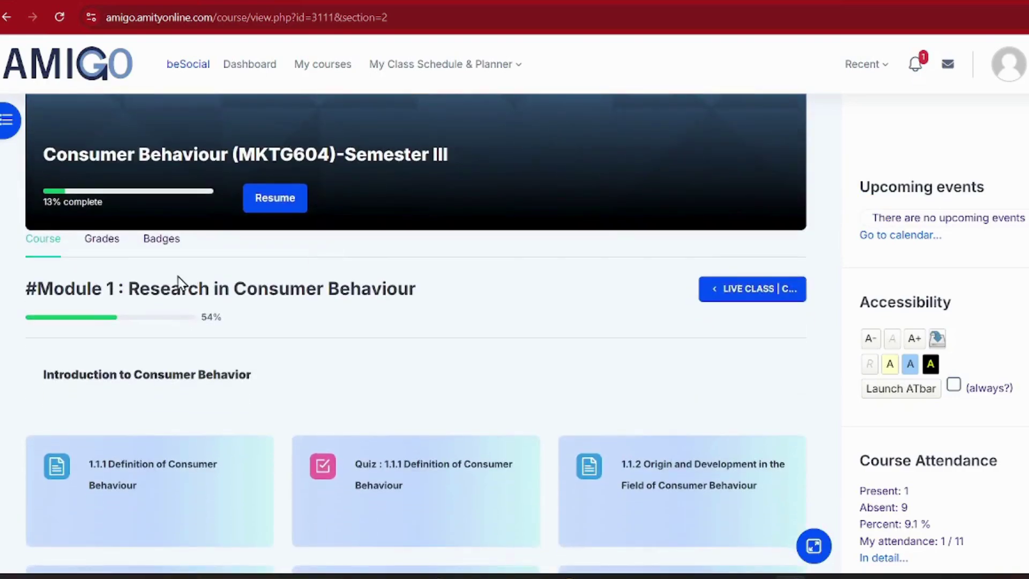
{"action": "scroll", "coordinate": [161, 294], "scroll_direction": "down", "scroll_amount": 3}
{"action": "scroll", "coordinate": [241, 262], "scroll_direction": "up", "scroll_amount": 3}
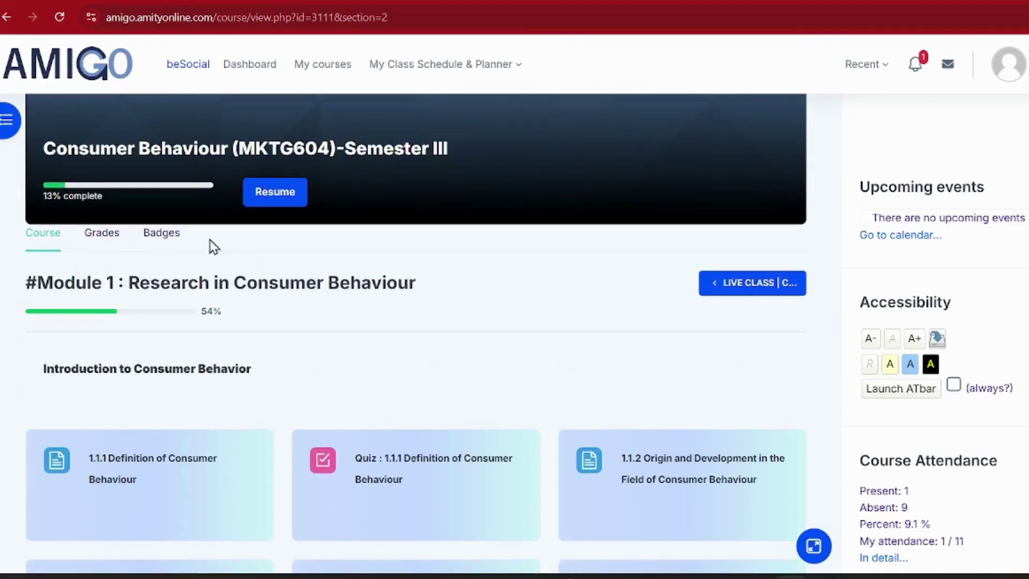
{"action": "scroll", "coordinate": [268, 255], "scroll_direction": "down", "scroll_amount": 20}
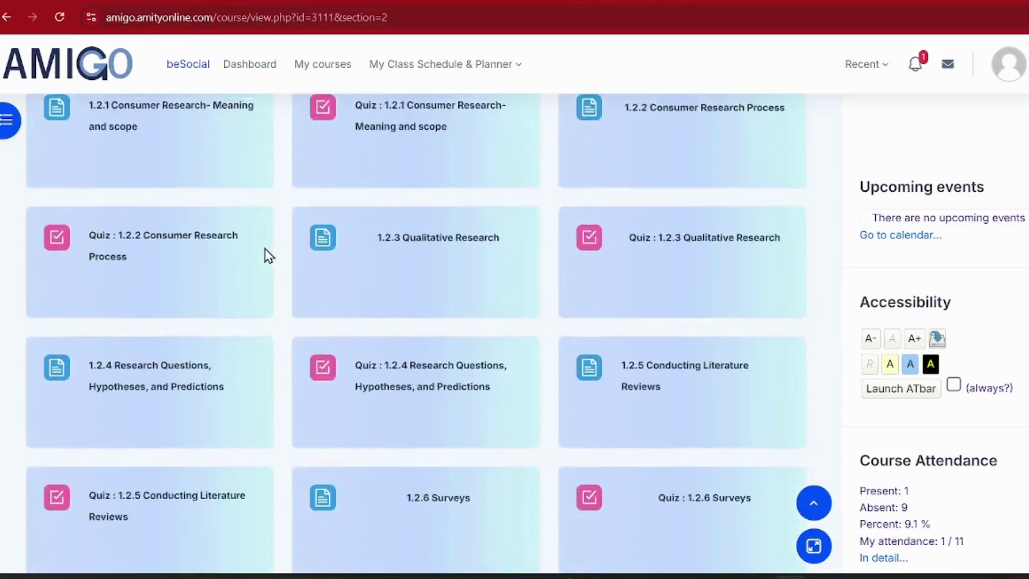
{"action": "scroll", "coordinate": [268, 255], "scroll_direction": "down", "scroll_amount": 20}
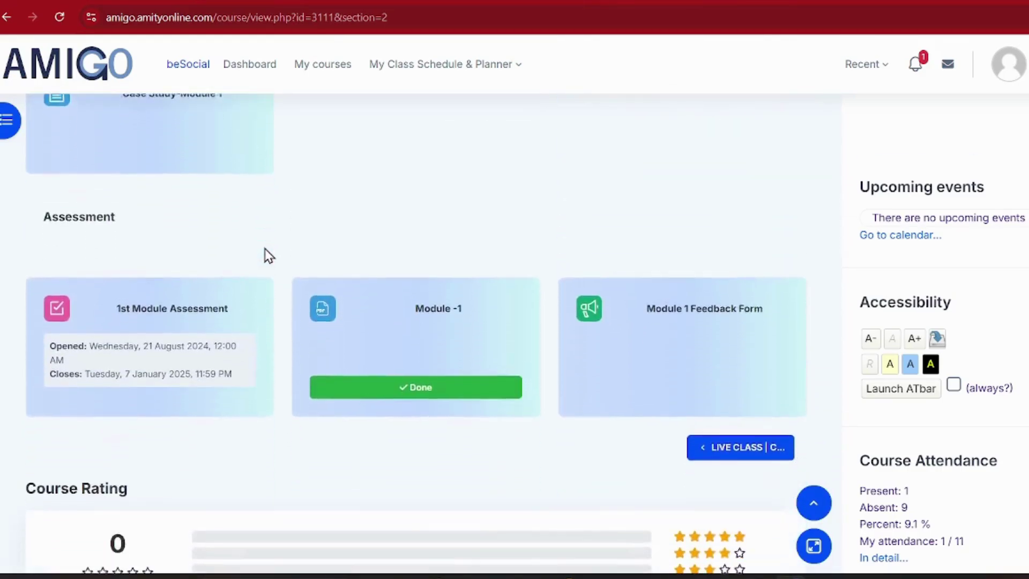
{"action": "scroll", "coordinate": [507, 383], "scroll_direction": "up", "scroll_amount": 20}
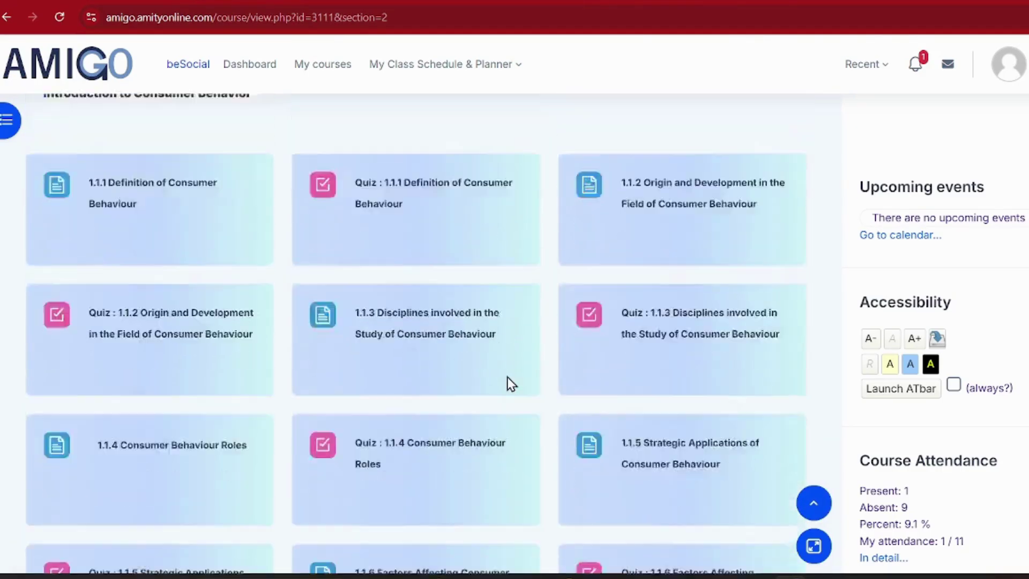
{"action": "scroll", "coordinate": [511, 383], "scroll_direction": "up", "scroll_amount": 8}
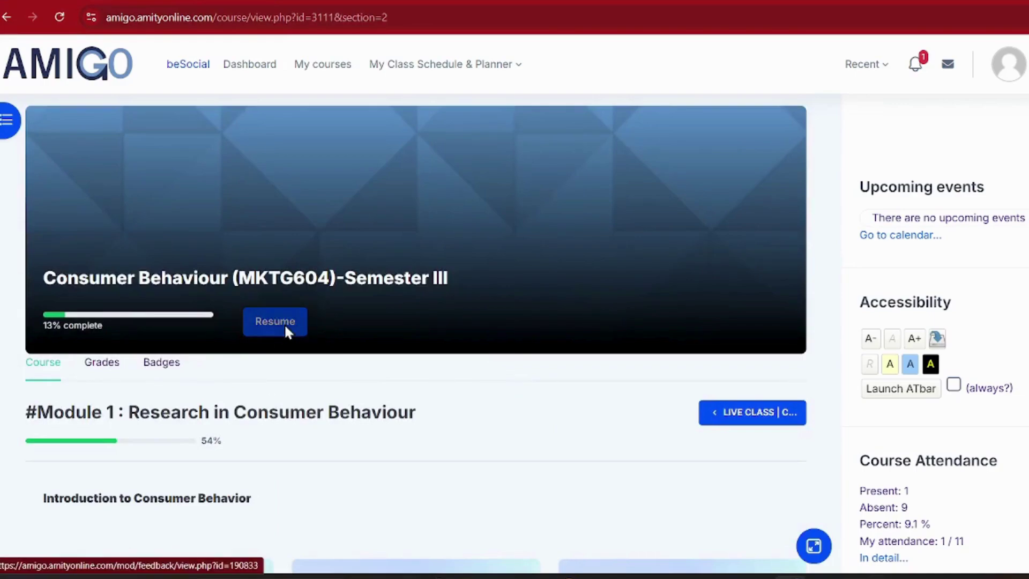
Examine which lectures, quizzes and assessment items make up Module 1, and resume the course from its banner.
{"action": "scroll", "coordinate": [329, 257], "scroll_direction": "down", "scroll_amount": 5}
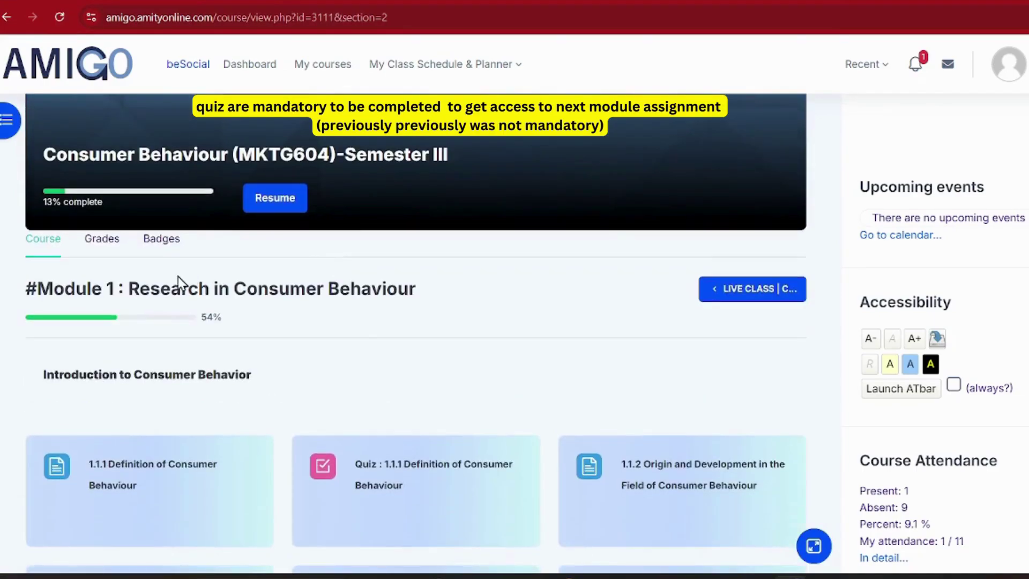
{"action": "scroll", "coordinate": [161, 295], "scroll_direction": "up", "scroll_amount": 2}
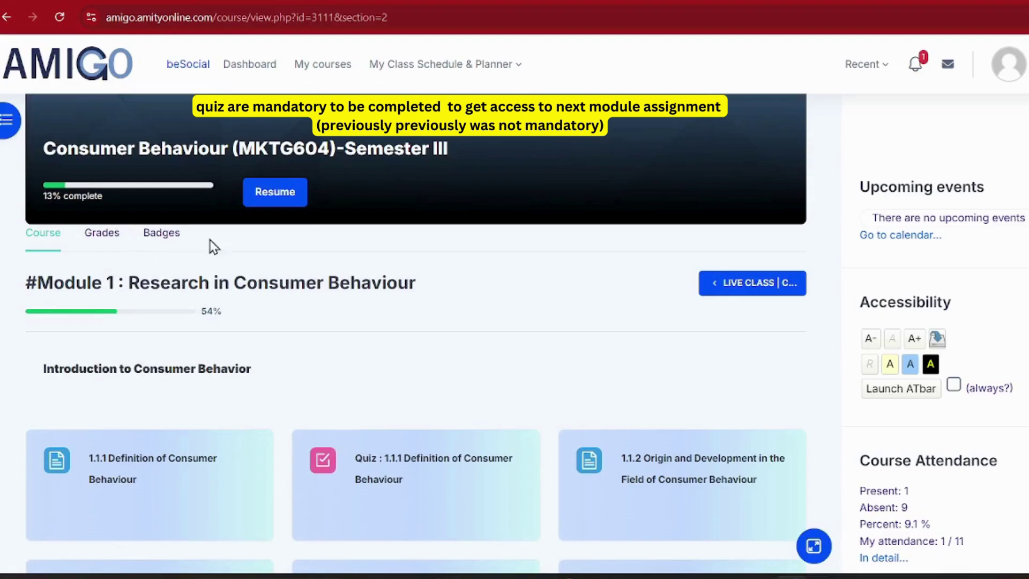
{"action": "scroll", "coordinate": [266, 255], "scroll_direction": "down", "scroll_amount": 20}
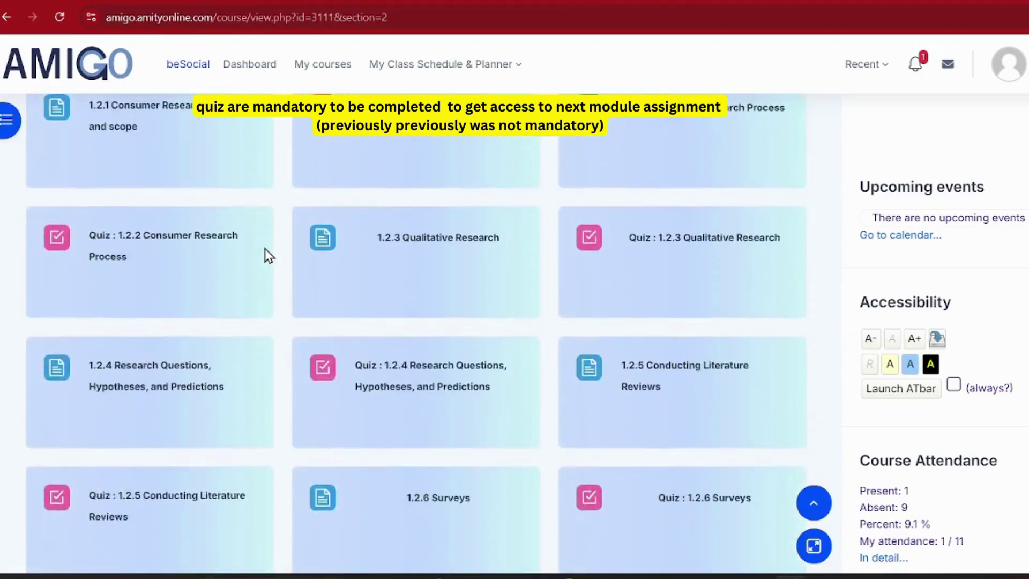
{"action": "scroll", "coordinate": [266, 255], "scroll_direction": "down", "scroll_amount": 20}
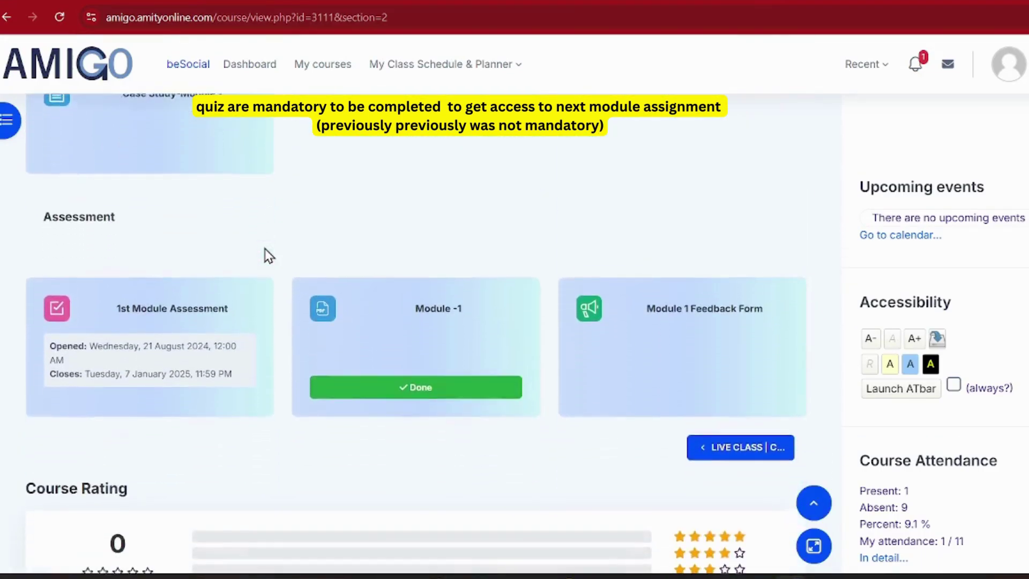
{"action": "scroll", "coordinate": [509, 359], "scroll_direction": "up", "scroll_amount": 20}
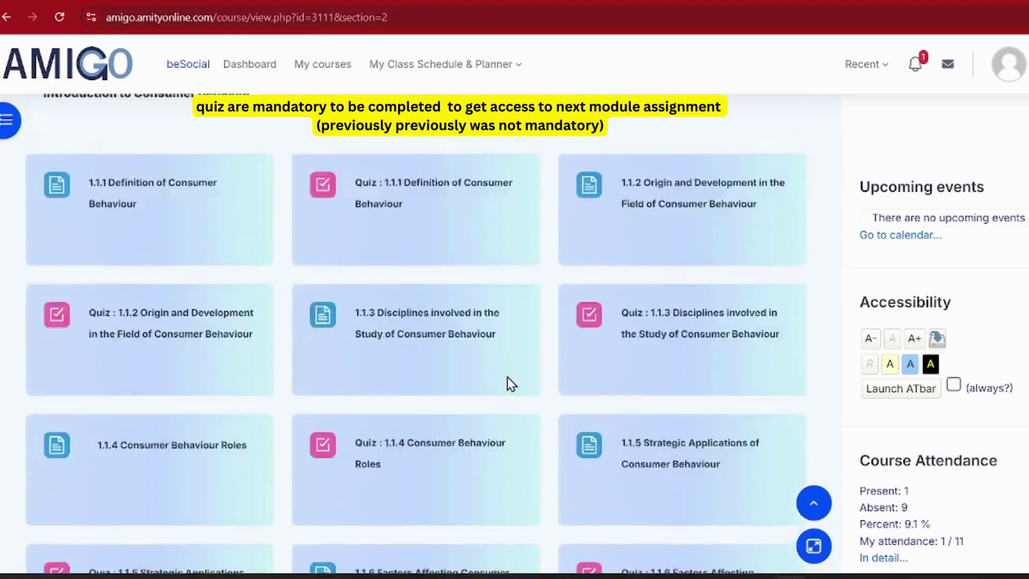
{"action": "scroll", "coordinate": [511, 384], "scroll_direction": "up", "scroll_amount": 5}
{"action": "left_click", "coordinate": [294, 324]}
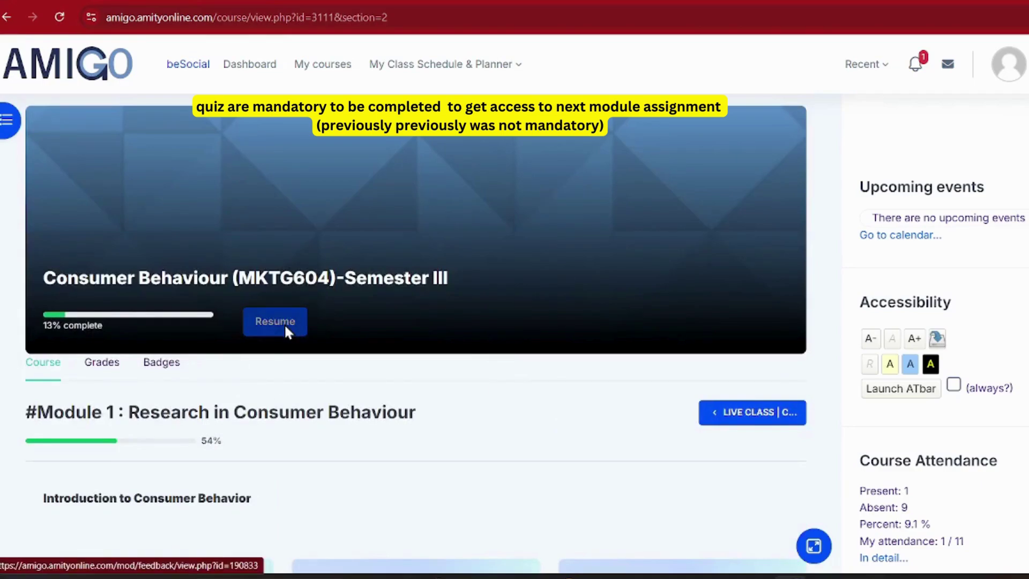
{"action": "scroll", "coordinate": [328, 257], "scroll_direction": "down", "scroll_amount": 5}
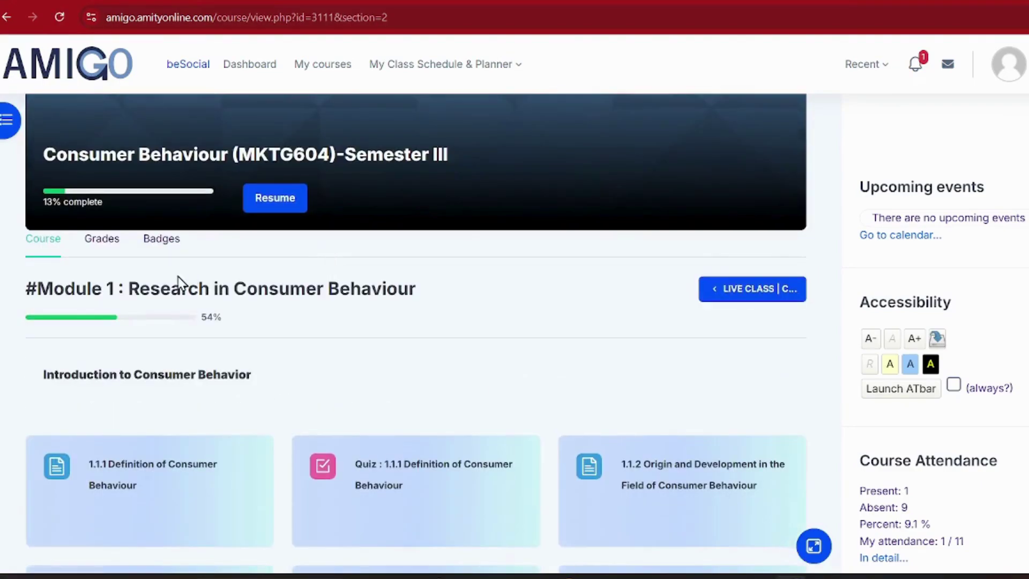
{"action": "scroll", "coordinate": [157, 305], "scroll_direction": "up", "scroll_amount": 2}
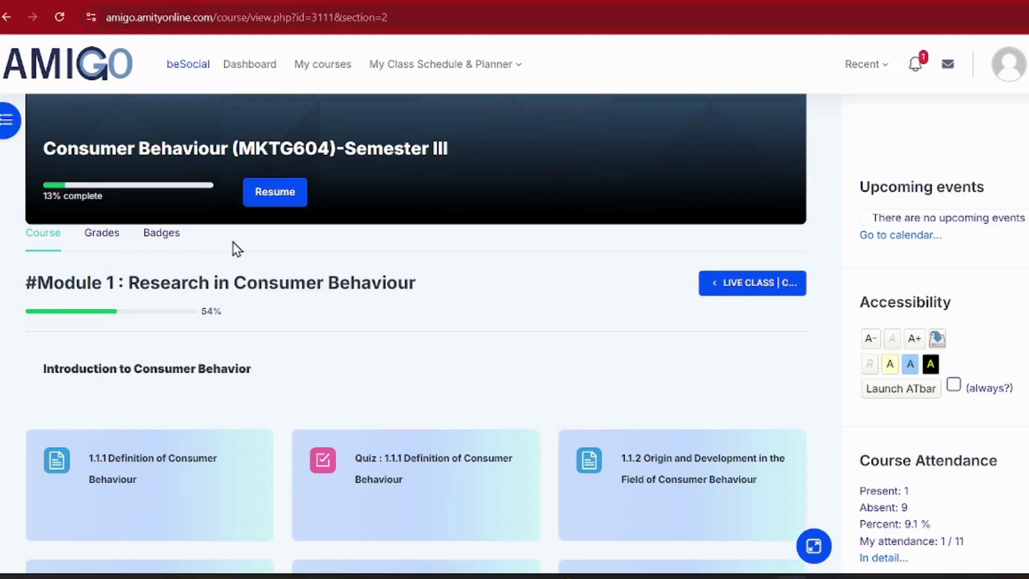
{"action": "scroll", "coordinate": [237, 250], "scroll_direction": "down", "scroll_amount": 20}
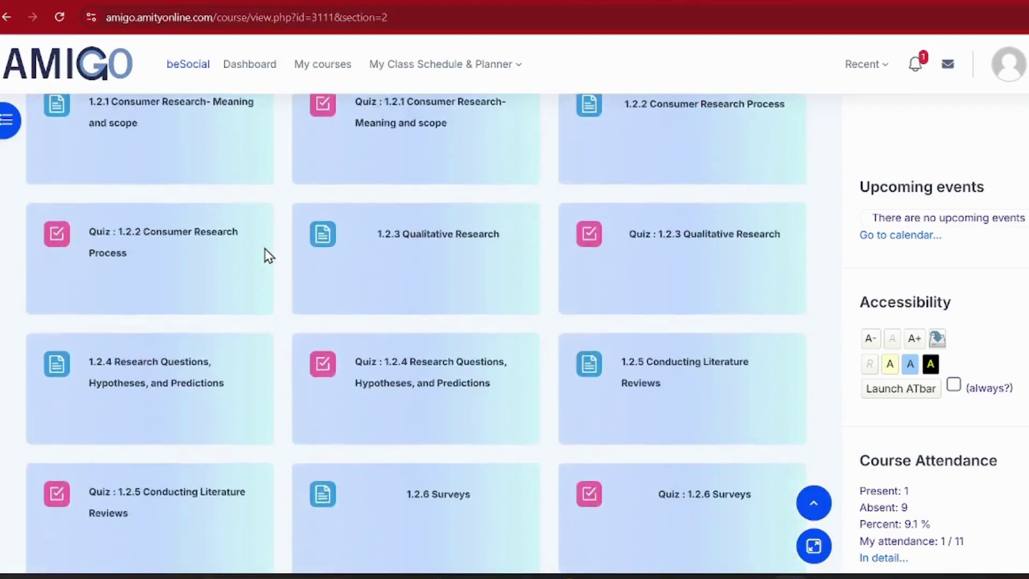
{"action": "scroll", "coordinate": [268, 255], "scroll_direction": "down", "scroll_amount": 20}
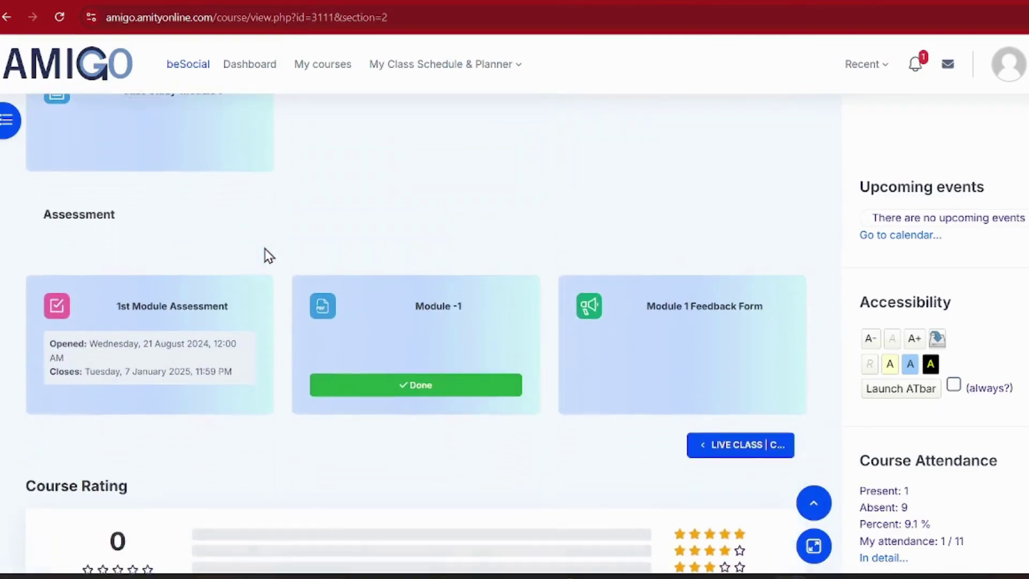
{"action": "scroll", "coordinate": [509, 384], "scroll_direction": "up", "scroll_amount": 20}
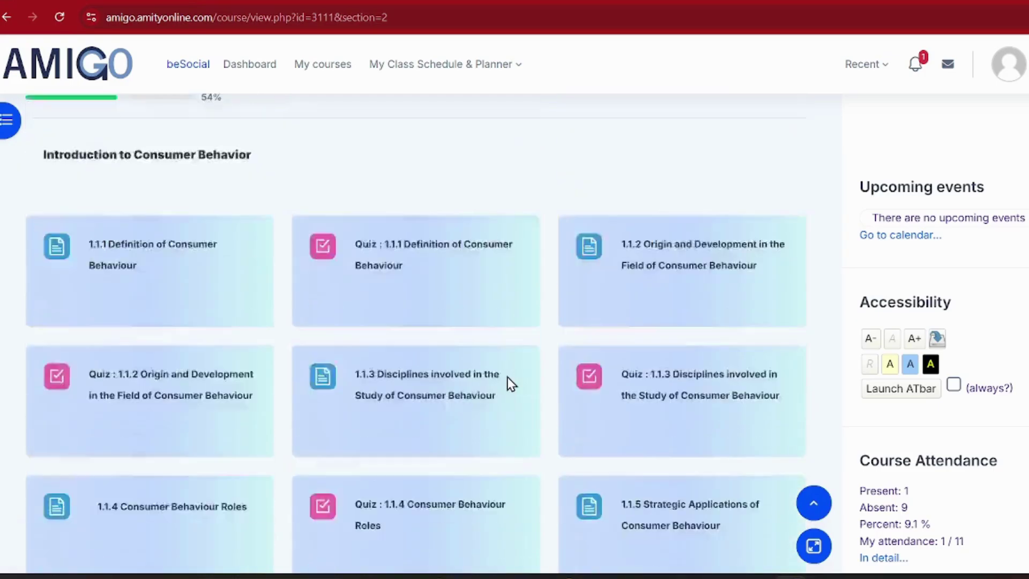
{"action": "scroll", "coordinate": [509, 384], "scroll_direction": "up", "scroll_amount": 6}
{"action": "left_click", "coordinate": [285, 326]}
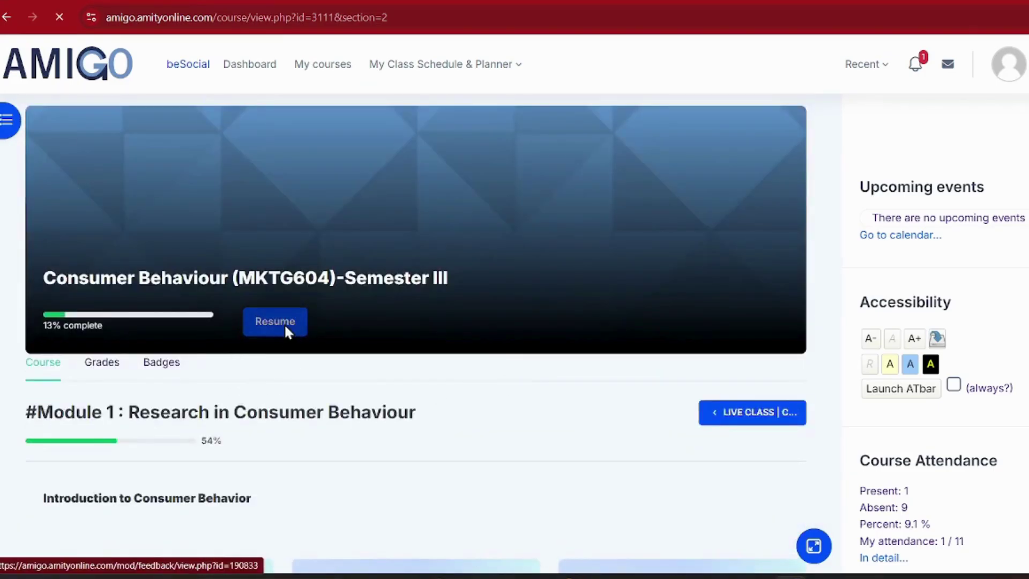
Check the access condition of Module 2 on the course page and open Module 1 : Research in Consumer Behaviour.
{"action": "scroll", "coordinate": [391, 403], "scroll_direction": "down", "scroll_amount": 5}
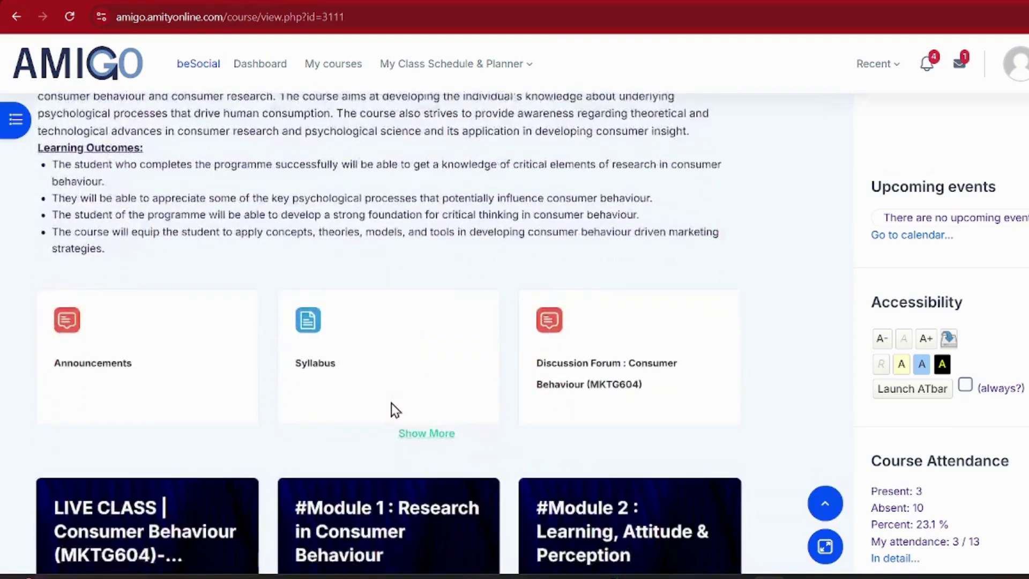
{"action": "scroll", "coordinate": [441, 300], "scroll_direction": "down", "scroll_amount": 2}
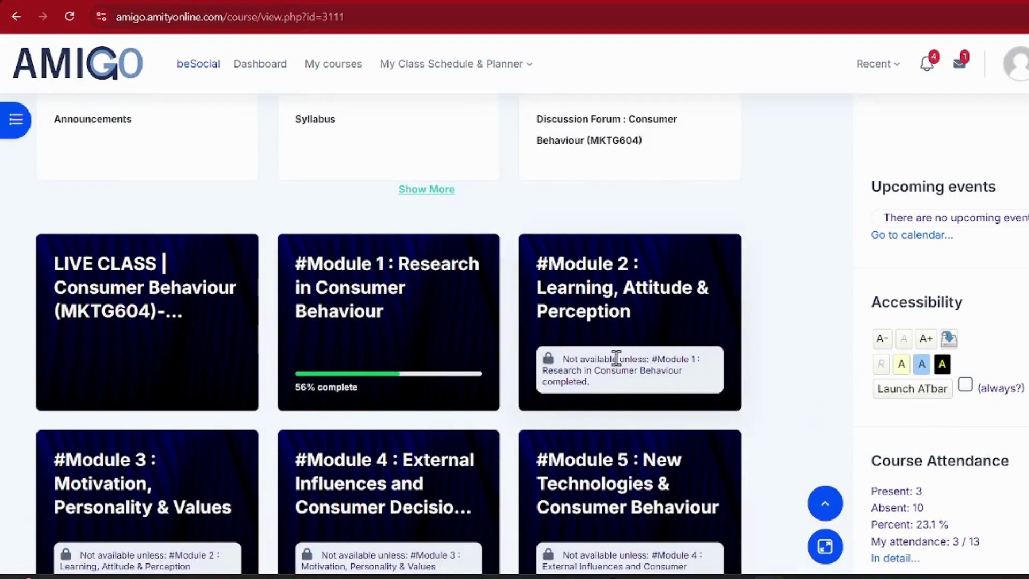
{"action": "triple_click", "coordinate": [616, 358]}
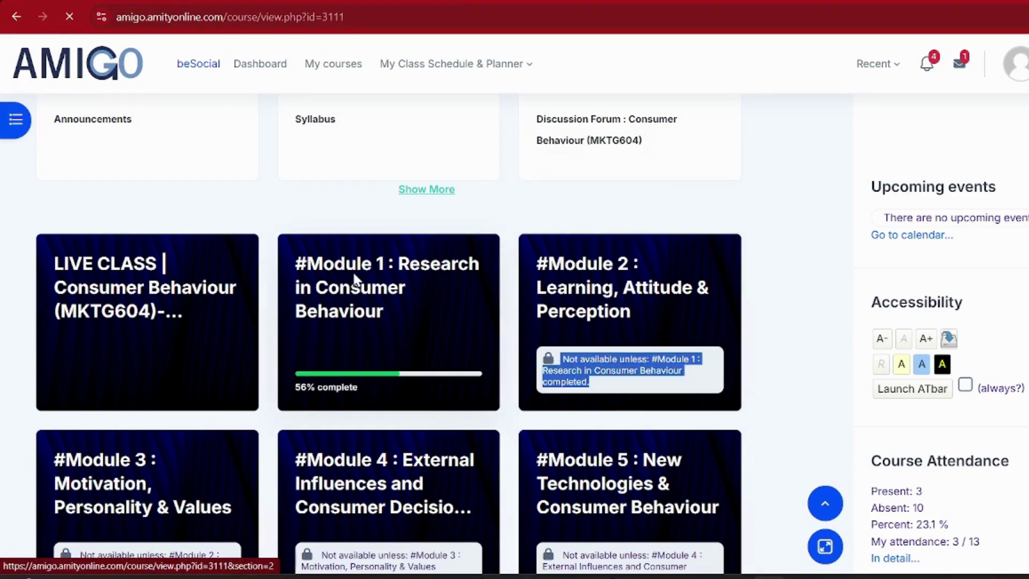
Look through the Module 1 activities and open Quiz : 1.1.1 Definition of Consumer Behaviour.
{"action": "scroll", "coordinate": [225, 413], "scroll_direction": "down", "scroll_amount": 4}
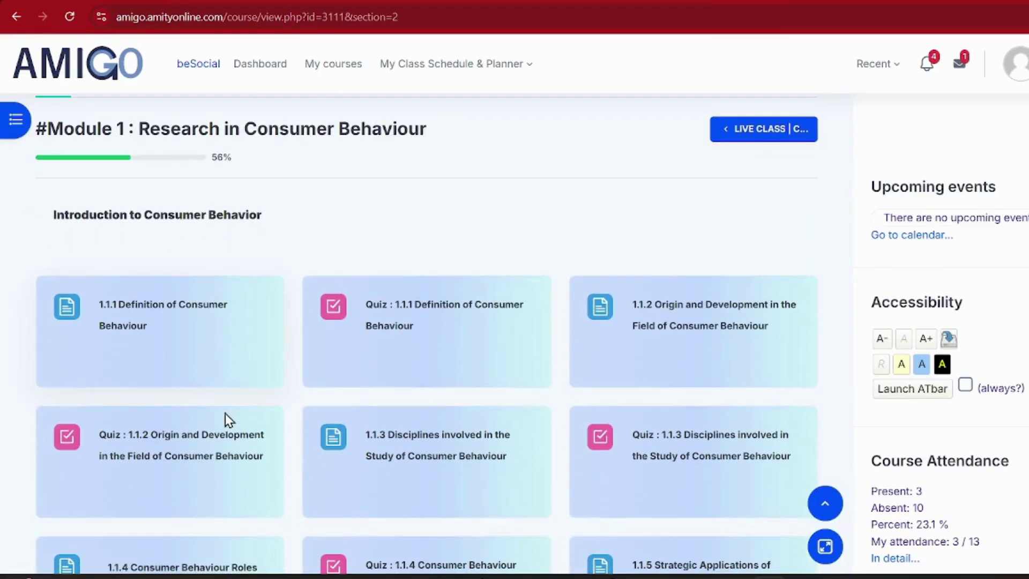
{"action": "scroll", "coordinate": [208, 284], "scroll_direction": "down", "scroll_amount": 5}
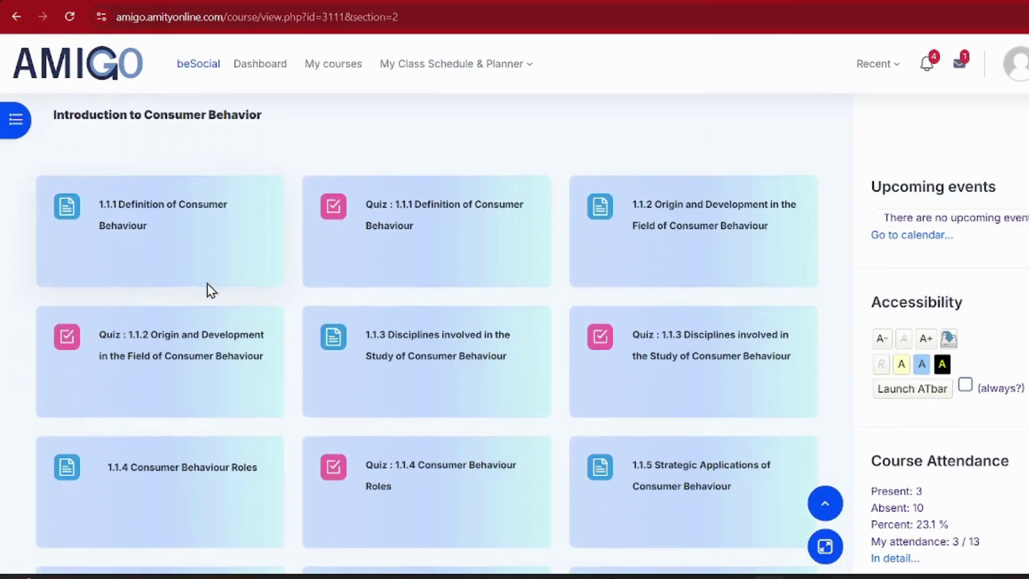
{"action": "scroll", "coordinate": [207, 284], "scroll_direction": "up", "scroll_amount": 10}
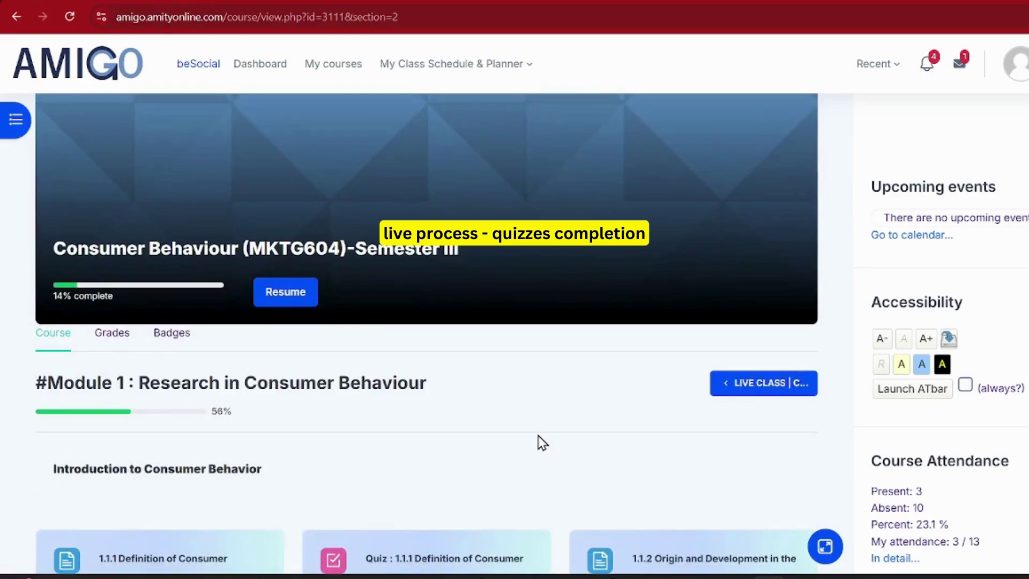
{"action": "scroll", "coordinate": [540, 440], "scroll_direction": "down", "scroll_amount": 15}
{"action": "scroll", "coordinate": [541, 442], "scroll_direction": "up", "scroll_amount": 10}
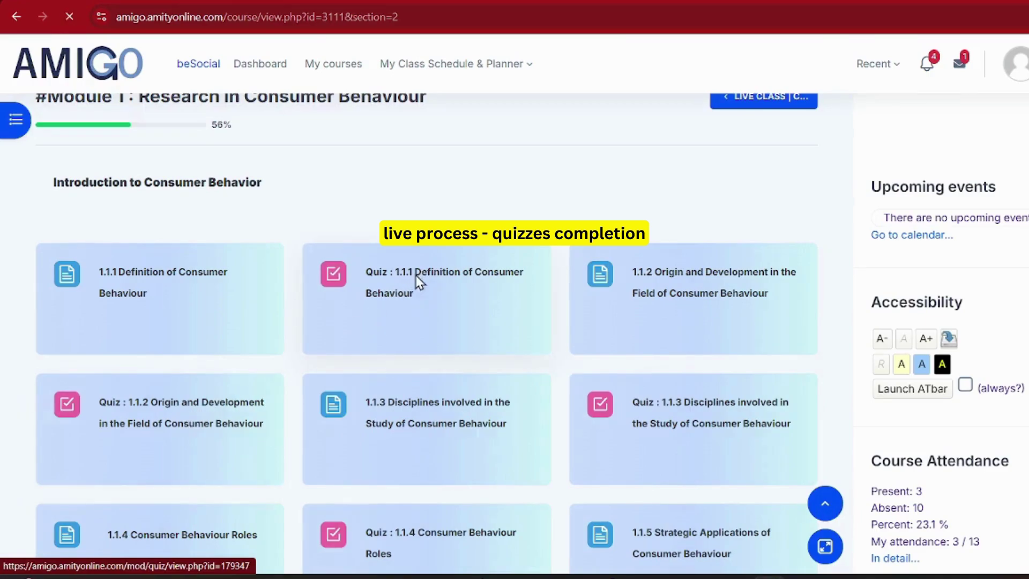
Read the instructions and the summary of previous attempts for Quiz : 1.1.1 Definition of Consumer Behaviour.
{"action": "scroll", "coordinate": [317, 309], "scroll_direction": "down", "scroll_amount": 4}
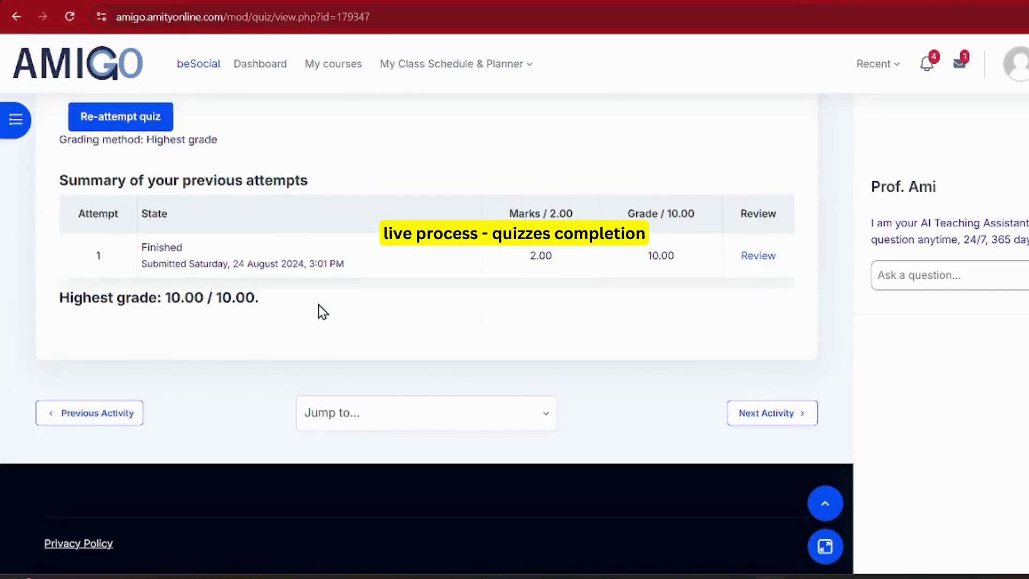
{"action": "scroll", "coordinate": [700, 420], "scroll_direction": "up", "scroll_amount": 3}
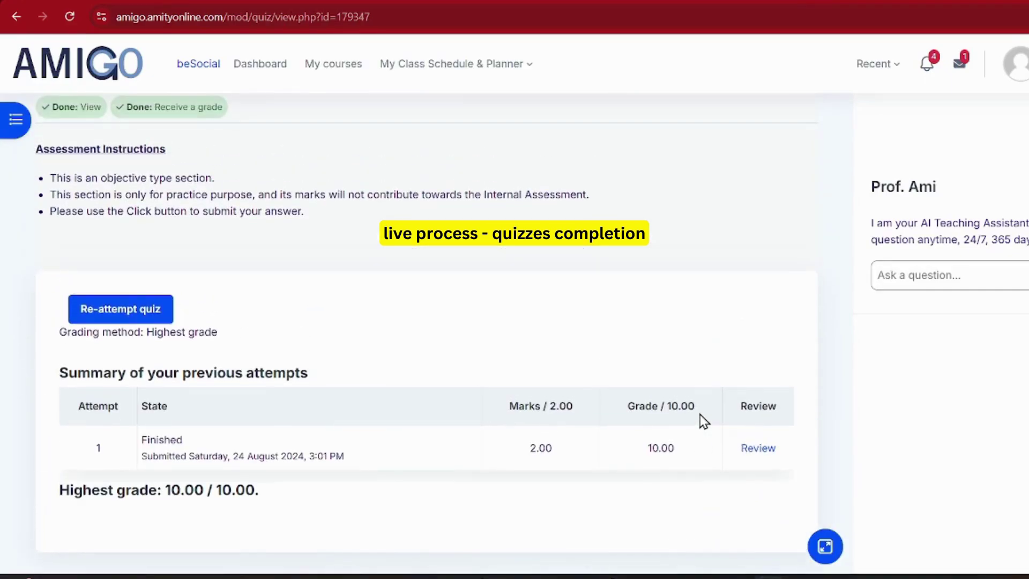
{"action": "scroll", "coordinate": [700, 420], "scroll_direction": "down", "scroll_amount": 4}
{"action": "scroll", "coordinate": [625, 379], "scroll_direction": "up", "scroll_amount": 4}
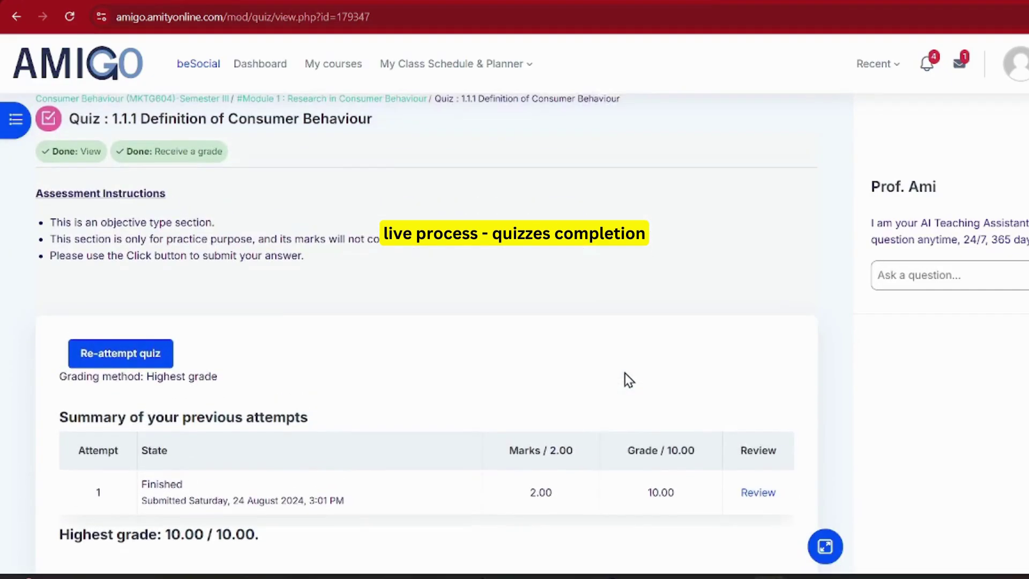
Return to the Module 1 activity list and look over its progress and the introductory lectures and quizzes.
{"action": "scroll", "coordinate": [625, 379], "scroll_direction": "down", "scroll_amount": 4}
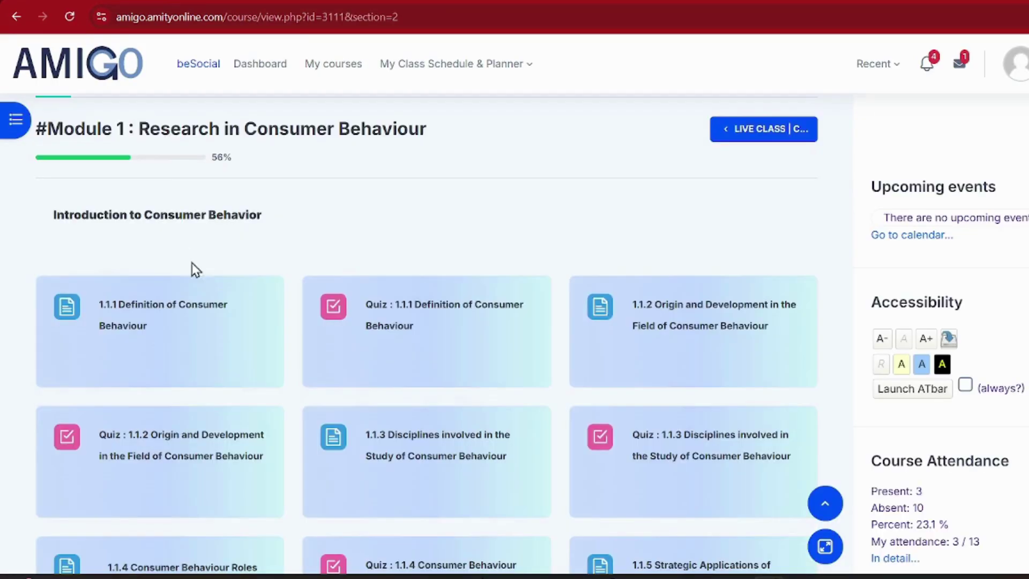
{"action": "scroll", "coordinate": [207, 284], "scroll_direction": "down", "scroll_amount": 2}
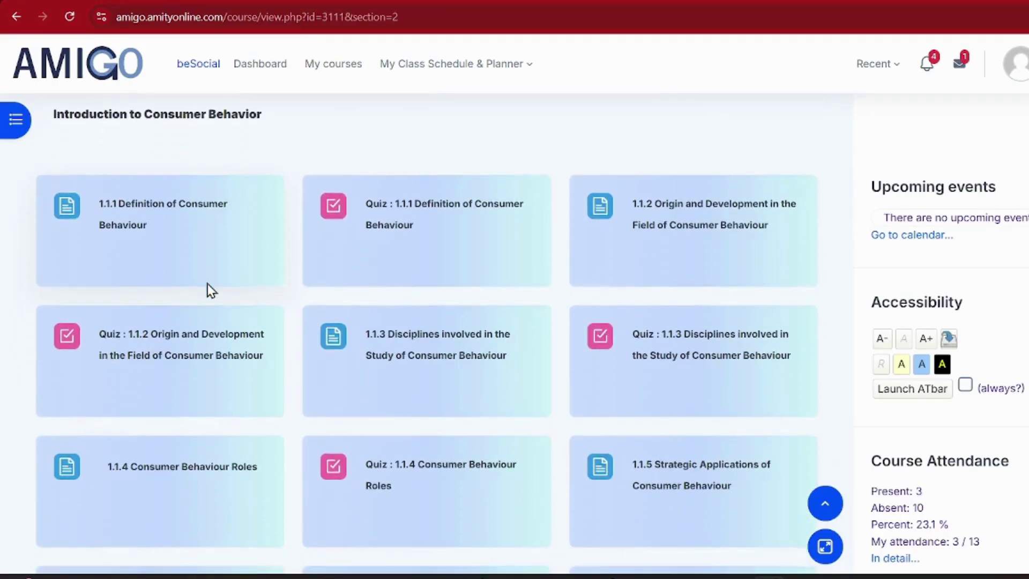
{"action": "scroll", "coordinate": [207, 284], "scroll_direction": "down", "scroll_amount": 3}
{"action": "scroll", "coordinate": [207, 287], "scroll_direction": "up", "scroll_amount": 9}
{"action": "scroll", "coordinate": [542, 443], "scroll_direction": "down", "scroll_amount": 2}
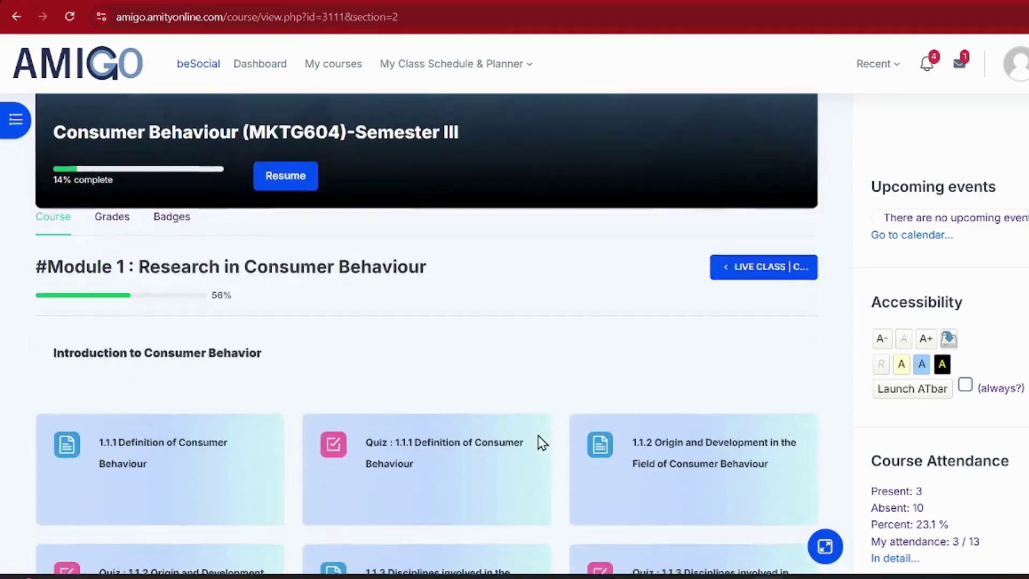
Look over the Module 1 activities and check the previous attempts of Quiz : 1.1.1 Definition of Consumer Behaviour.
{"action": "scroll", "coordinate": [542, 443], "scroll_direction": "down", "scroll_amount": 10}
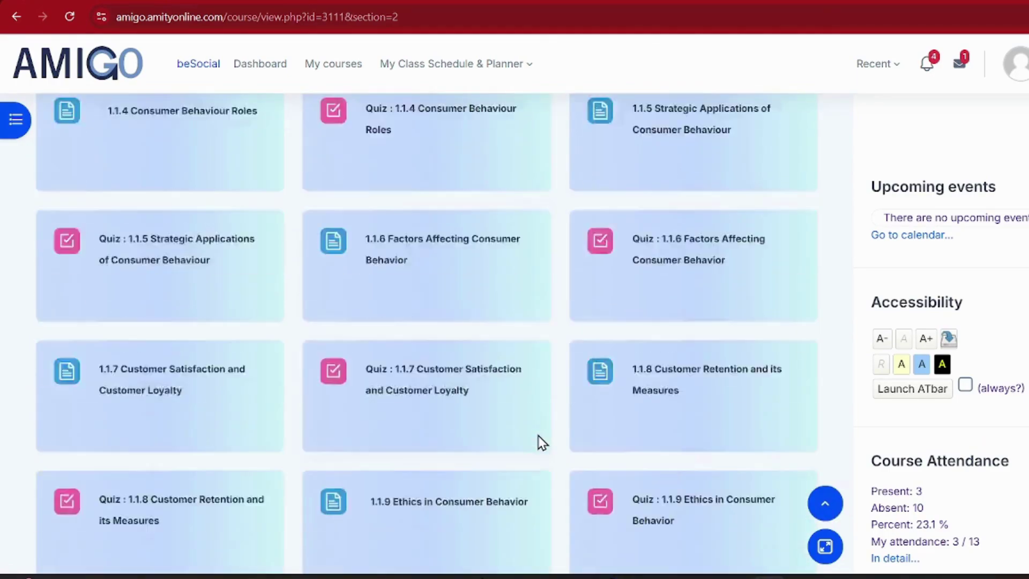
{"action": "scroll", "coordinate": [541, 443], "scroll_direction": "up", "scroll_amount": 8}
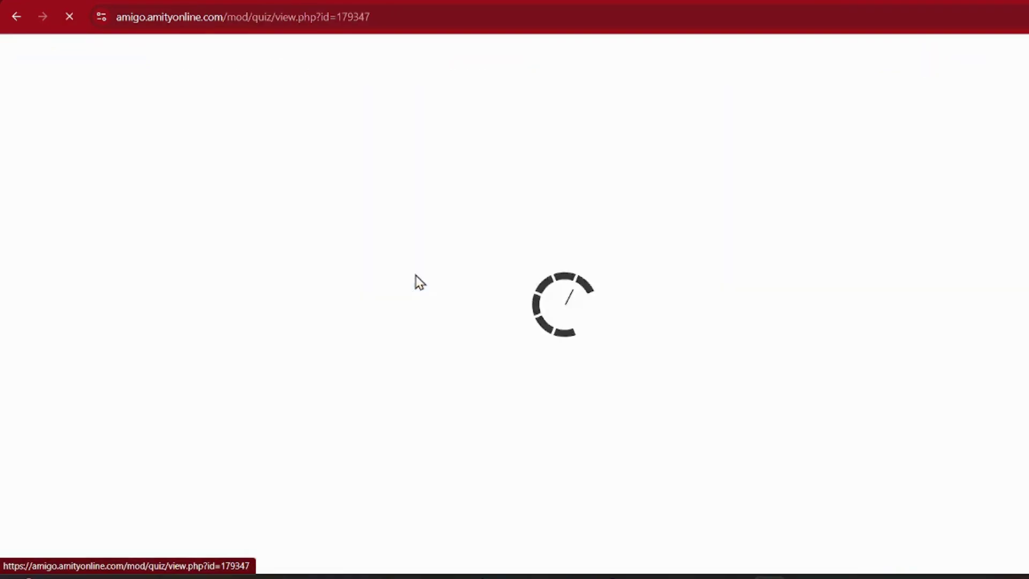
{"action": "scroll", "coordinate": [318, 304], "scroll_direction": "down", "scroll_amount": 4}
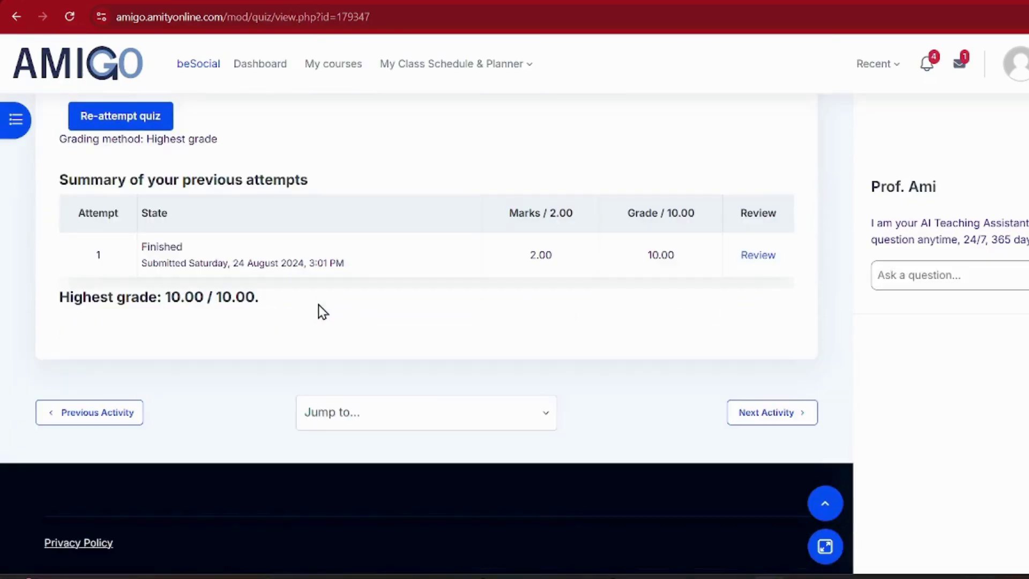
{"action": "scroll", "coordinate": [703, 420], "scroll_direction": "up", "scroll_amount": 3}
{"action": "scroll", "coordinate": [703, 421], "scroll_direction": "down", "scroll_amount": 4}
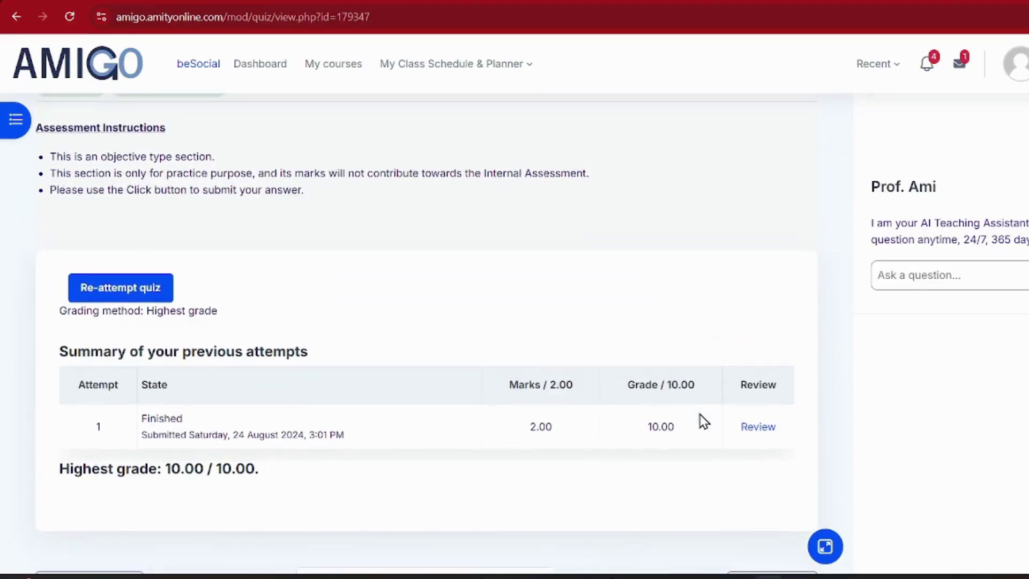
{"action": "scroll", "coordinate": [625, 379], "scroll_direction": "up", "scroll_amount": 4}
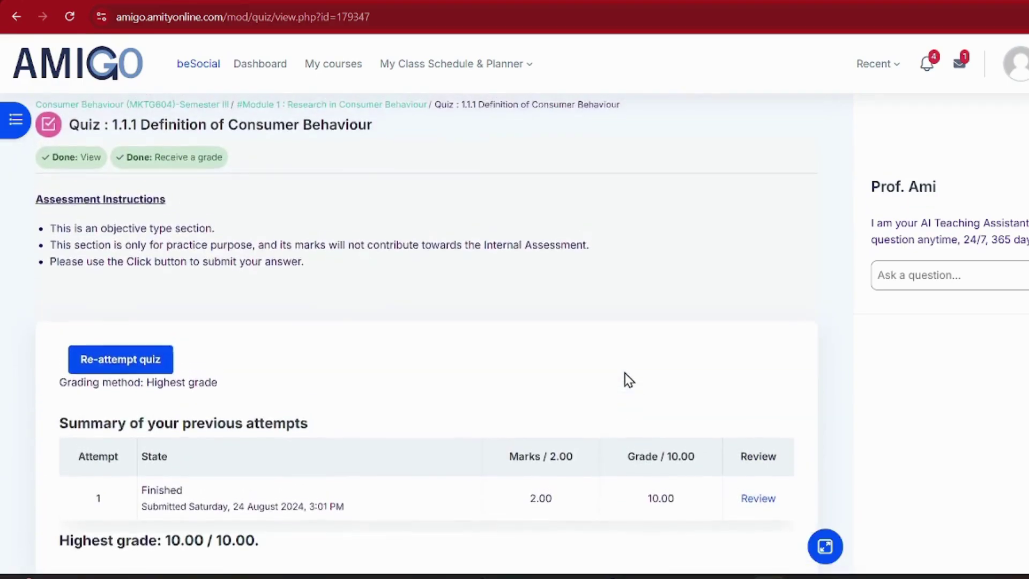
{"action": "scroll", "coordinate": [632, 379], "scroll_direction": "down", "scroll_amount": 4}
Go through lecture 1.1.2 Origin and Development in the Field of Consumer Behaviour and open the quiz that follows it.
{"action": "left_click", "coordinate": [771, 413]}
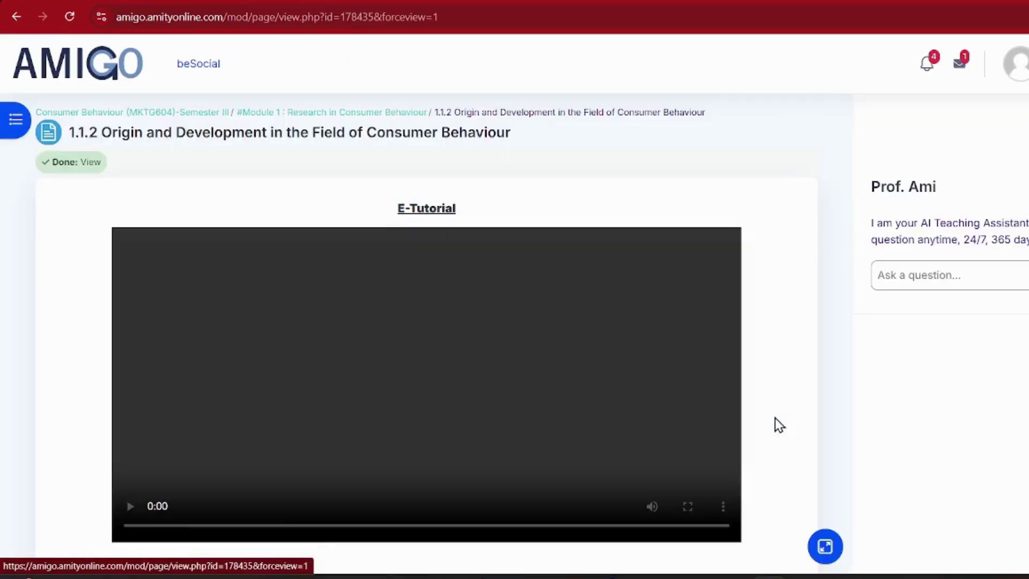
{"action": "scroll", "coordinate": [437, 242], "scroll_direction": "down", "scroll_amount": 2}
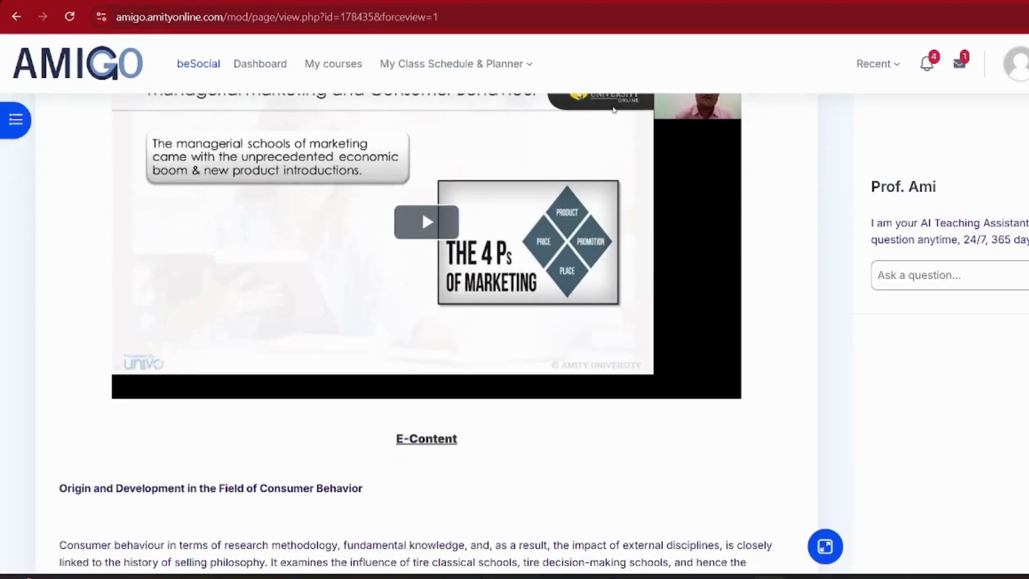
{"action": "scroll", "coordinate": [613, 110], "scroll_direction": "down", "scroll_amount": 15}
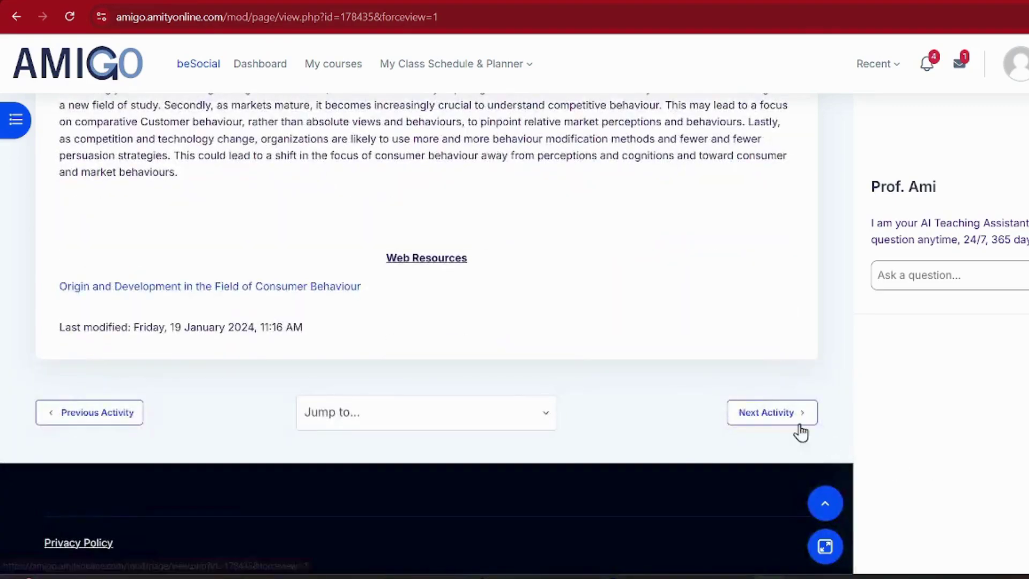
{"action": "left_click", "coordinate": [789, 423]}
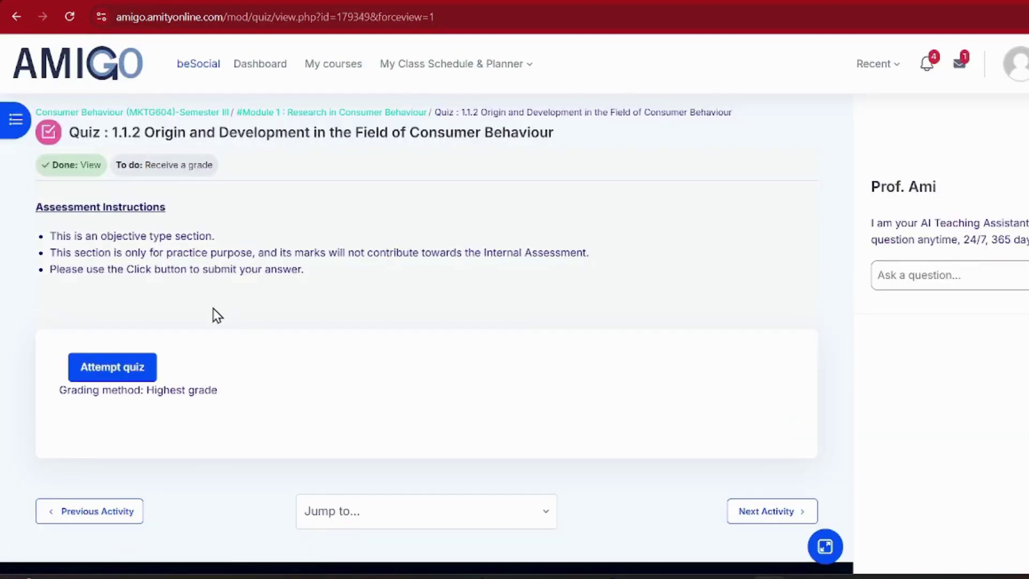
Examine the completion requirements of Quiz : 1.1.2 Origin and Development in the Field of Consumer Behaviour.
{"action": "triple_click", "coordinate": [165, 162]}
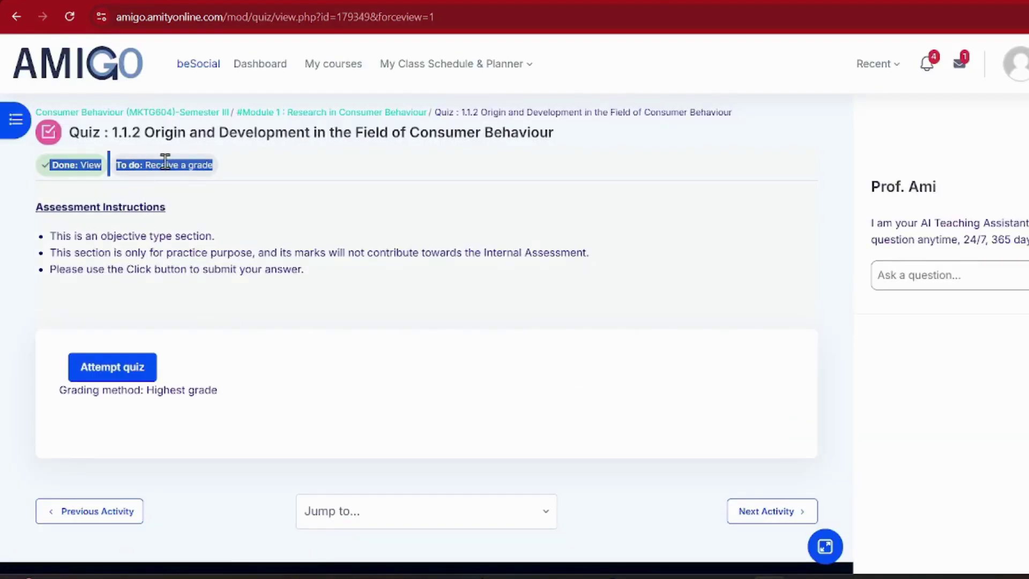
{"action": "left_click", "coordinate": [225, 208]}
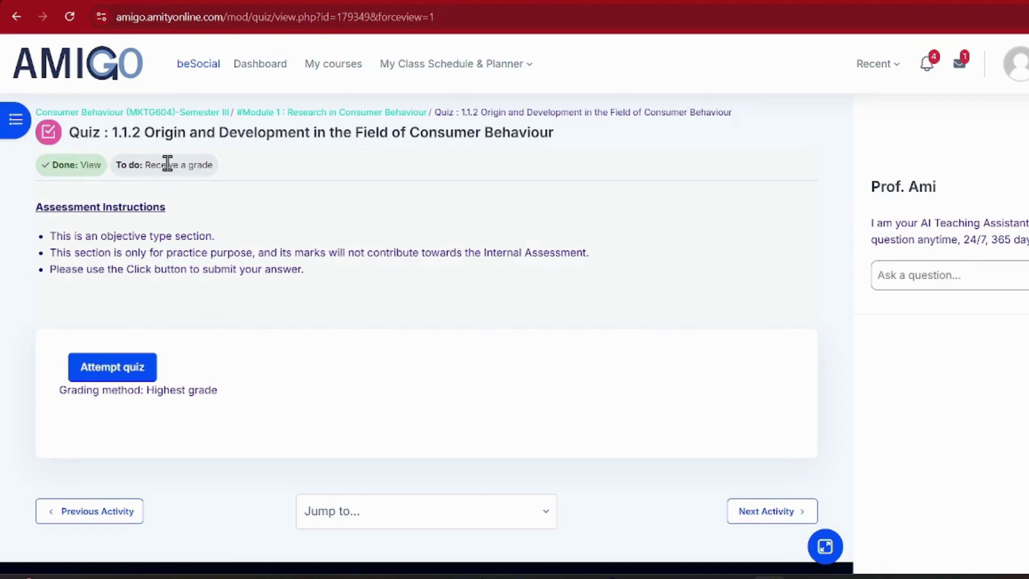
{"action": "triple_click", "coordinate": [167, 162]}
{"action": "left_click", "coordinate": [233, 201]}
{"action": "triple_click", "coordinate": [165, 161]}
{"action": "left_click", "coordinate": [225, 207]}
{"action": "double_click", "coordinate": [168, 163]}
{"action": "triple_click", "coordinate": [167, 163]}
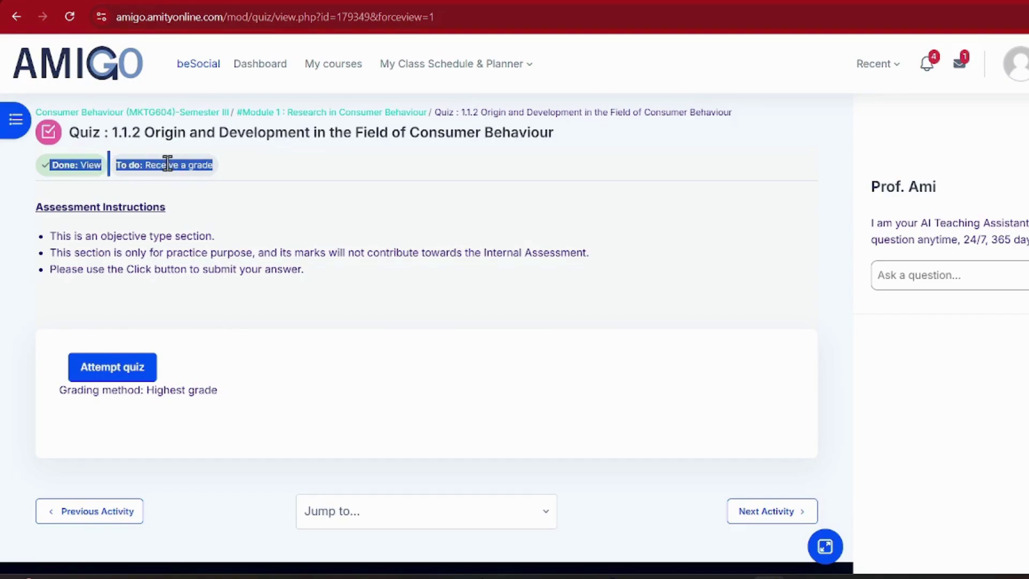
{"action": "left_click", "coordinate": [232, 201]}
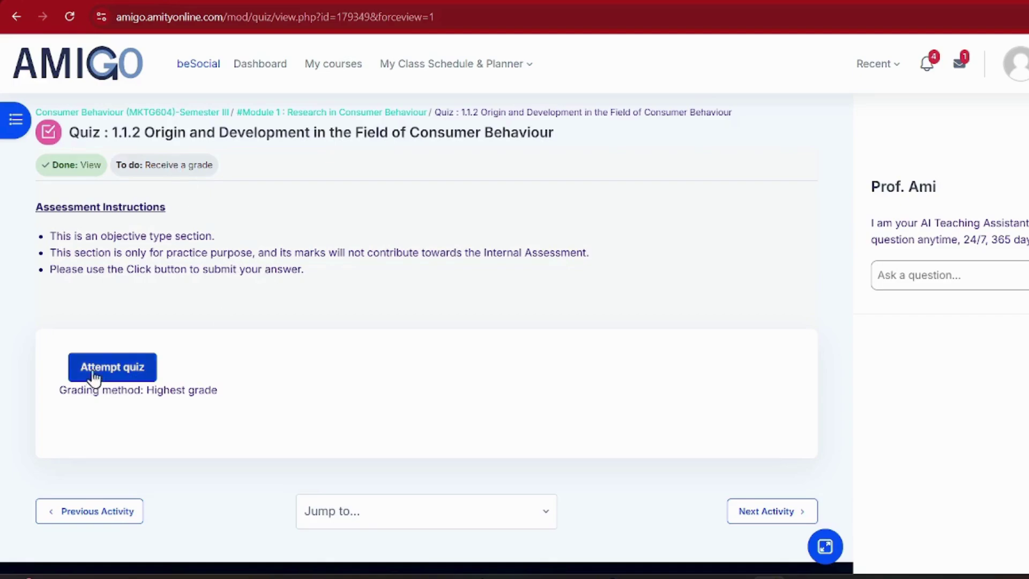
Start an attempt at Quiz : 1.1.2 and answer question 1 with Abstract.
{"action": "left_click", "coordinate": [114, 367]}
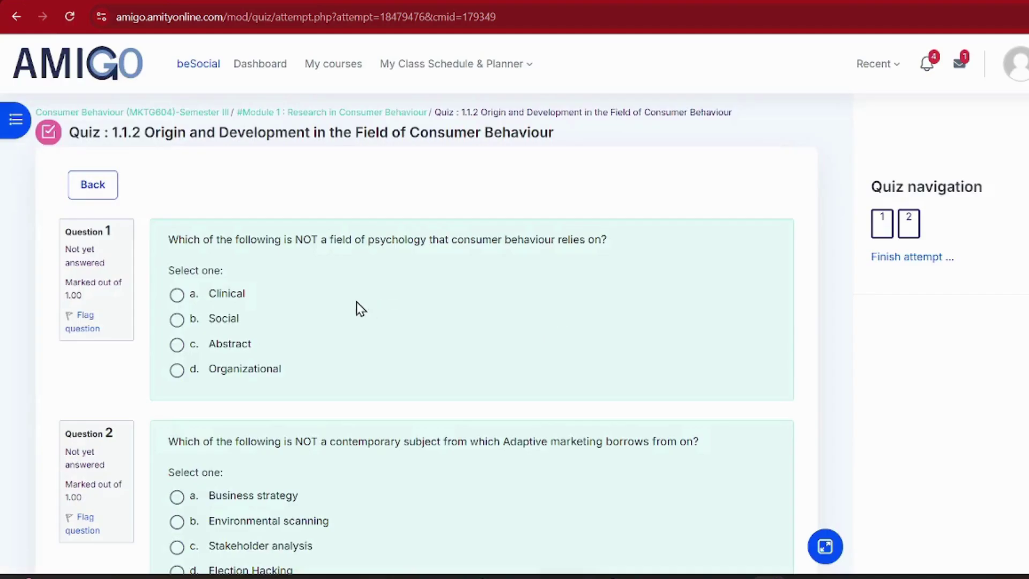
{"action": "scroll", "coordinate": [355, 302], "scroll_direction": "down", "scroll_amount": 1}
{"action": "left_click_drag", "start_coordinate": [168, 220], "coordinate": [315, 369]}
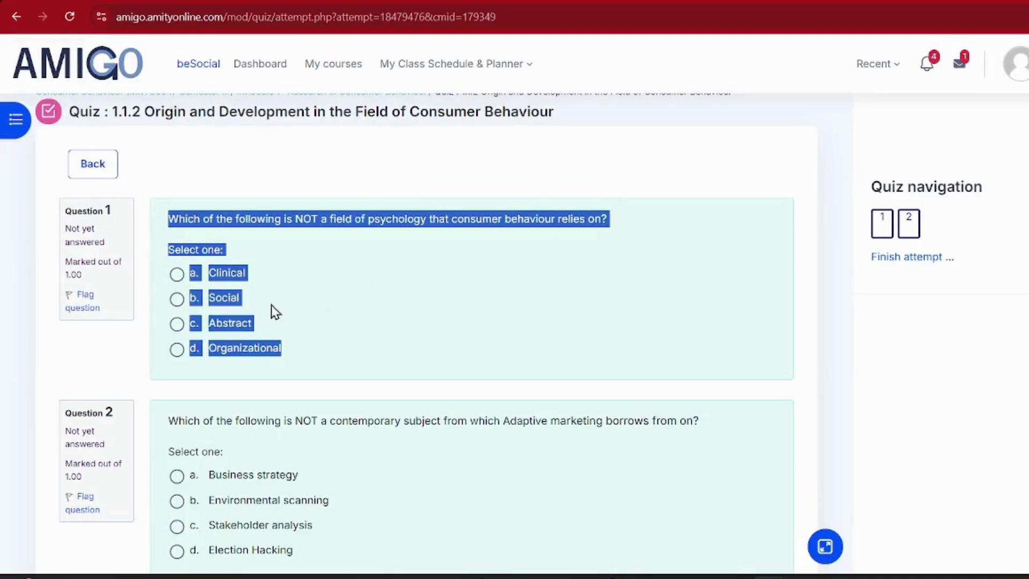
{"action": "left_click", "coordinate": [177, 324]}
{"action": "left_click", "coordinate": [454, 415]}
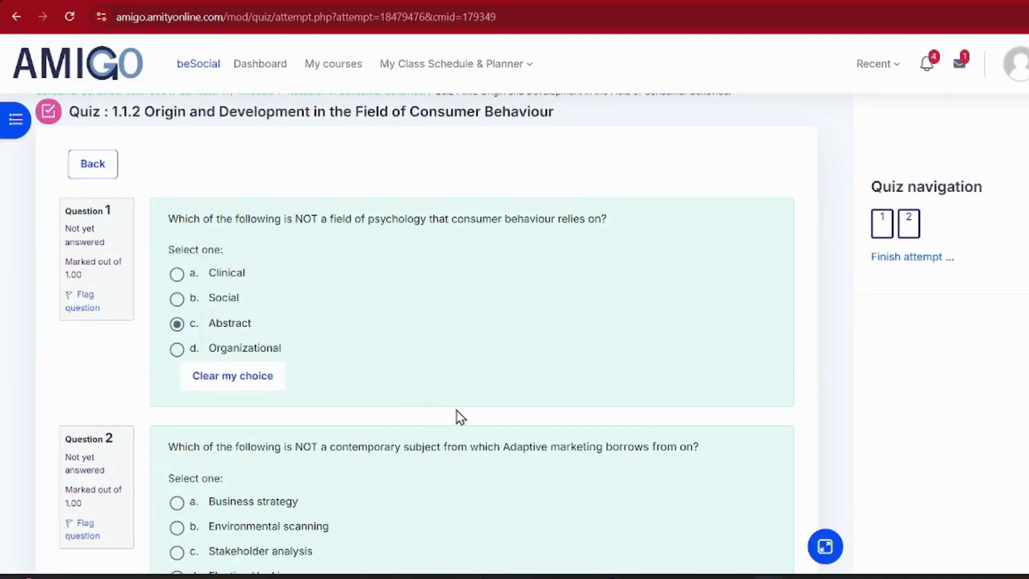
Answer question 2 of Quiz : 1.1.2 with Election Hacking and try to submit all answers.
{"action": "scroll", "coordinate": [455, 416], "scroll_direction": "down", "scroll_amount": 4}
{"action": "left_click_drag", "start_coordinate": [165, 217], "coordinate": [334, 387]}
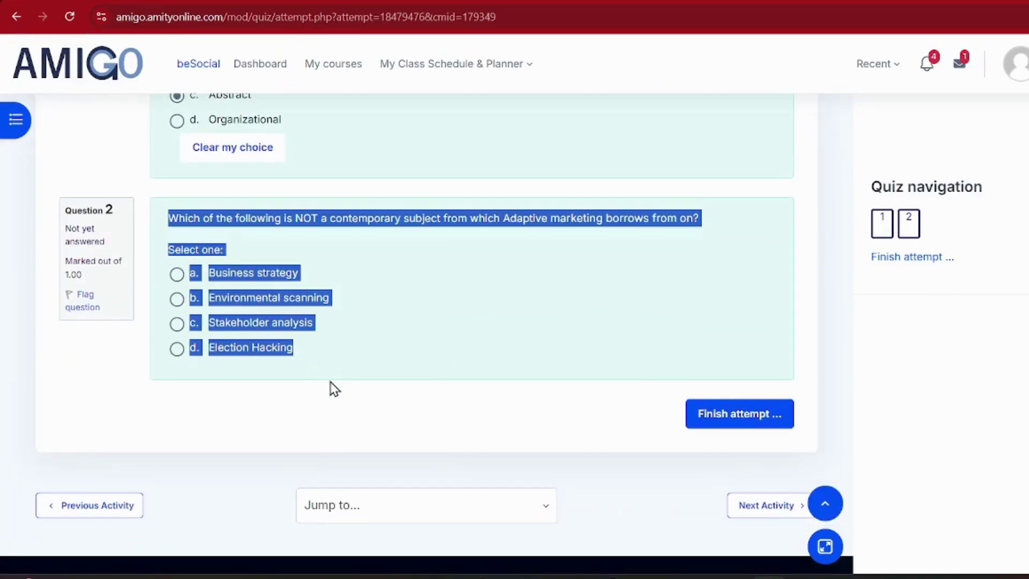
{"action": "left_click", "coordinate": [177, 349]}
{"action": "left_click", "coordinate": [757, 448]}
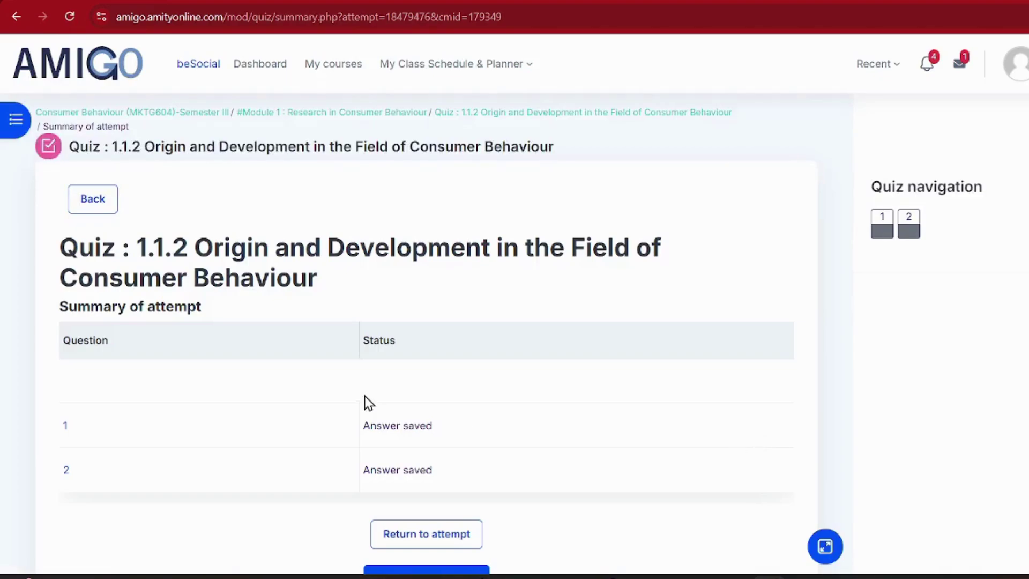
{"action": "scroll", "coordinate": [364, 396], "scroll_direction": "down", "scroll_amount": 2}
{"action": "left_click", "coordinate": [459, 474]}
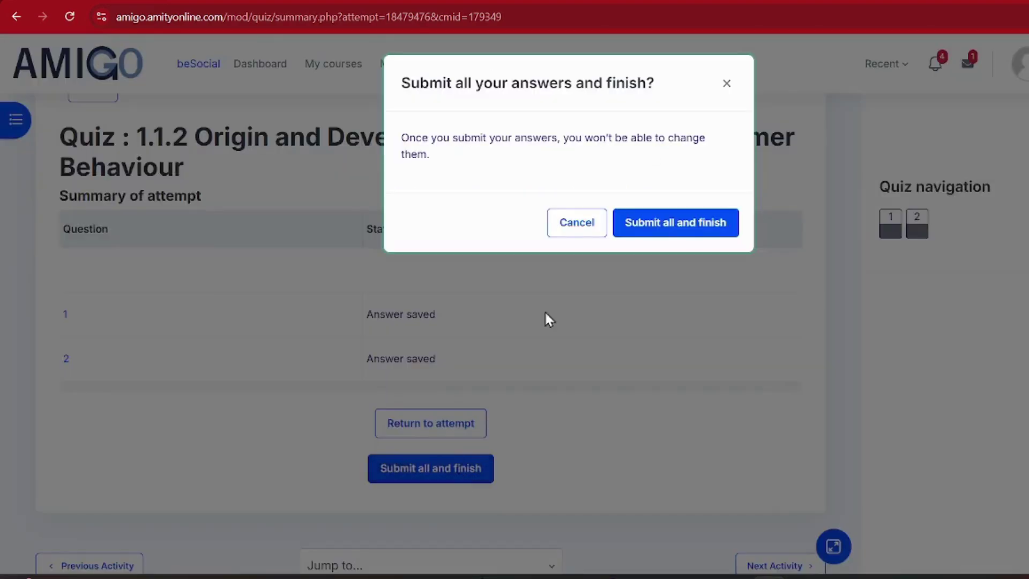
{"action": "left_click", "coordinate": [695, 217]}
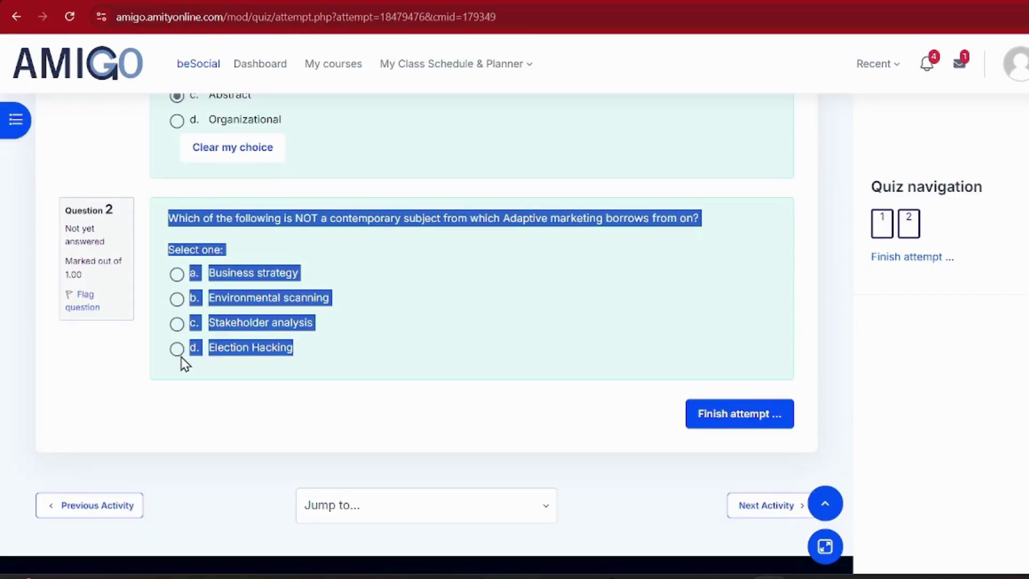
Choose Election Hacking for question 2 again, finish the Quiz : 1.1.2 attempt and submit all answers.
{"action": "left_click", "coordinate": [178, 349]}
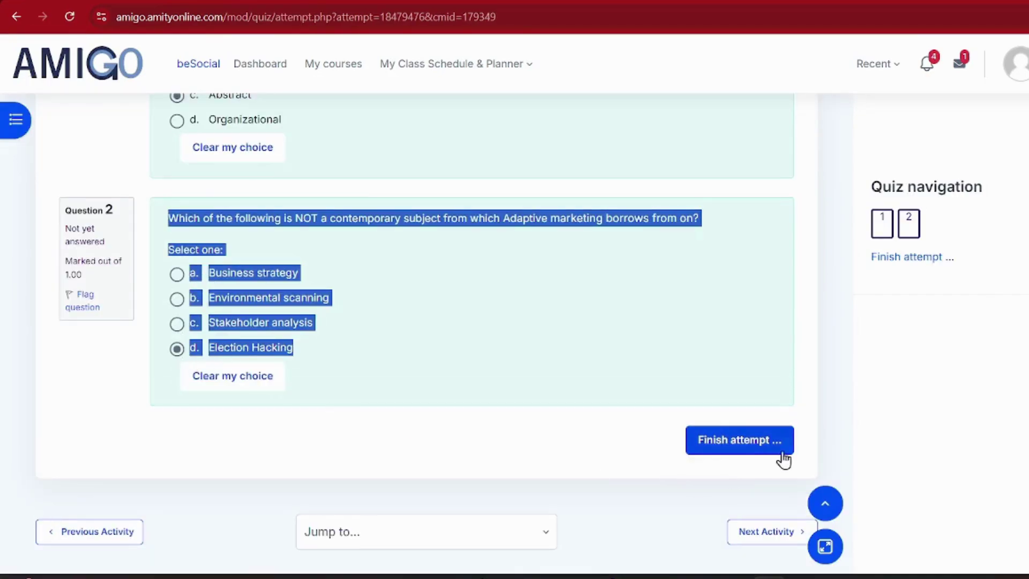
{"action": "left_click", "coordinate": [756, 449]}
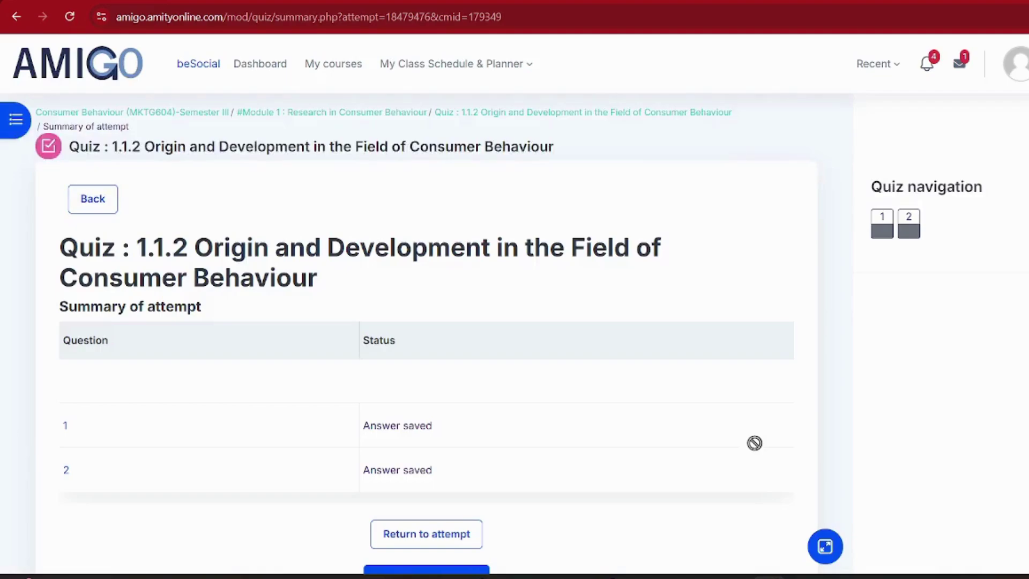
{"action": "scroll", "coordinate": [365, 396], "scroll_direction": "down", "scroll_amount": 2}
{"action": "left_click", "coordinate": [458, 472]}
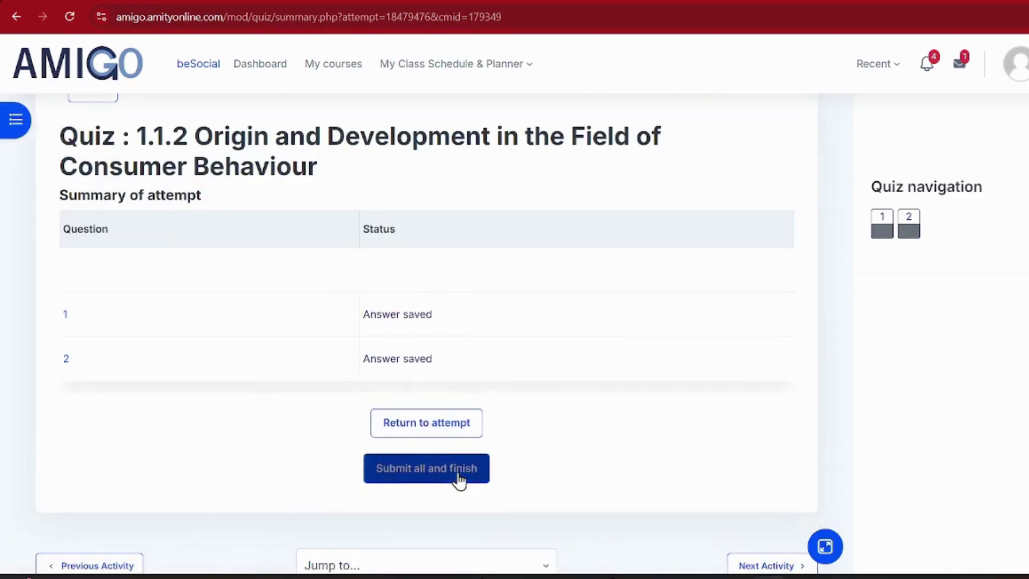
{"action": "left_click", "coordinate": [632, 225]}
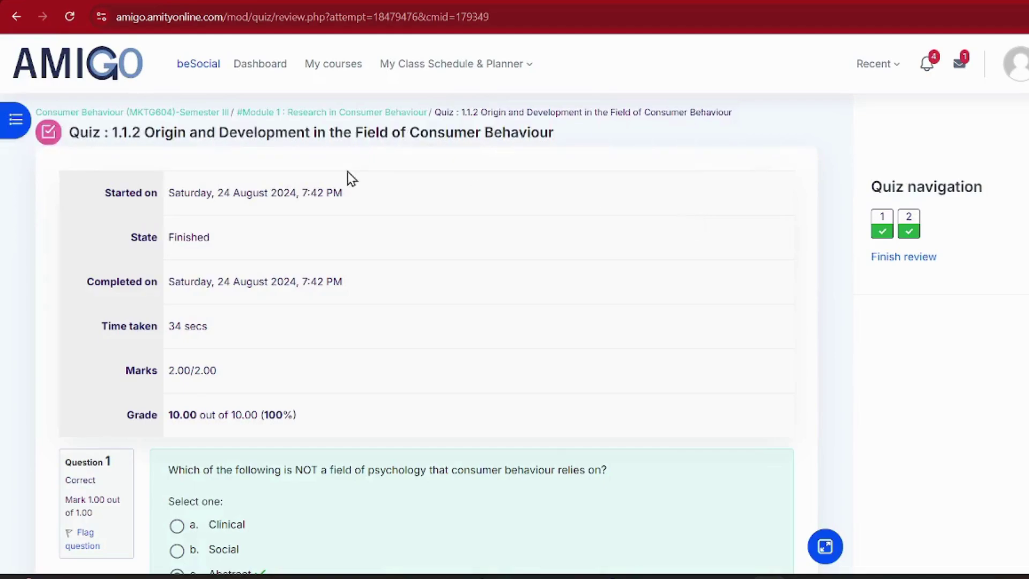
Move past lecture 1.1.3 Disciplines involved in the Study of Consumer Behaviour and open its quiz.
{"action": "scroll", "coordinate": [455, 413], "scroll_direction": "down", "scroll_amount": 12}
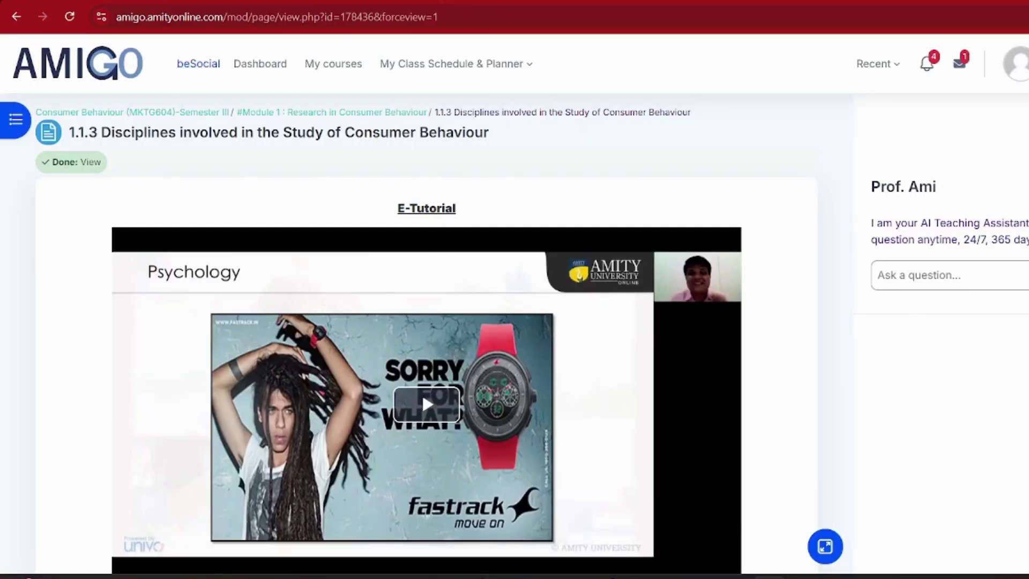
{"action": "scroll", "coordinate": [421, 390], "scroll_direction": "down", "scroll_amount": 15}
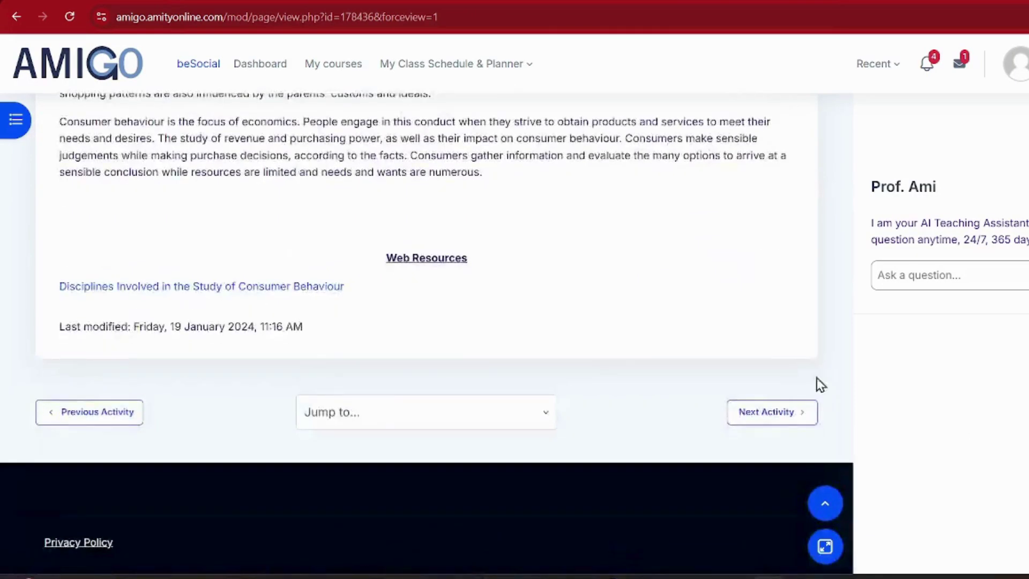
{"action": "left_click", "coordinate": [788, 427]}
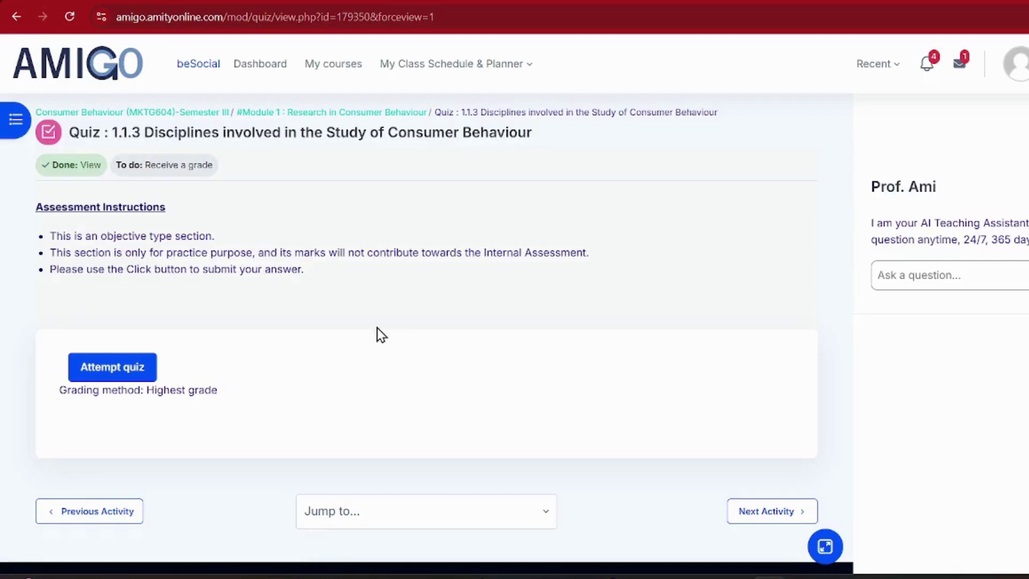
Start an attempt at Quiz : 1.1.3, answering question 2 with Perception and question 1 with Biology.
{"action": "left_click", "coordinate": [124, 374]}
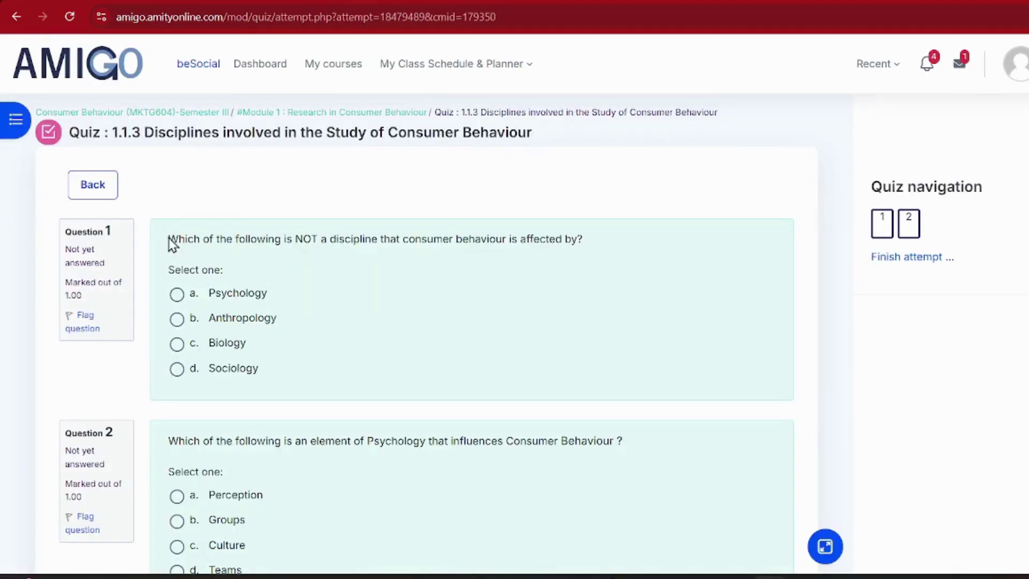
{"action": "left_click_drag", "start_coordinate": [168, 240], "coordinate": [367, 272]}
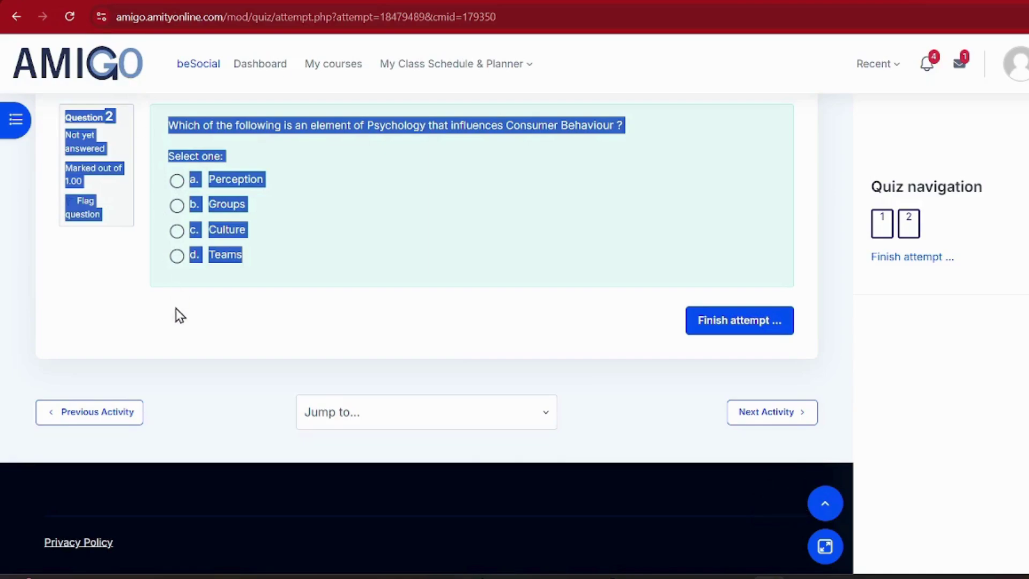
{"action": "left_click", "coordinate": [178, 181]}
{"action": "left_click", "coordinate": [220, 346]}
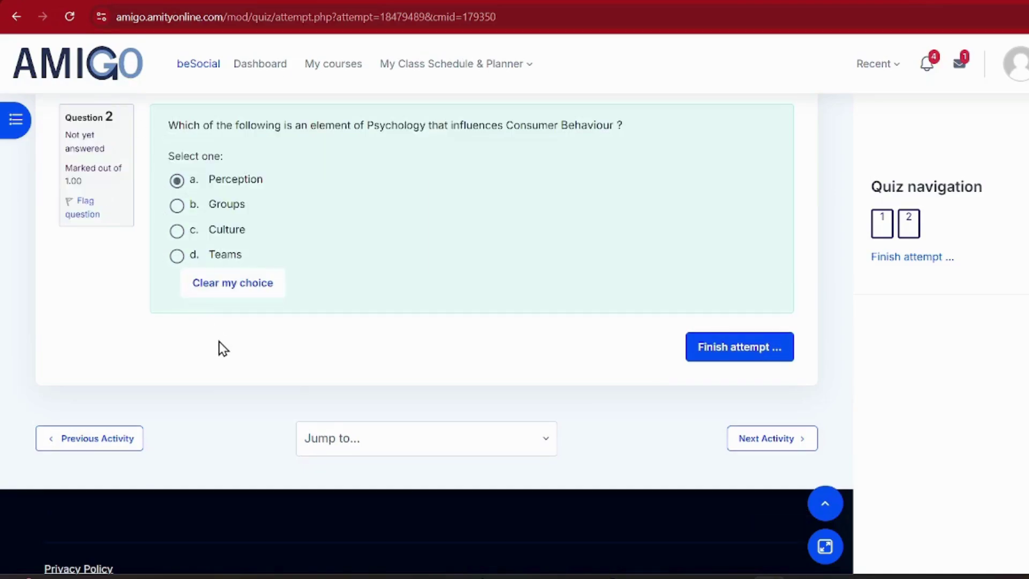
{"action": "scroll", "coordinate": [218, 343], "scroll_direction": "up", "scroll_amount": 6}
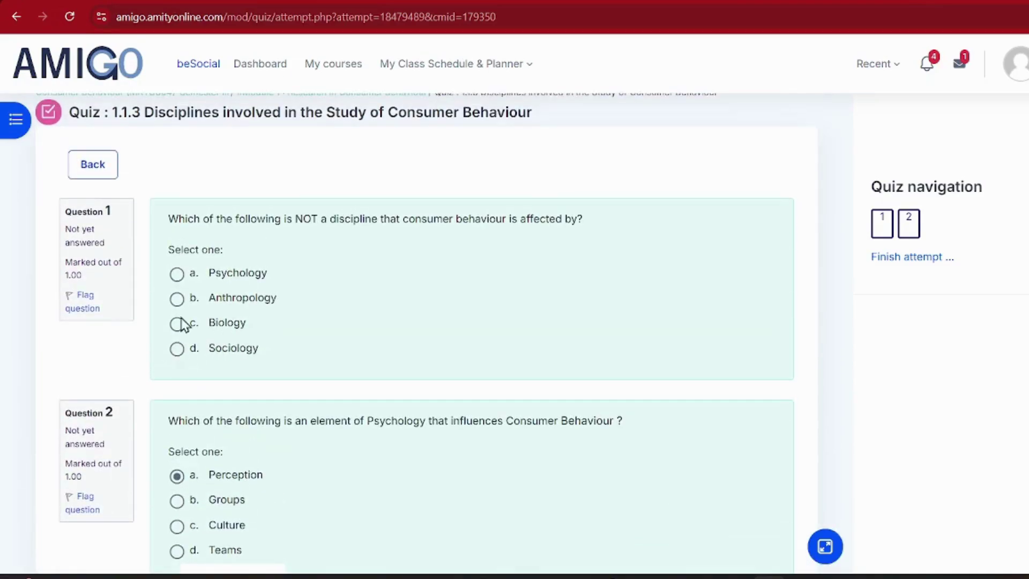
{"action": "left_click", "coordinate": [177, 324]}
Finish the Quiz : 1.1.3 attempt and submit all answers.
{"action": "scroll", "coordinate": [539, 425], "scroll_direction": "down", "scroll_amount": 6}
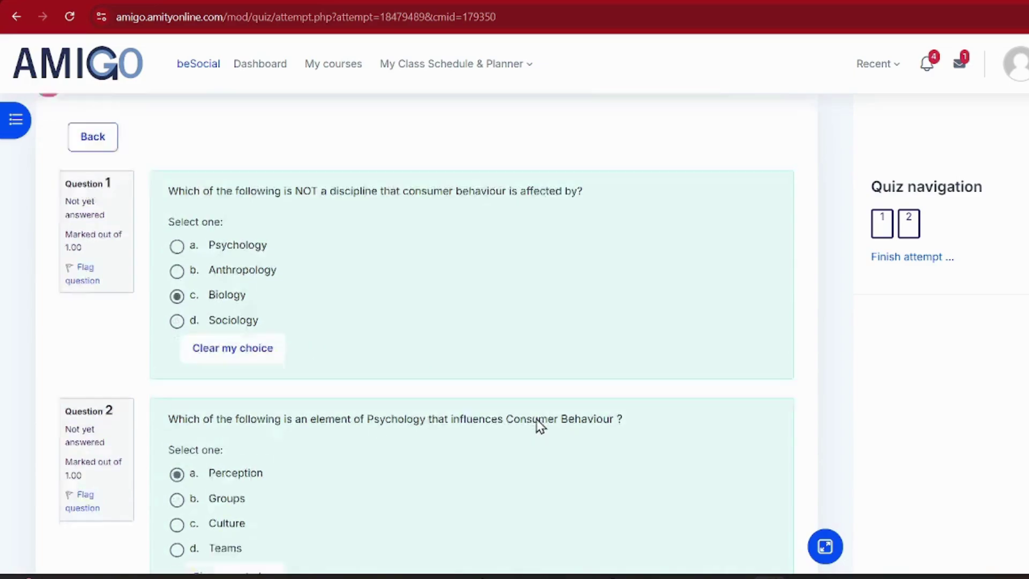
{"action": "left_click", "coordinate": [763, 320]}
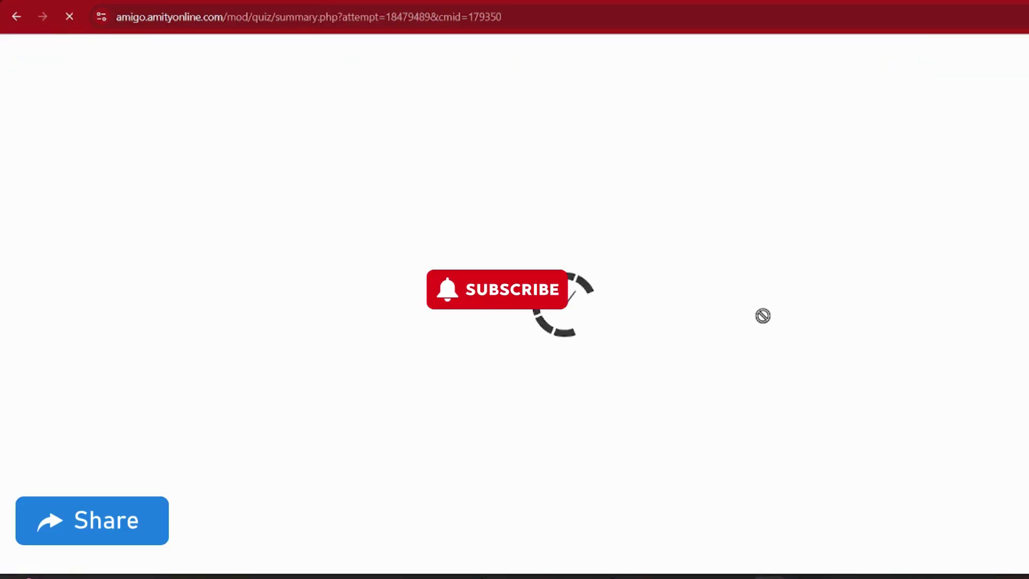
{"action": "scroll", "coordinate": [500, 306], "scroll_direction": "down", "scroll_amount": 5}
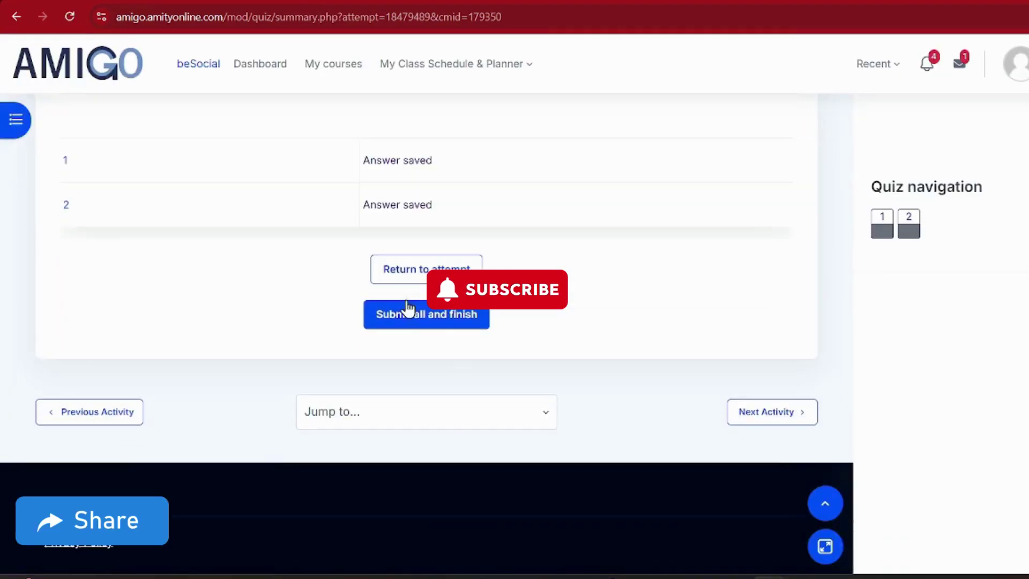
{"action": "left_click", "coordinate": [448, 334]}
{"action": "left_click", "coordinate": [690, 230]}
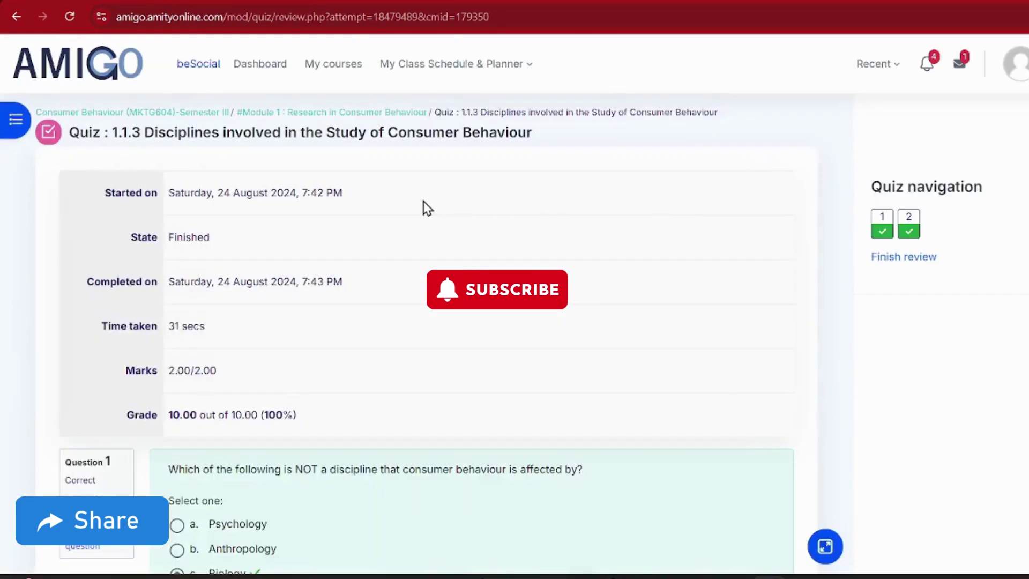
Leave the Quiz : 1.1.3 review, go through lecture 1.1.4 Consumer Behaviour Roles and open its quiz.
{"action": "scroll", "coordinate": [426, 208], "scroll_direction": "down", "scroll_amount": 10}
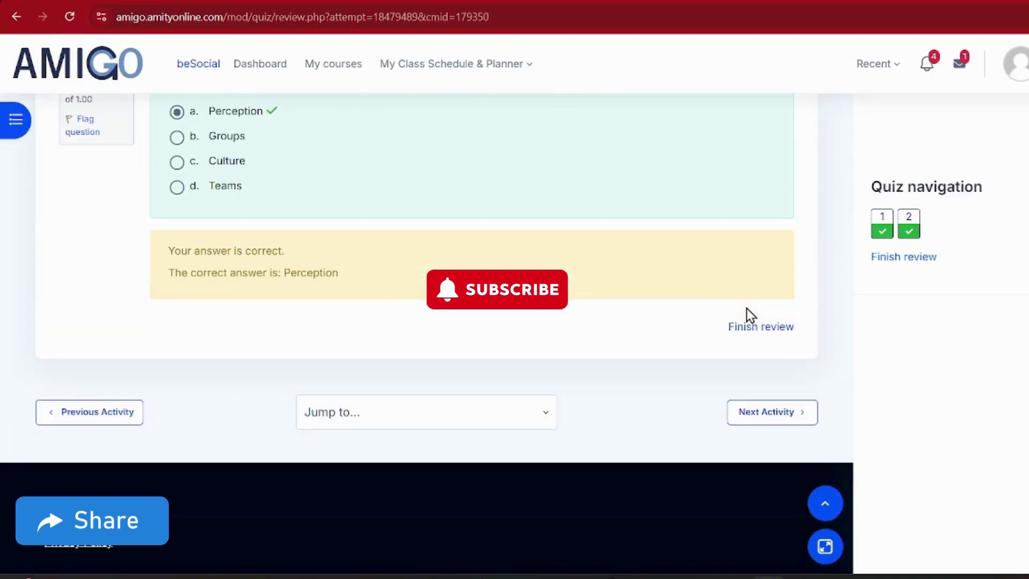
{"action": "left_click", "coordinate": [790, 419]}
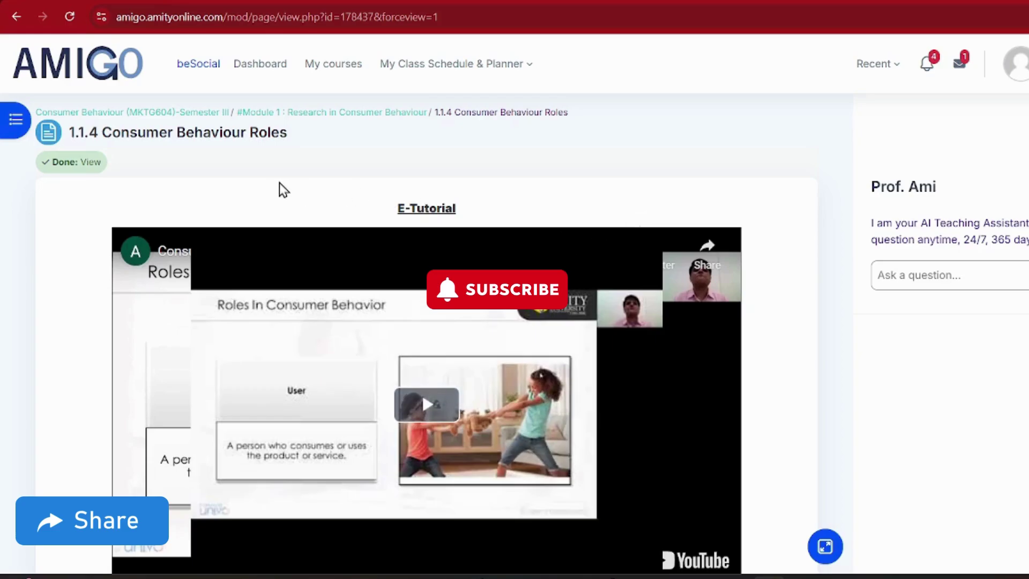
{"action": "scroll", "coordinate": [624, 201], "scroll_direction": "down", "scroll_amount": 1}
{"action": "scroll", "coordinate": [625, 201], "scroll_direction": "down", "scroll_amount": 20}
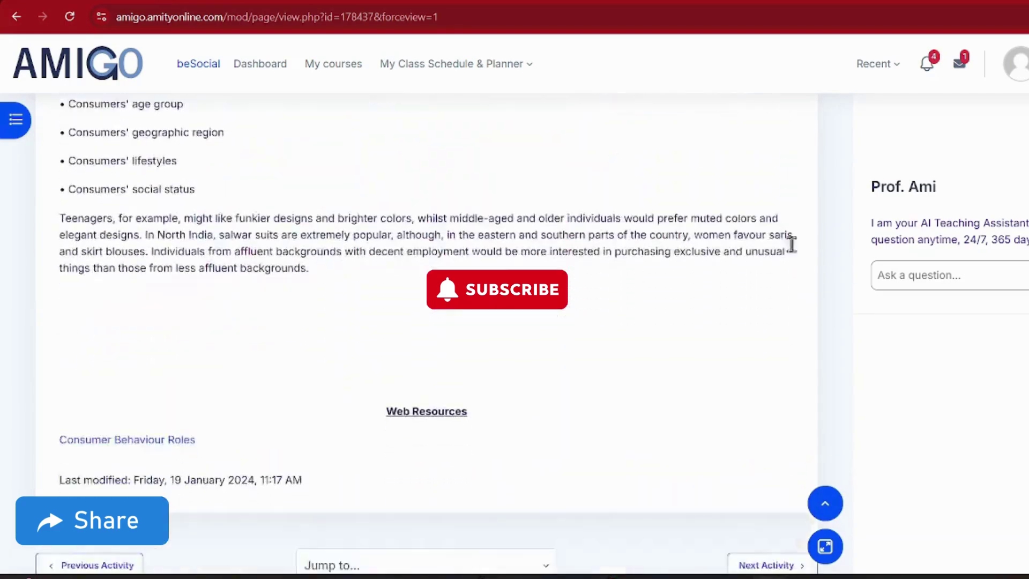
{"action": "scroll", "coordinate": [427, 321], "scroll_direction": "up", "scroll_amount": 15}
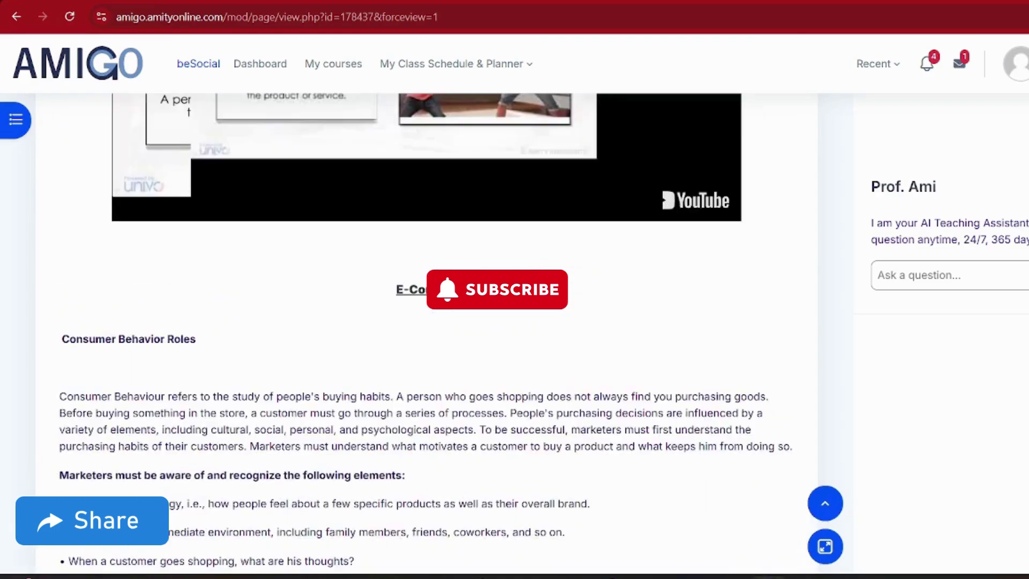
{"action": "scroll", "coordinate": [563, 333], "scroll_direction": "down", "scroll_amount": 15}
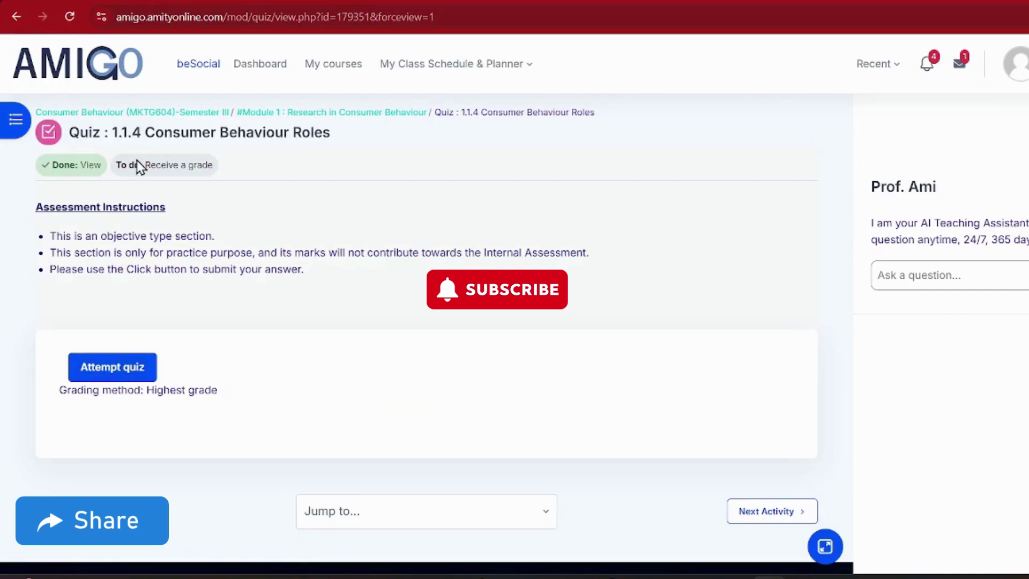
Start an attempt at Quiz : 1.1.4 Consumer Behaviour Roles and bring its questions into view.
{"action": "triple_click", "coordinate": [162, 167]}
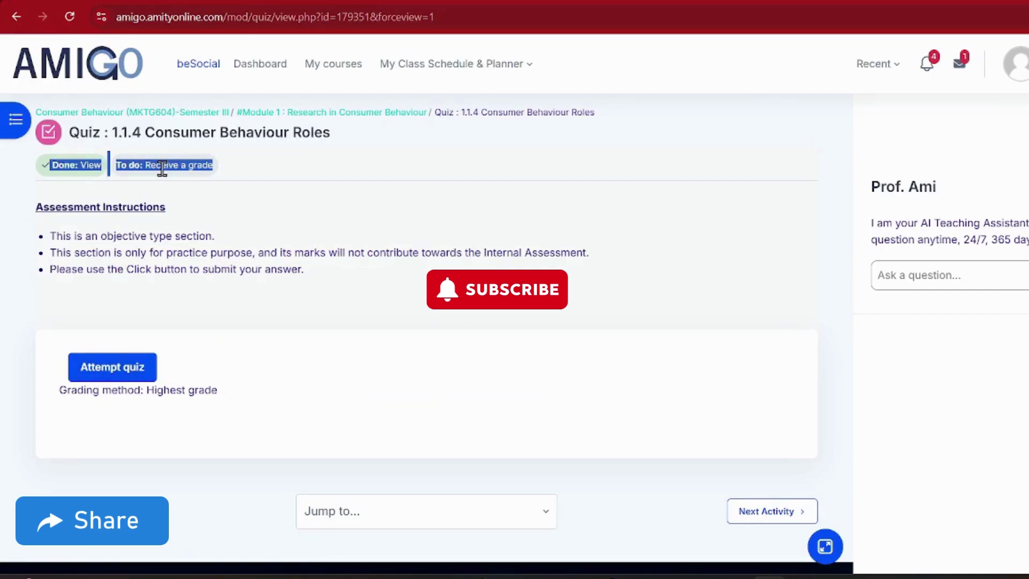
{"action": "left_click", "coordinate": [131, 369]}
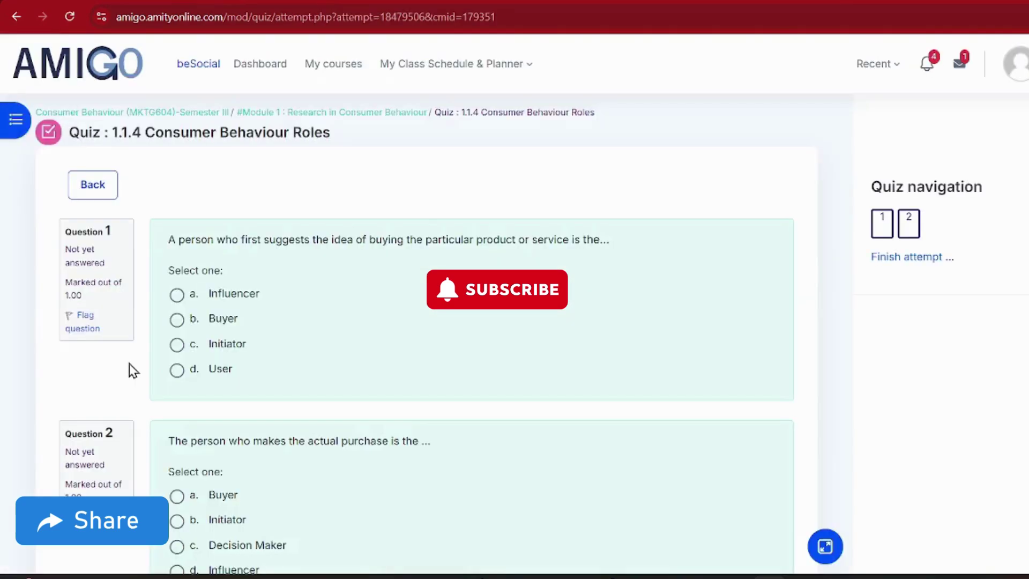
{"action": "scroll", "coordinate": [184, 268], "scroll_direction": "down", "scroll_amount": 2}
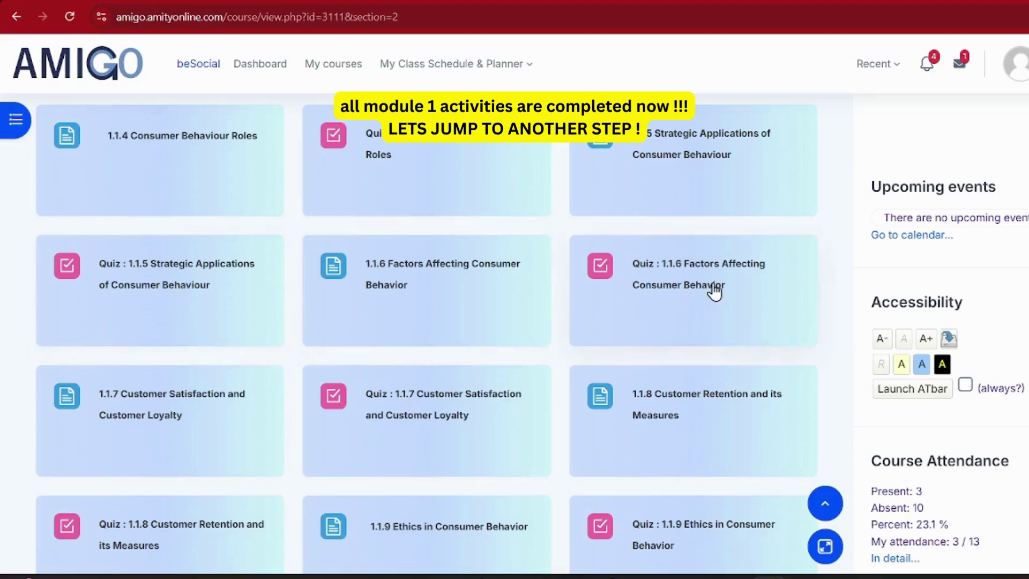
Look through the Module 1 activity list, from the 1.1 and 1.2 lectures and quizzes to the case study and Assessment section.
{"action": "scroll", "coordinate": [714, 292], "scroll_direction": "down", "scroll_amount": 3}
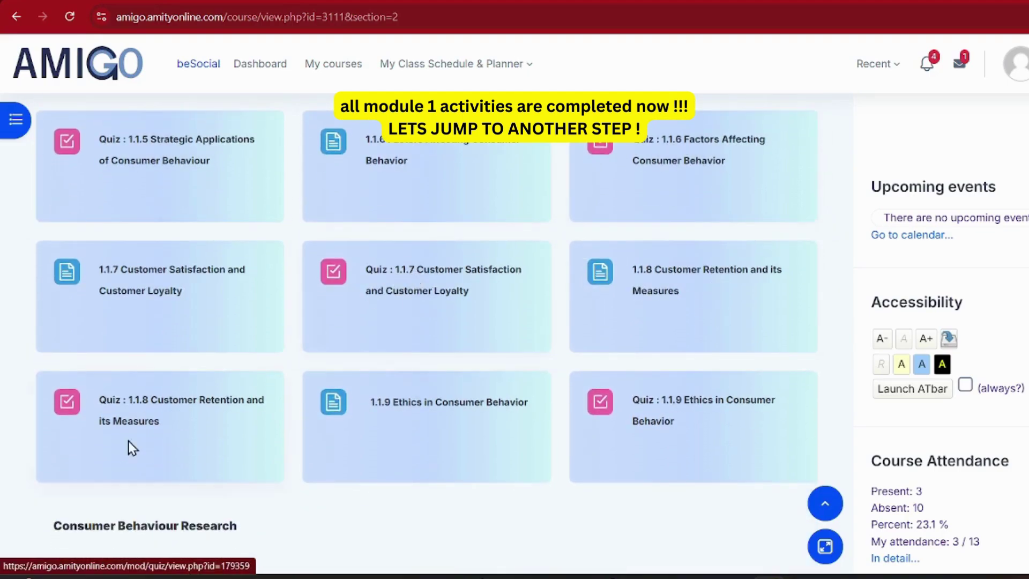
{"action": "scroll", "coordinate": [655, 427], "scroll_direction": "down", "scroll_amount": 7}
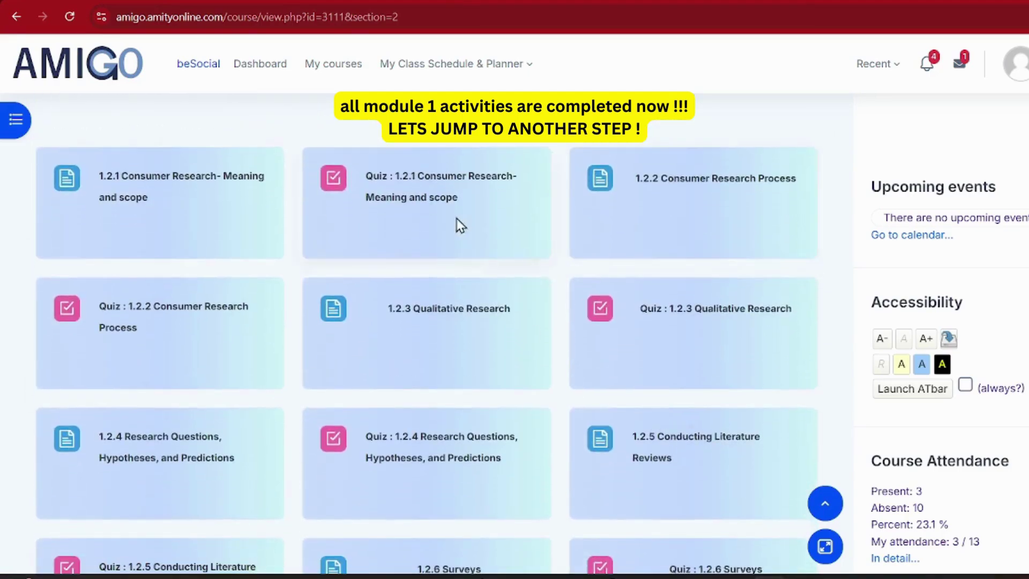
{"action": "scroll", "coordinate": [747, 385], "scroll_direction": "down", "scroll_amount": 15}
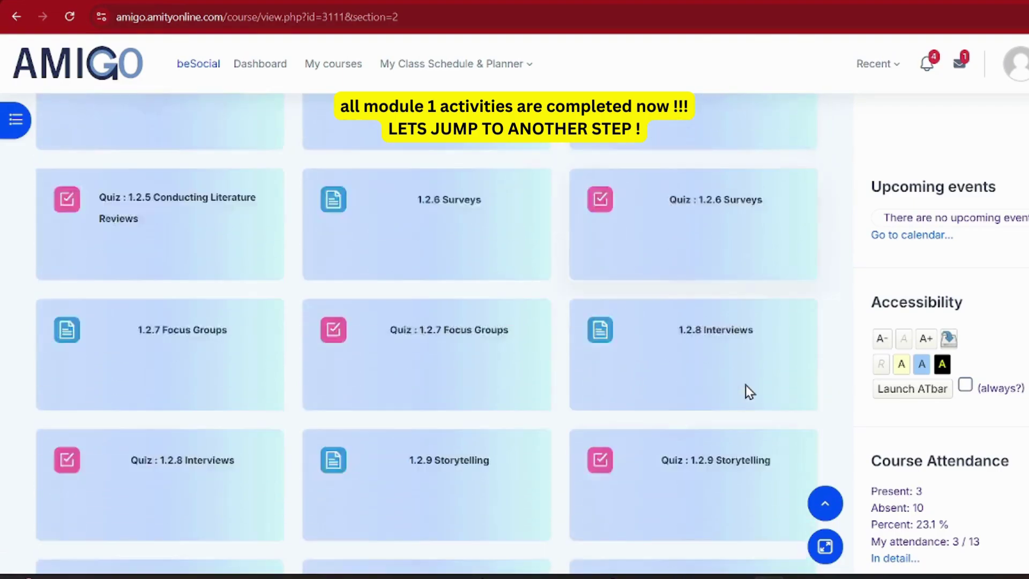
{"action": "scroll", "coordinate": [745, 384], "scroll_direction": "down", "scroll_amount": 5}
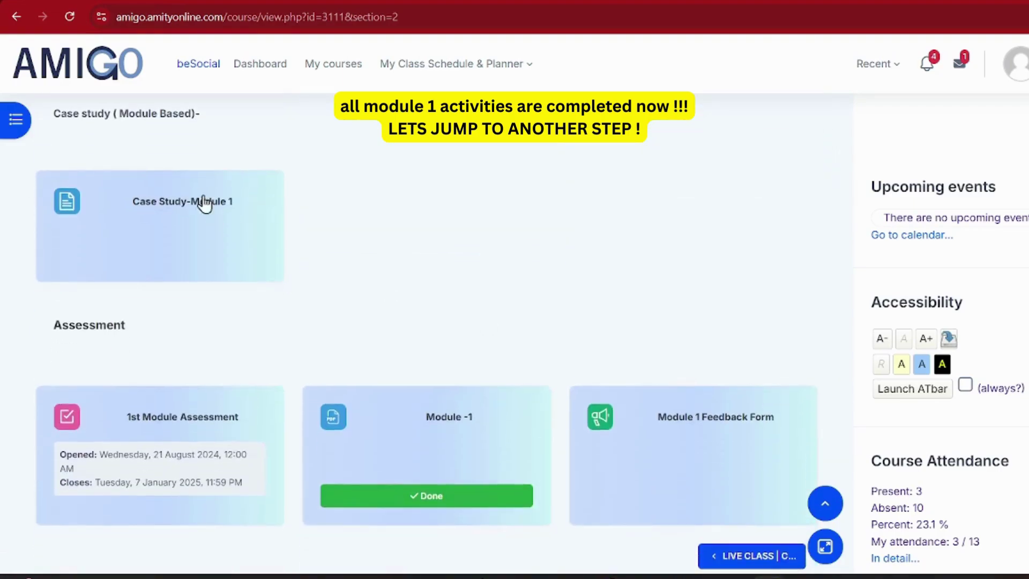
{"action": "triple_click", "coordinate": [179, 453]}
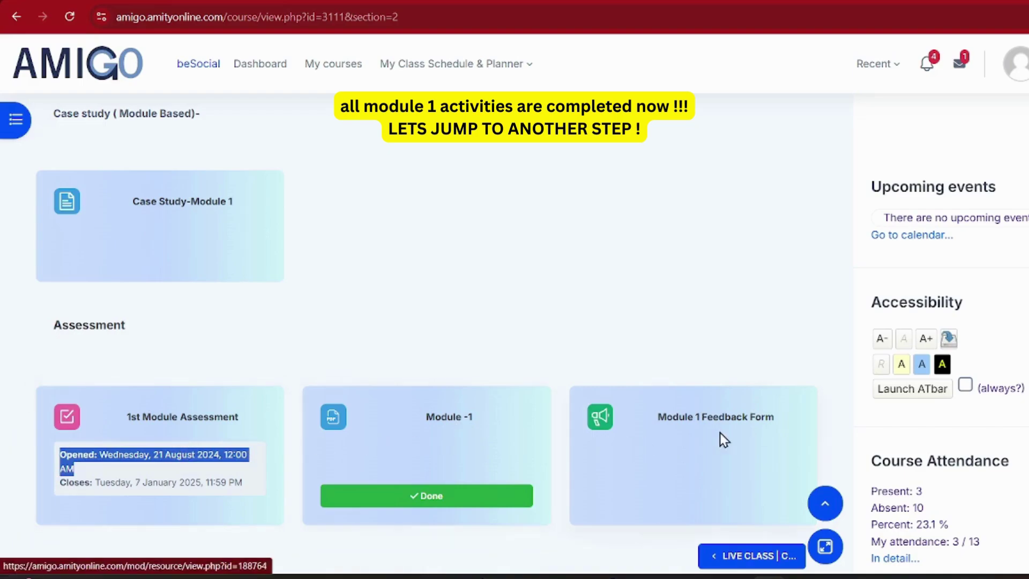
{"action": "scroll", "coordinate": [716, 432], "scroll_direction": "down", "scroll_amount": 5}
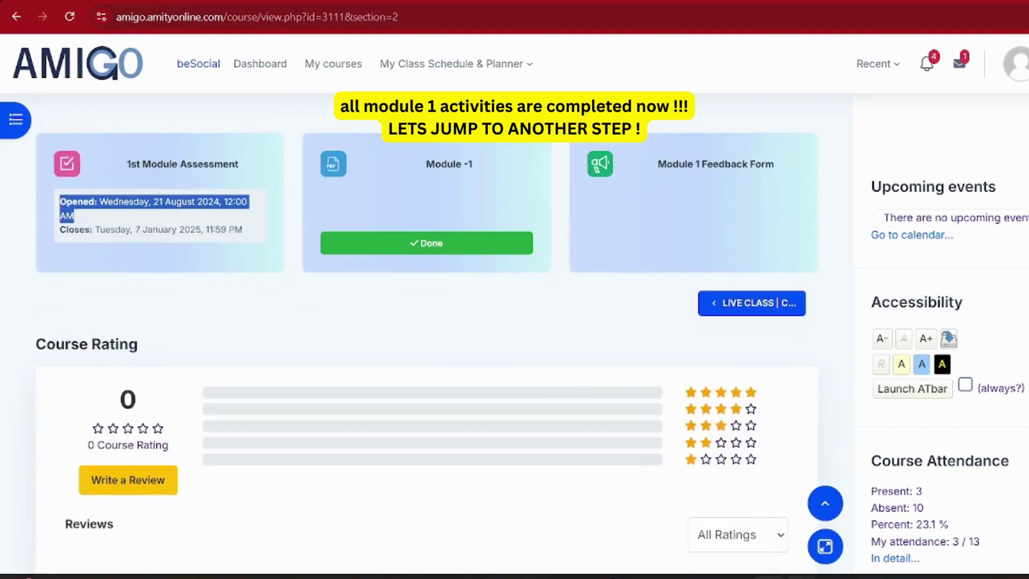
Open the Module -1.pdf file from the Module -1 resource page.
{"action": "key", "text": "alt+Tab"}
{"action": "left_click", "coordinate": [1002, 456]}
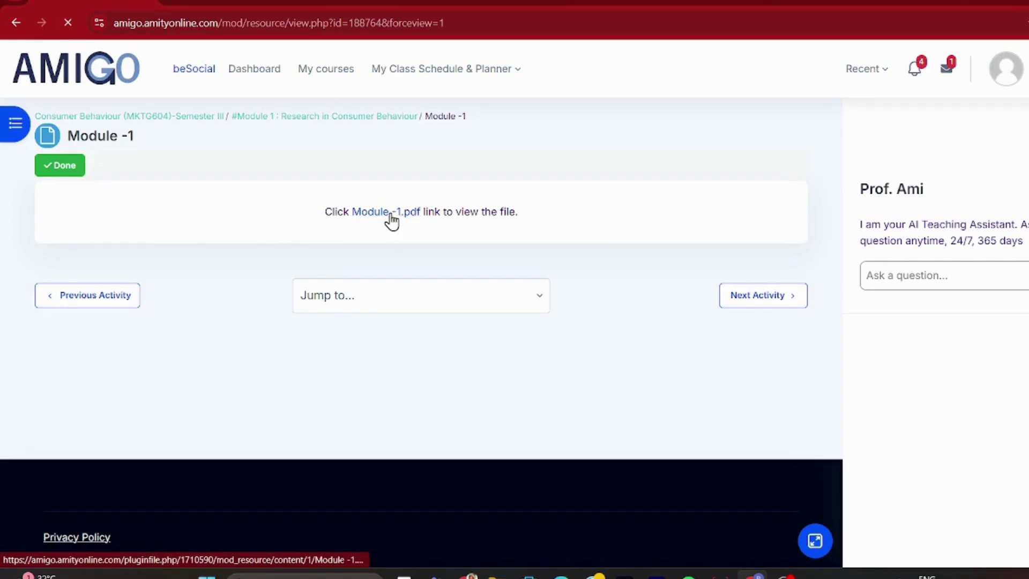
{"action": "left_click", "coordinate": [391, 214]}
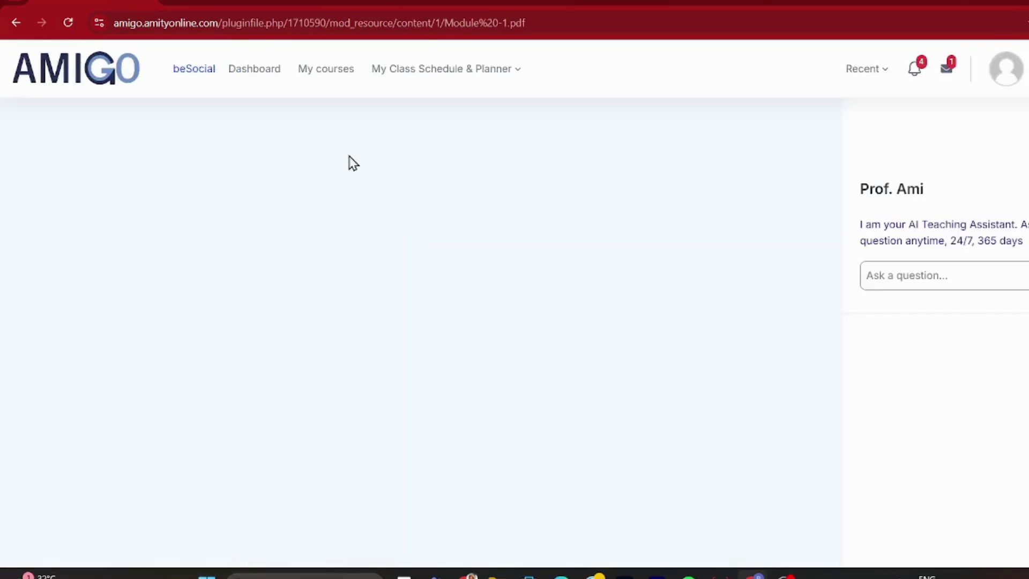
Go to the list of enrolled courses and open Consumer Behaviour (MKTG604)-Semester III.
{"action": "left_click", "coordinate": [316, 78]}
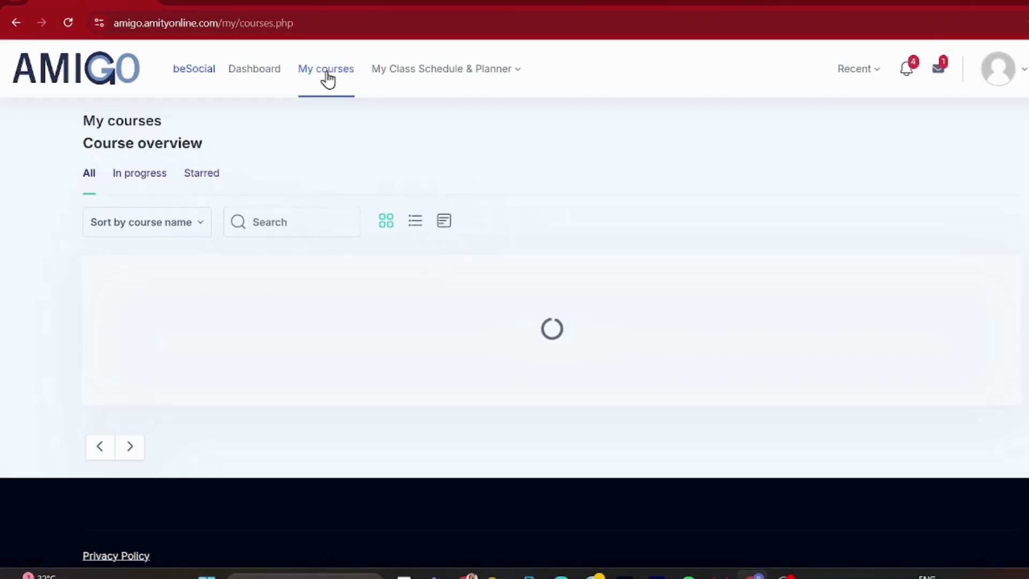
{"action": "scroll", "coordinate": [443, 352], "scroll_direction": "down", "scroll_amount": 3}
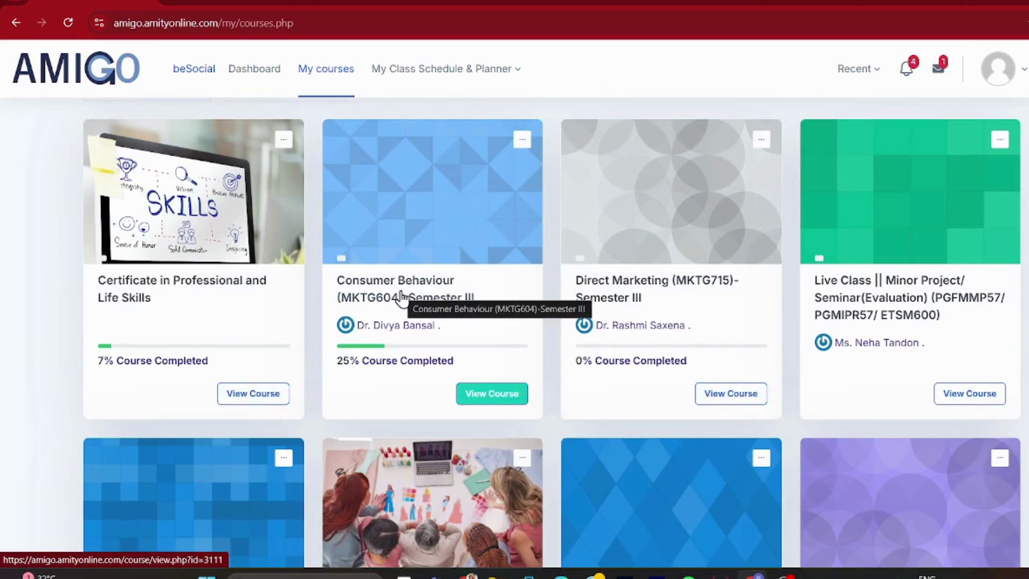
{"action": "scroll", "coordinate": [401, 297], "scroll_direction": "down", "scroll_amount": 5}
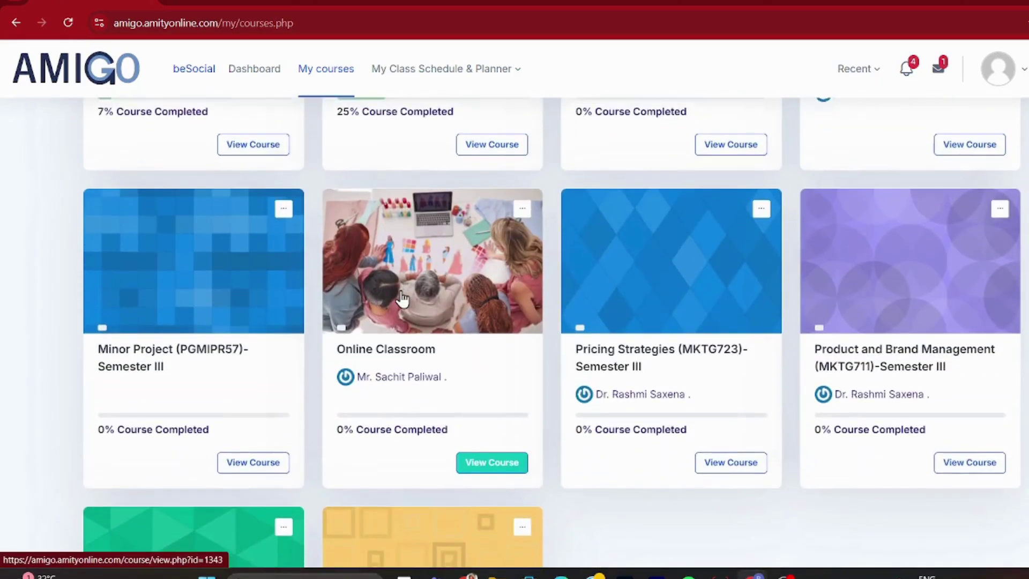
{"action": "scroll", "coordinate": [401, 296], "scroll_direction": "down", "scroll_amount": 1}
{"action": "scroll", "coordinate": [400, 296], "scroll_direction": "up", "scroll_amount": 6}
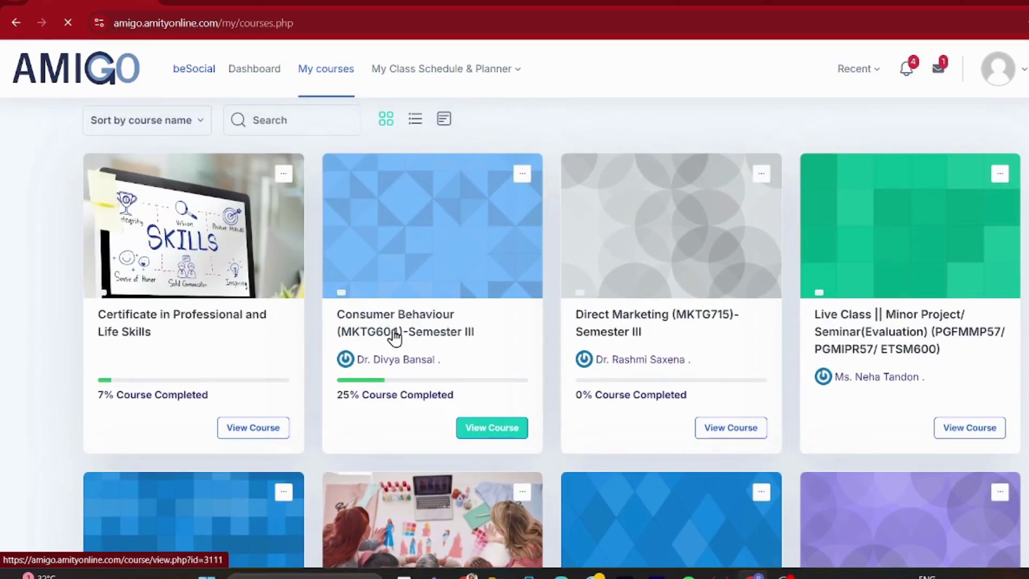
Examine the Consumer Behaviour course page, checking overall progress, the course objectives, and the completion and availability of each module.
{"action": "scroll", "coordinate": [478, 319], "scroll_direction": "down", "scroll_amount": 10}
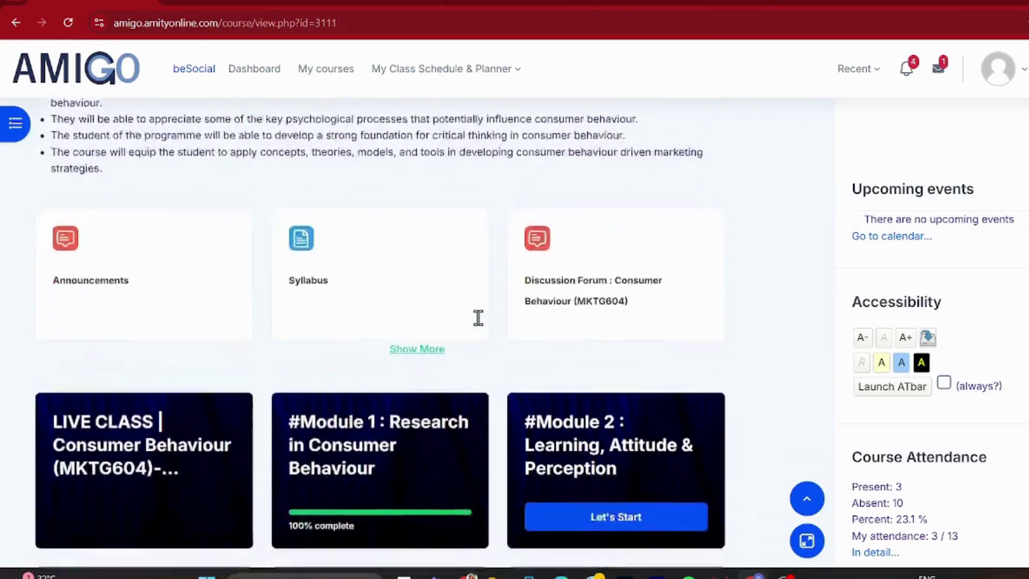
{"action": "scroll", "coordinate": [478, 318], "scroll_direction": "down", "scroll_amount": 4}
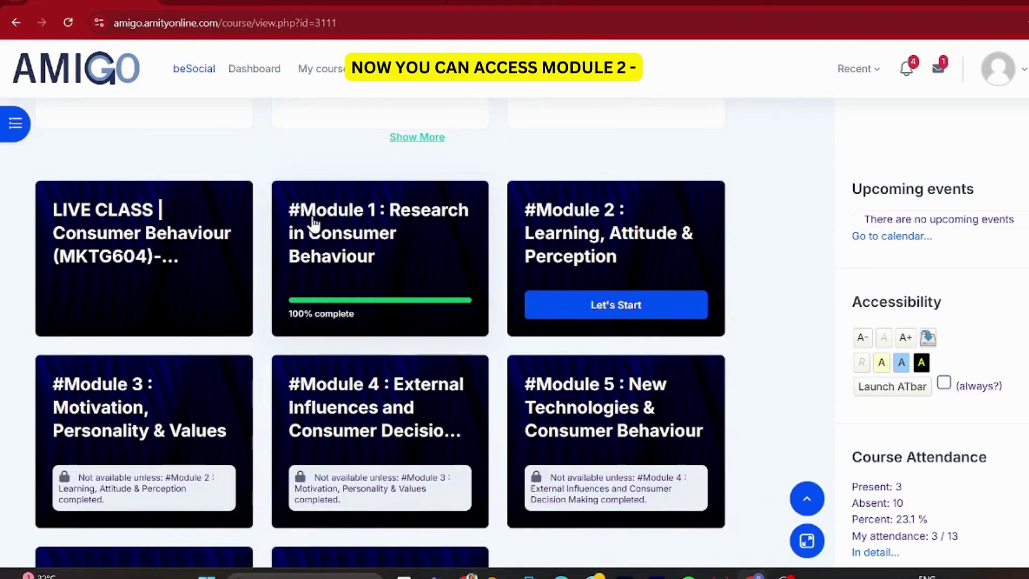
{"action": "scroll", "coordinate": [333, 226], "scroll_direction": "up", "scroll_amount": 5}
{"action": "scroll", "coordinate": [334, 225], "scroll_direction": "up", "scroll_amount": 8}
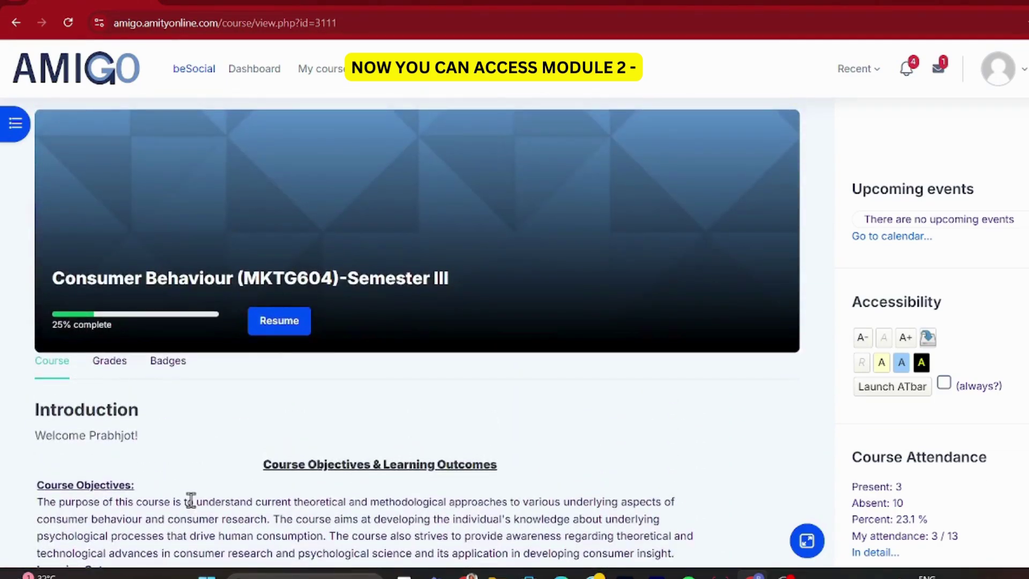
{"action": "scroll", "coordinate": [190, 500], "scroll_direction": "down", "scroll_amount": 4}
{"action": "triple_click", "coordinate": [321, 225]}
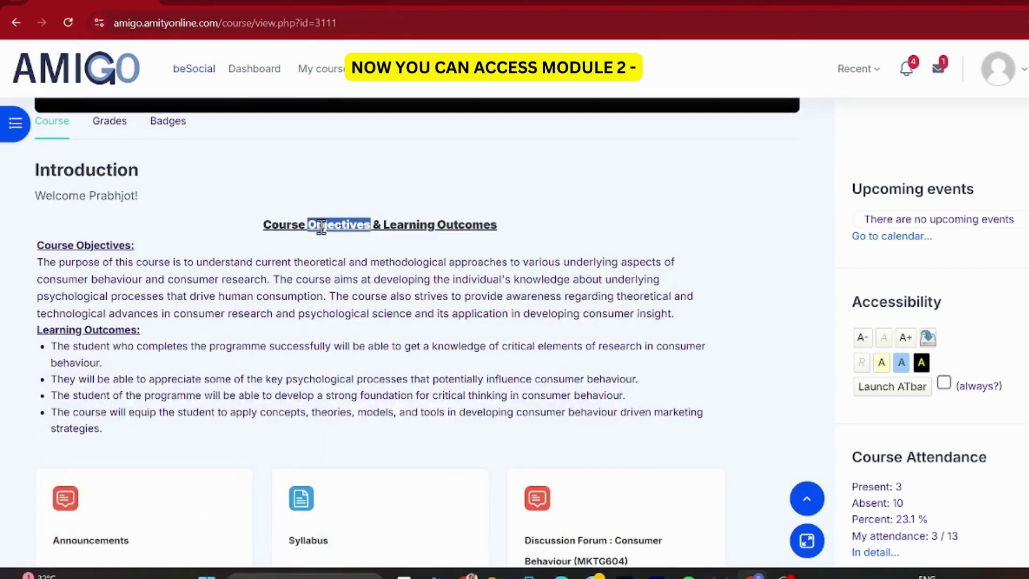
{"action": "left_click", "coordinate": [229, 244]}
{"action": "scroll", "coordinate": [230, 244], "scroll_direction": "down", "scroll_amount": 5}
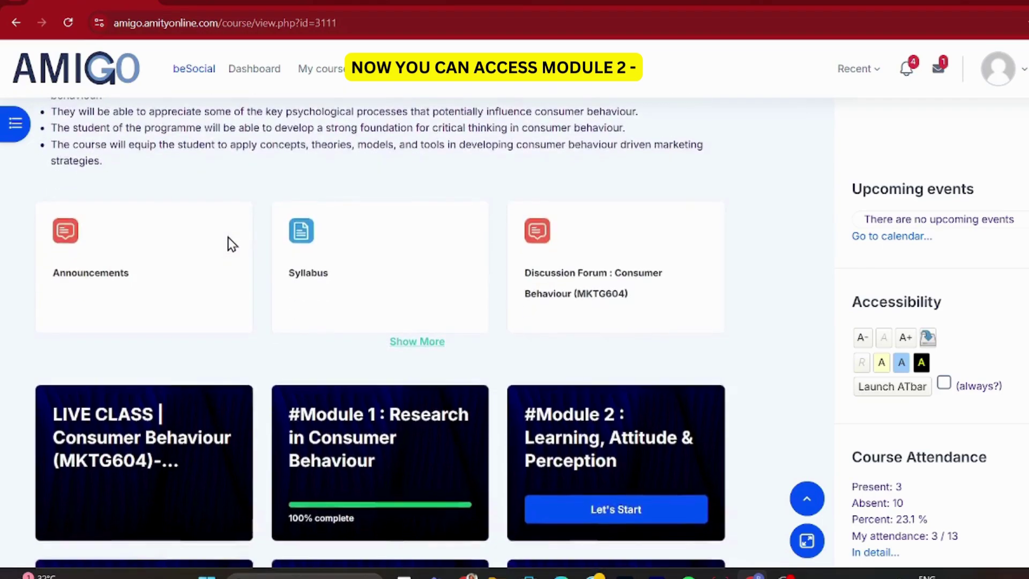
{"action": "scroll", "coordinate": [410, 316], "scroll_direction": "up", "scroll_amount": 10}
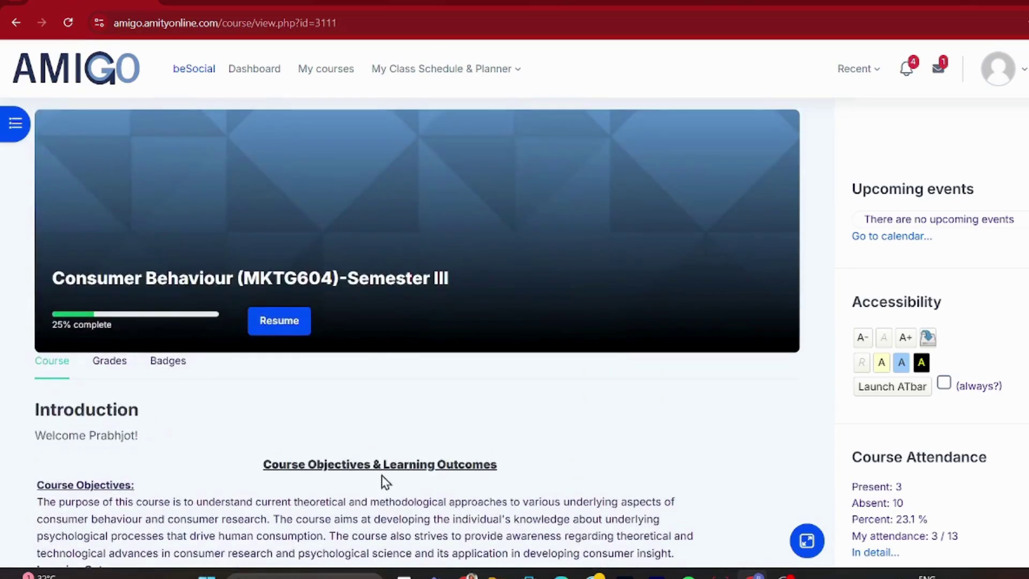
{"action": "scroll", "coordinate": [99, 310], "scroll_direction": "down", "scroll_amount": 8}
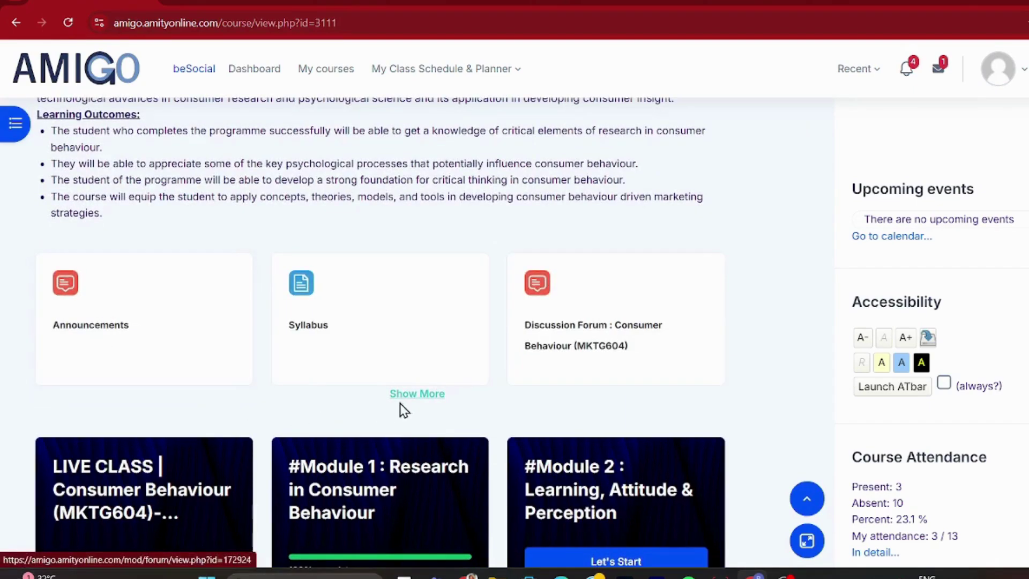
{"action": "scroll", "coordinate": [432, 402], "scroll_direction": "down", "scroll_amount": 6}
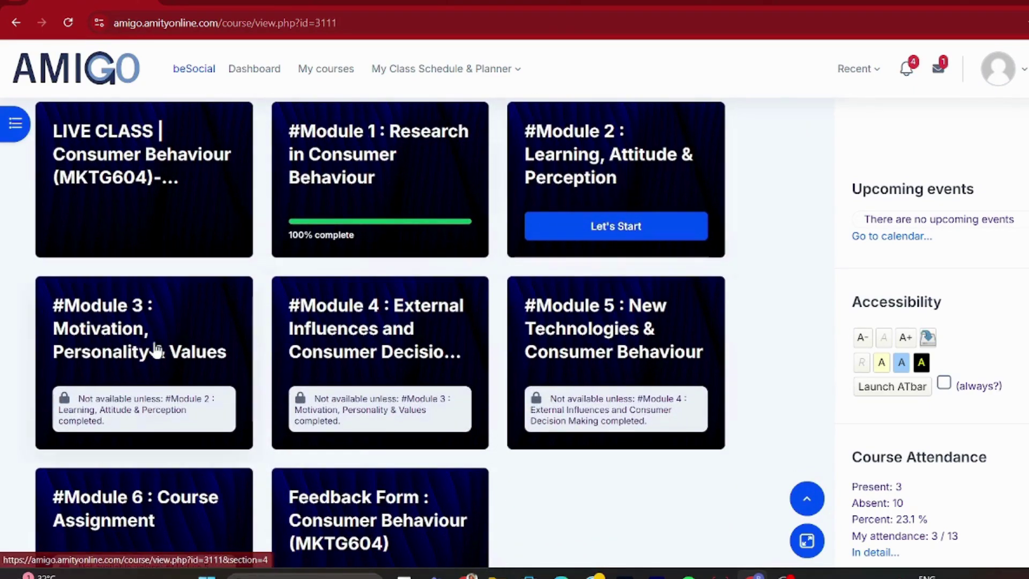
{"action": "scroll", "coordinate": [589, 384], "scroll_direction": "down", "scroll_amount": 2}
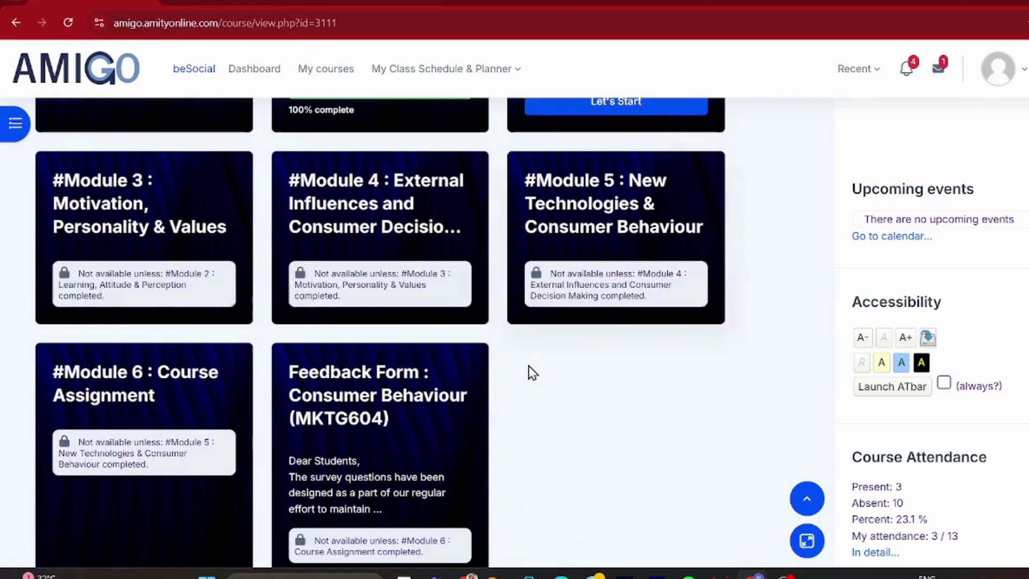
Start Module 2 : Learning, Attitude & Perception and open its first lecture, 2.1.1 Behavioural Learning Theories.
{"action": "scroll", "coordinate": [529, 370], "scroll_direction": "up", "scroll_amount": 3}
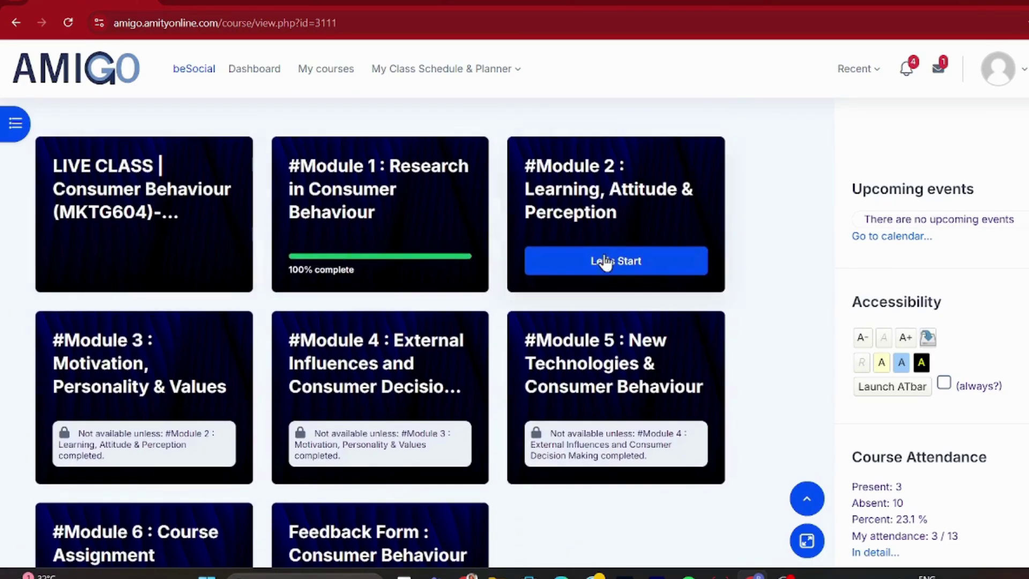
{"action": "left_click", "coordinate": [625, 267]}
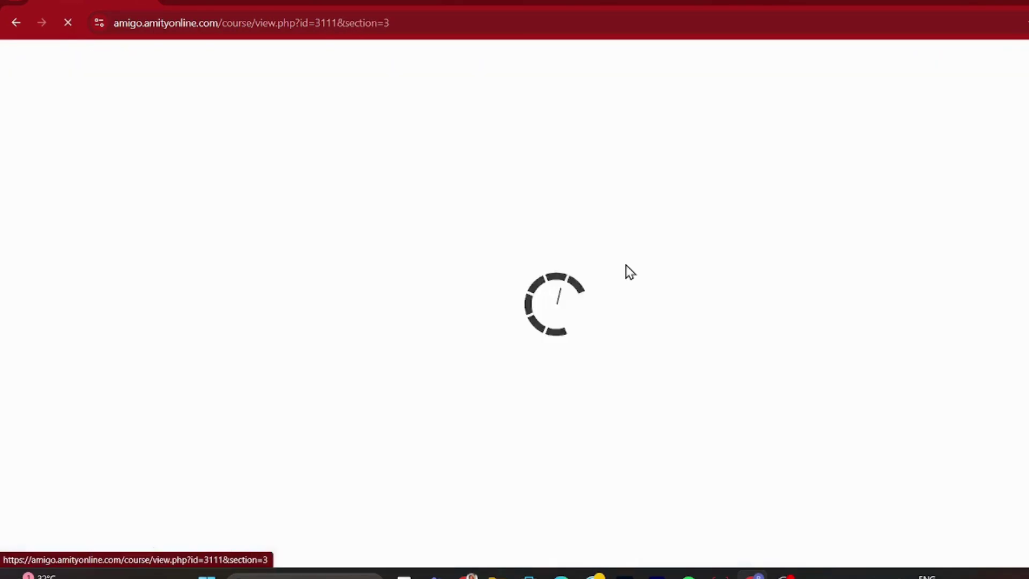
{"action": "scroll", "coordinate": [369, 355], "scroll_direction": "down", "scroll_amount": 1}
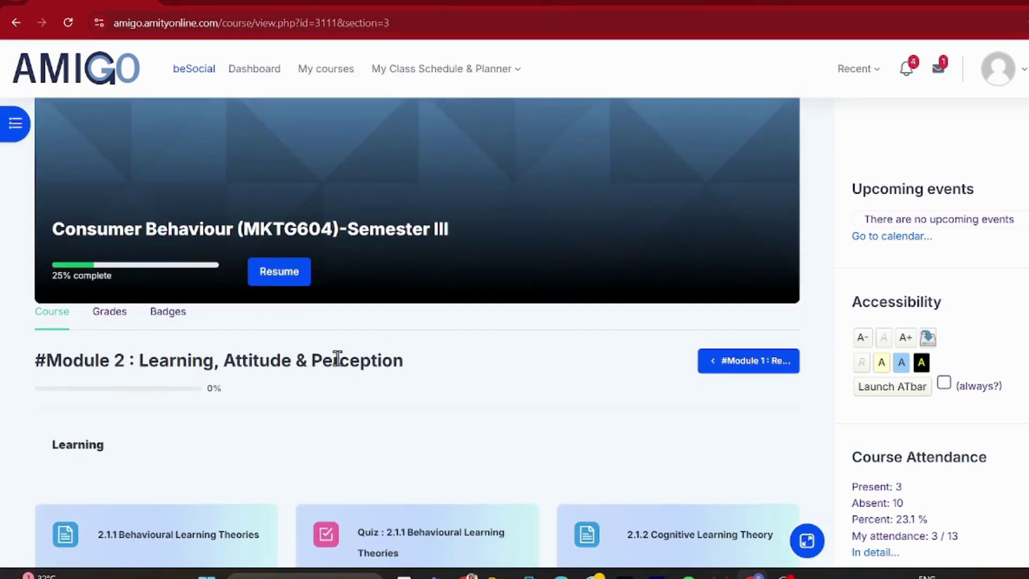
{"action": "scroll", "coordinate": [209, 391], "scroll_direction": "down", "scroll_amount": 3}
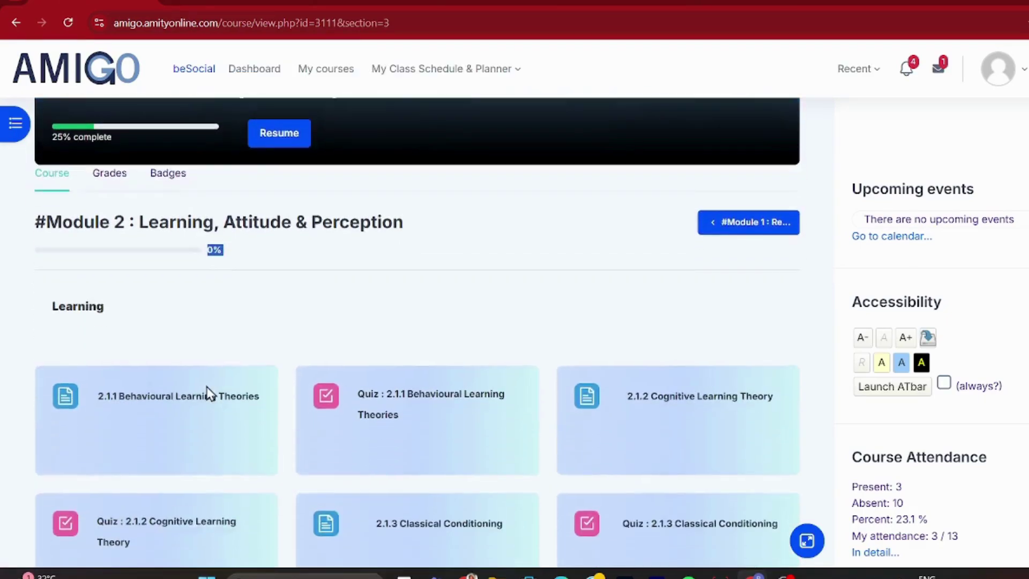
{"action": "scroll", "coordinate": [180, 370], "scroll_direction": "down", "scroll_amount": 3}
{"action": "scroll", "coordinate": [182, 372], "scroll_direction": "up", "scroll_amount": 4}
{"action": "scroll", "coordinate": [180, 370], "scroll_direction": "down", "scroll_amount": 5}
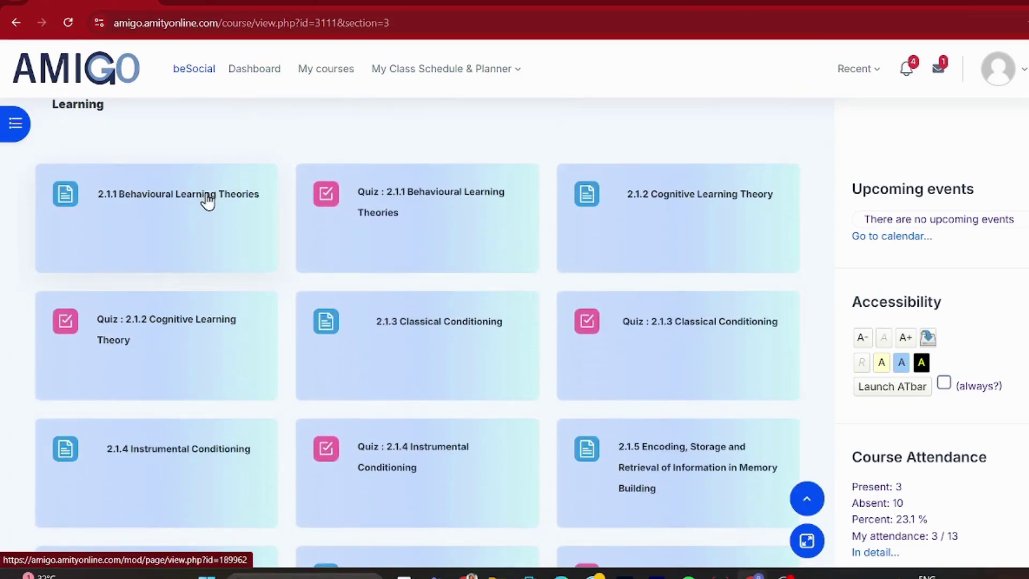
{"action": "left_click", "coordinate": [206, 198]}
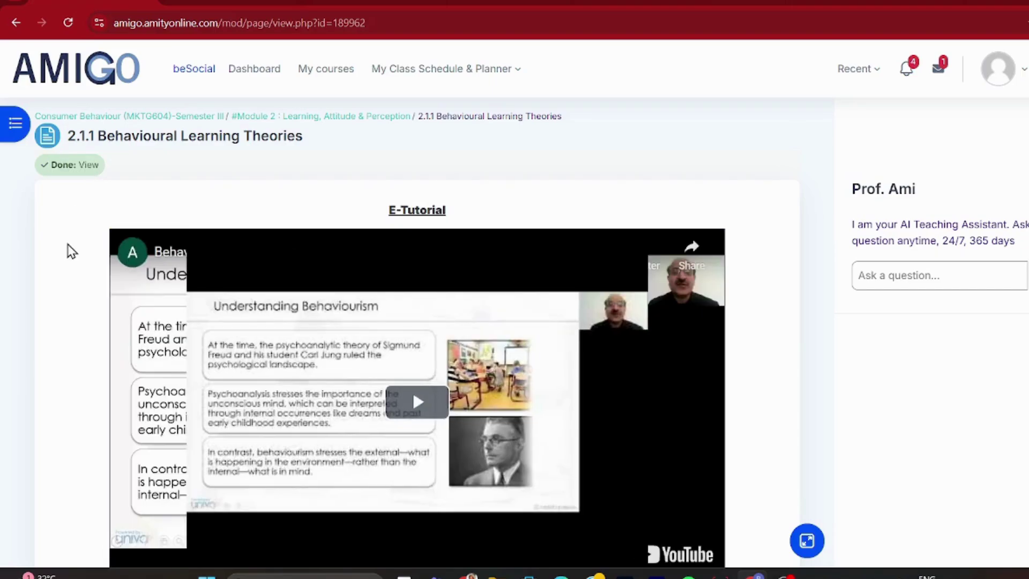
Read through the 2.1.1 Behavioural Learning Theories lecture and continue to its quiz page to check the completion requirements.
{"action": "scroll", "coordinate": [183, 386], "scroll_direction": "down", "scroll_amount": 20}
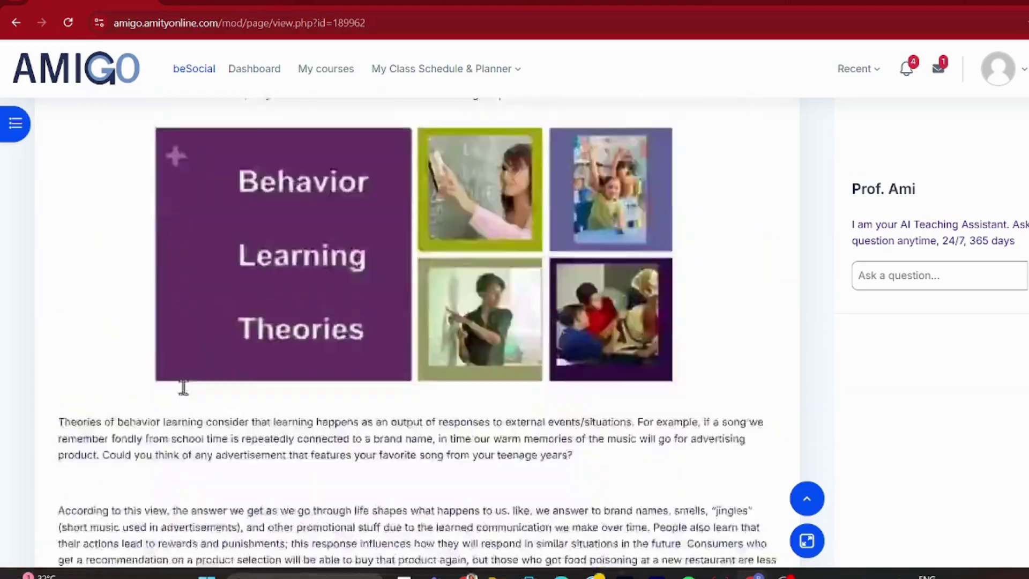
{"action": "scroll", "coordinate": [184, 385], "scroll_direction": "down", "scroll_amount": 15}
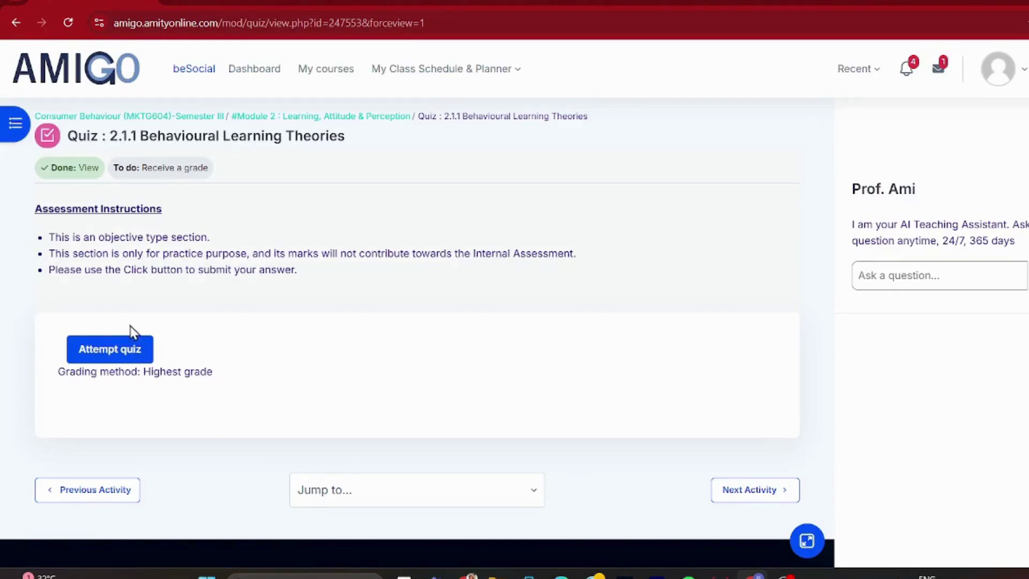
{"action": "triple_click", "coordinate": [168, 168]}
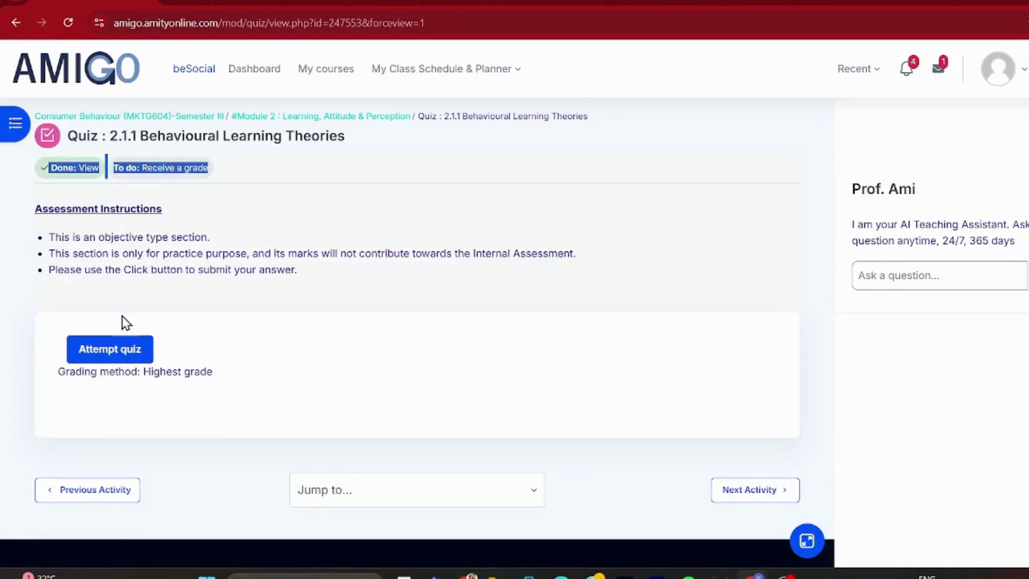
{"action": "left_click", "coordinate": [143, 324]}
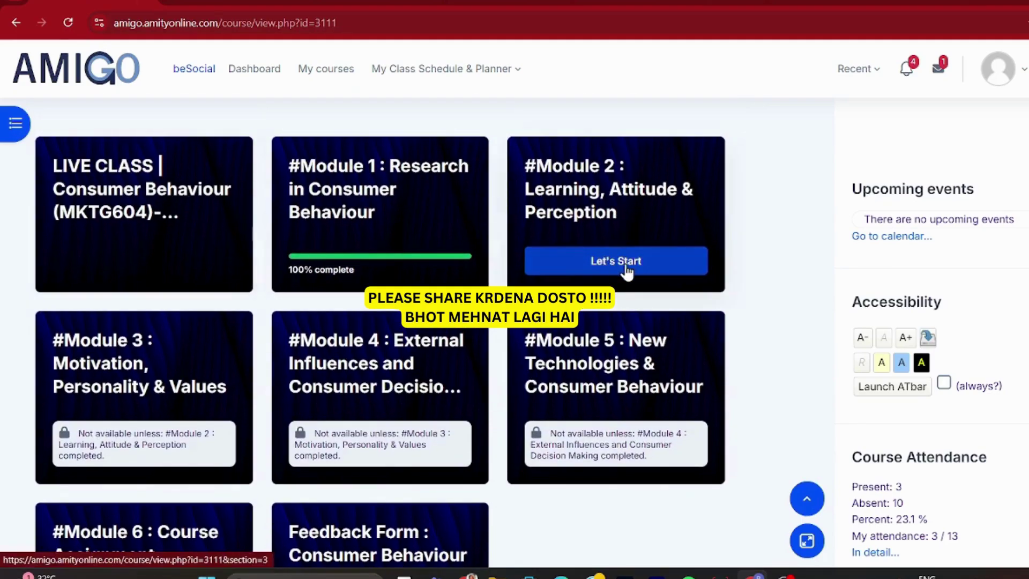
Start Module 2 : Learning, Attitude & Perception from the course page and reopen its 2.1.1 Behavioural Learning Theories lecture.
{"action": "left_click", "coordinate": [626, 268]}
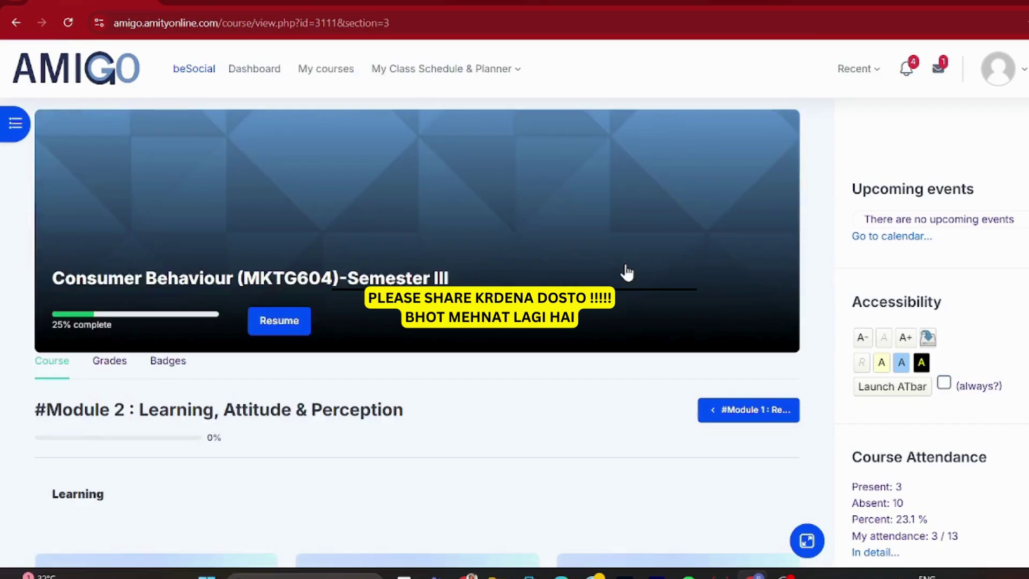
{"action": "scroll", "coordinate": [400, 352], "scroll_direction": "down", "scroll_amount": 1}
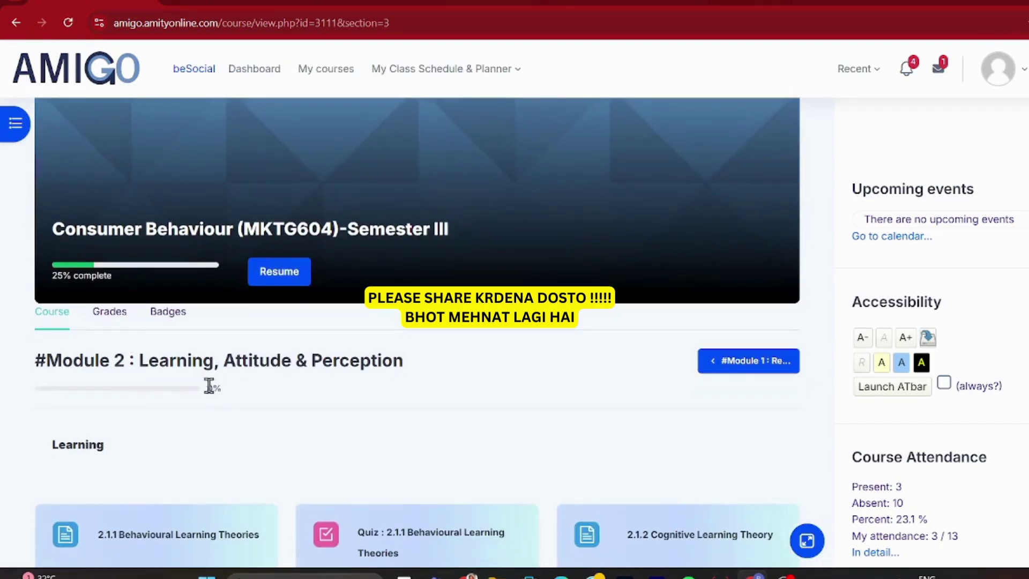
{"action": "scroll", "coordinate": [210, 390], "scroll_direction": "down", "scroll_amount": 5}
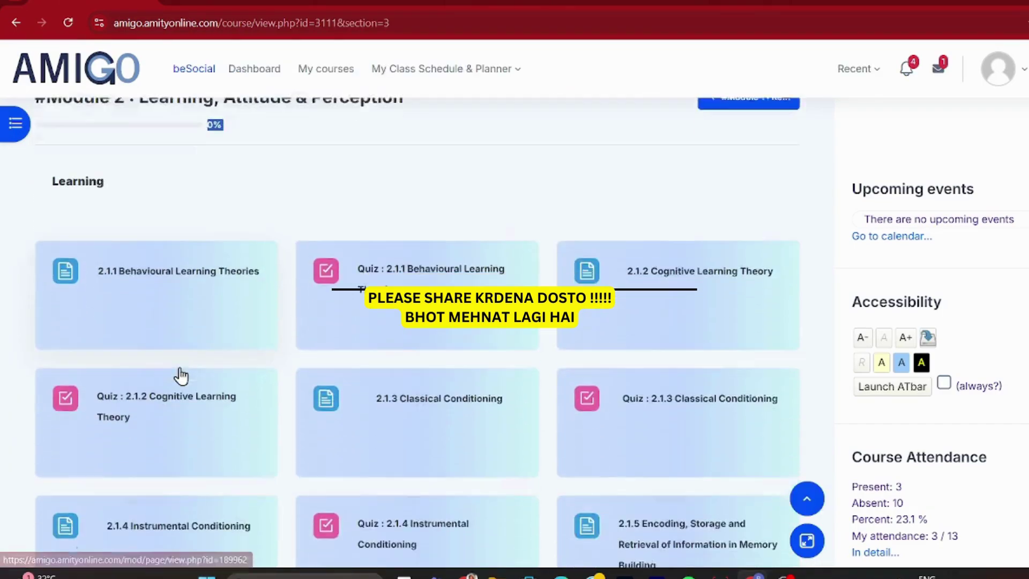
{"action": "scroll", "coordinate": [180, 369], "scroll_direction": "up", "scroll_amount": 4}
{"action": "scroll", "coordinate": [180, 368], "scroll_direction": "down", "scroll_amount": 4}
{"action": "scroll", "coordinate": [182, 321], "scroll_direction": "down", "scroll_amount": 1}
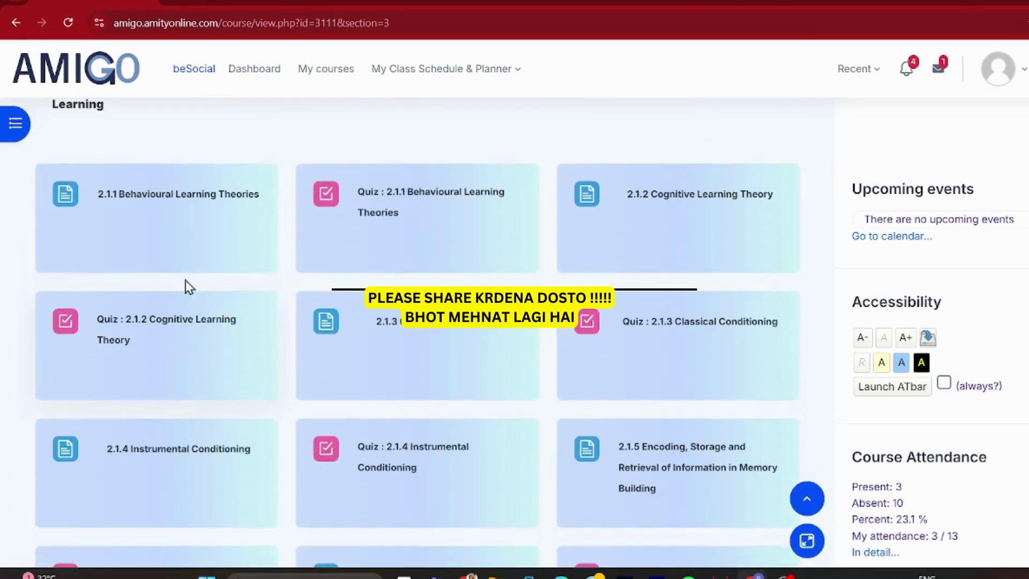
{"action": "left_click", "coordinate": [209, 201]}
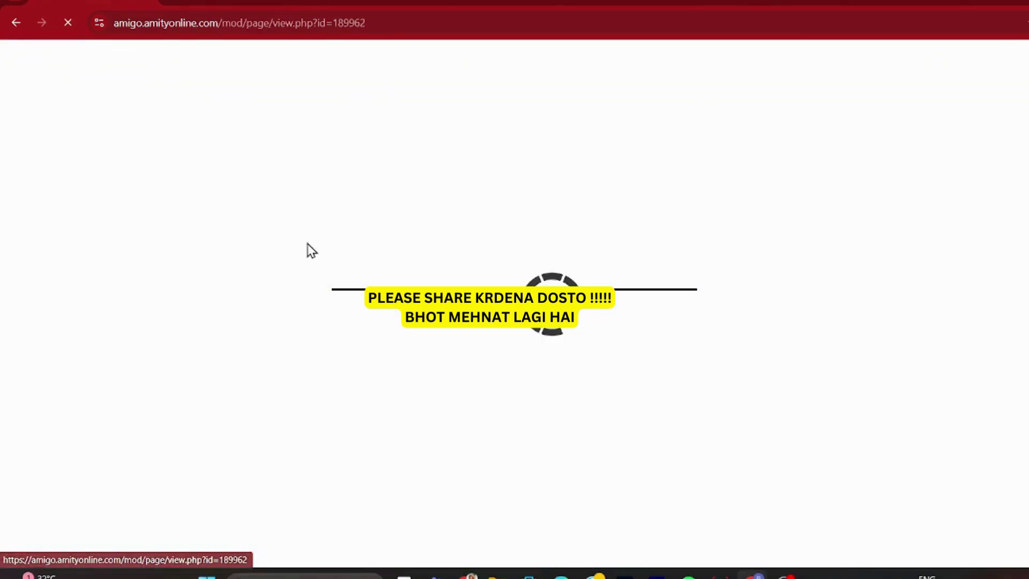
Check the lecture's completion status, go through the content to the end and continue to the next activity, the 2.1.1 quiz.
{"action": "left_click_drag", "start_coordinate": [90, 164], "coordinate": [69, 247]}
{"action": "left_click", "coordinate": [69, 248]}
{"action": "scroll", "coordinate": [72, 251], "scroll_direction": "down", "scroll_amount": 4}
{"action": "scroll", "coordinate": [184, 386], "scroll_direction": "down", "scroll_amount": 15}
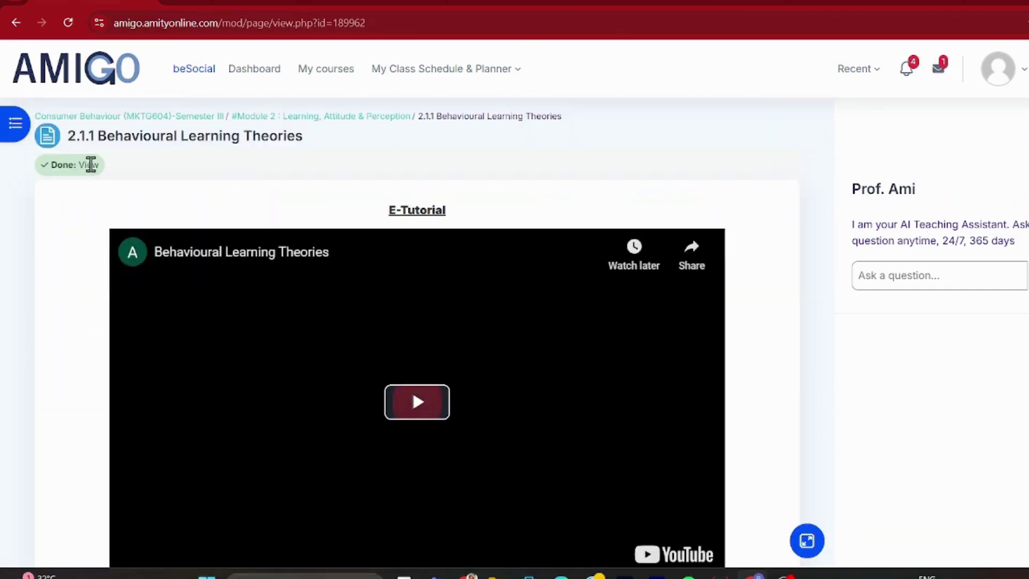
{"action": "left_click_drag", "start_coordinate": [87, 165], "coordinate": [71, 252]}
{"action": "left_click", "coordinate": [72, 251]}
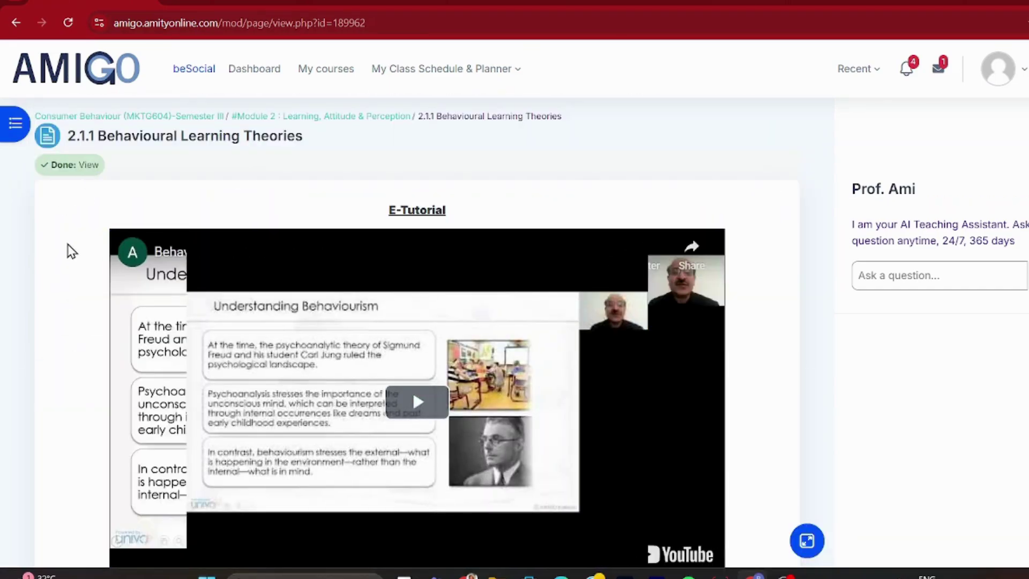
{"action": "scroll", "coordinate": [72, 251], "scroll_direction": "down", "scroll_amount": 10}
{"action": "scroll", "coordinate": [184, 387], "scroll_direction": "down", "scroll_amount": 15}
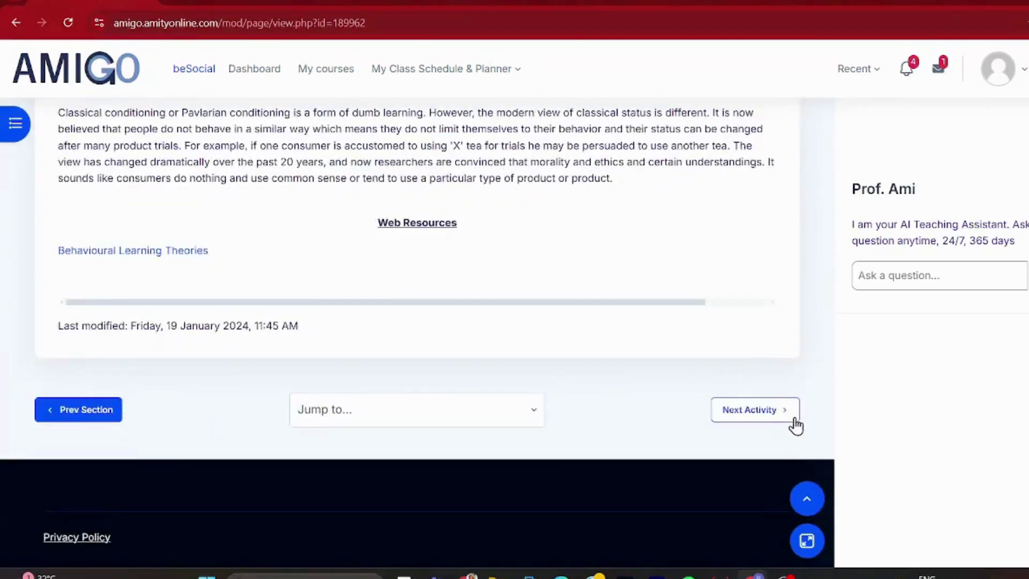
{"action": "left_click", "coordinate": [763, 414]}
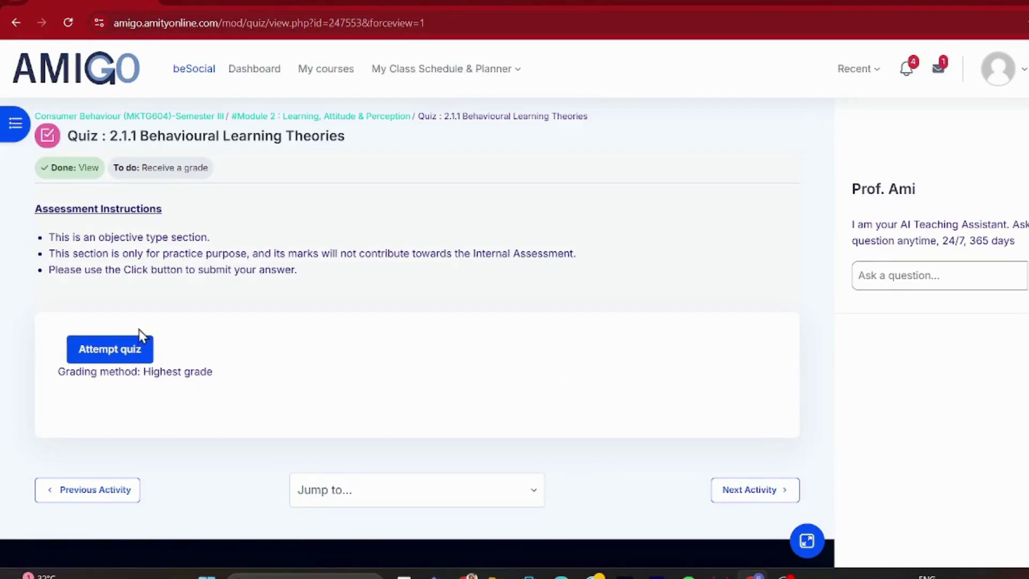
Attempt the 2.1.1 Behavioural Learning Theories quiz, answering question 1 with Observing and question 2 with 1913.
{"action": "triple_click", "coordinate": [168, 167]}
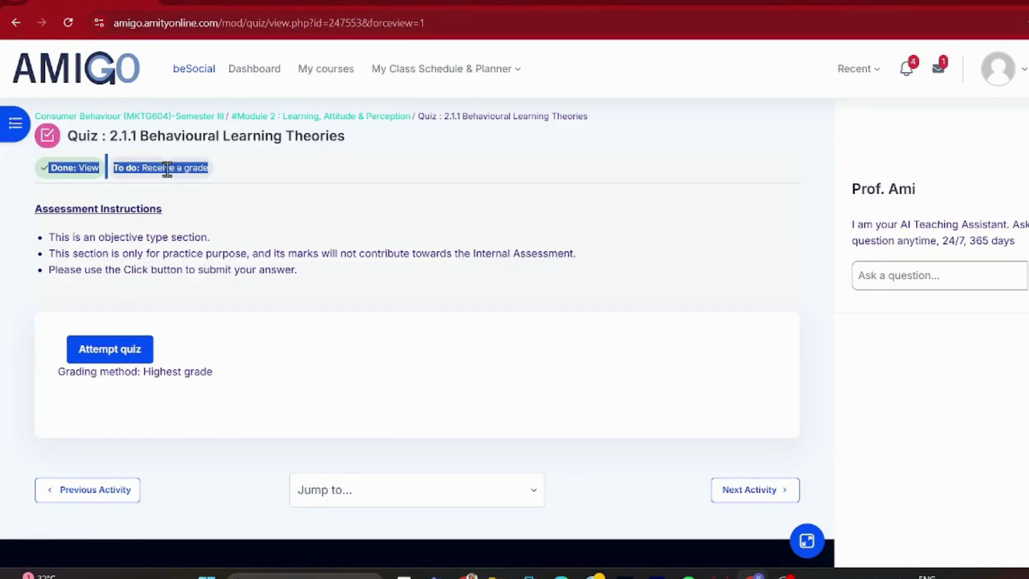
{"action": "left_click", "coordinate": [129, 335]}
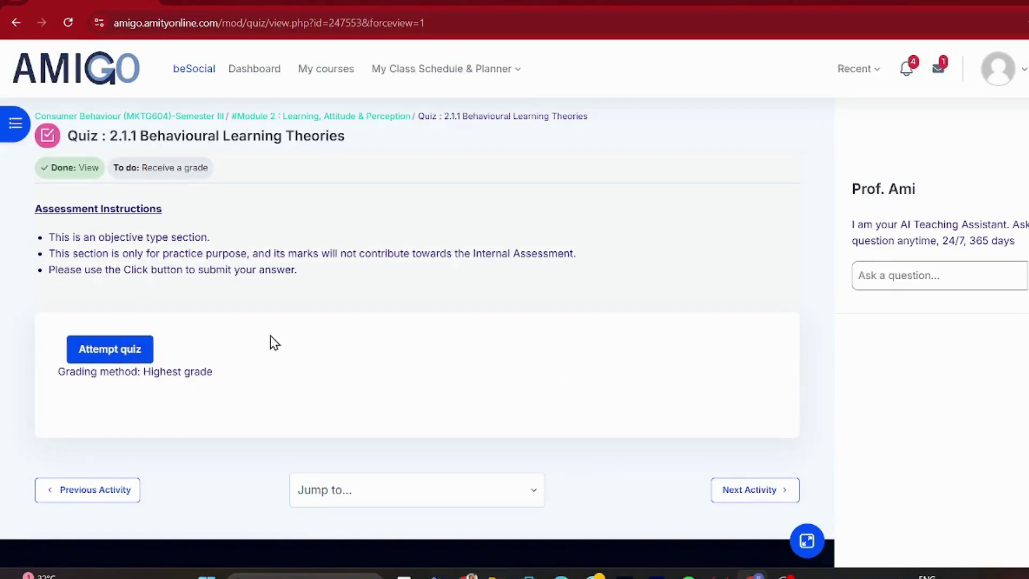
{"action": "left_click", "coordinate": [96, 351]}
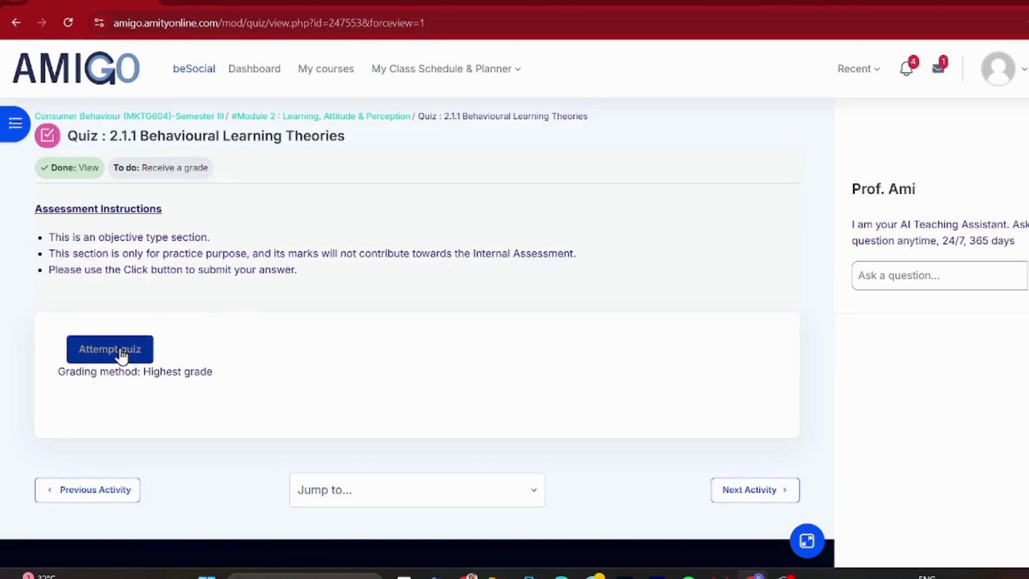
{"action": "scroll", "coordinate": [122, 351], "scroll_direction": "down", "scroll_amount": 2}
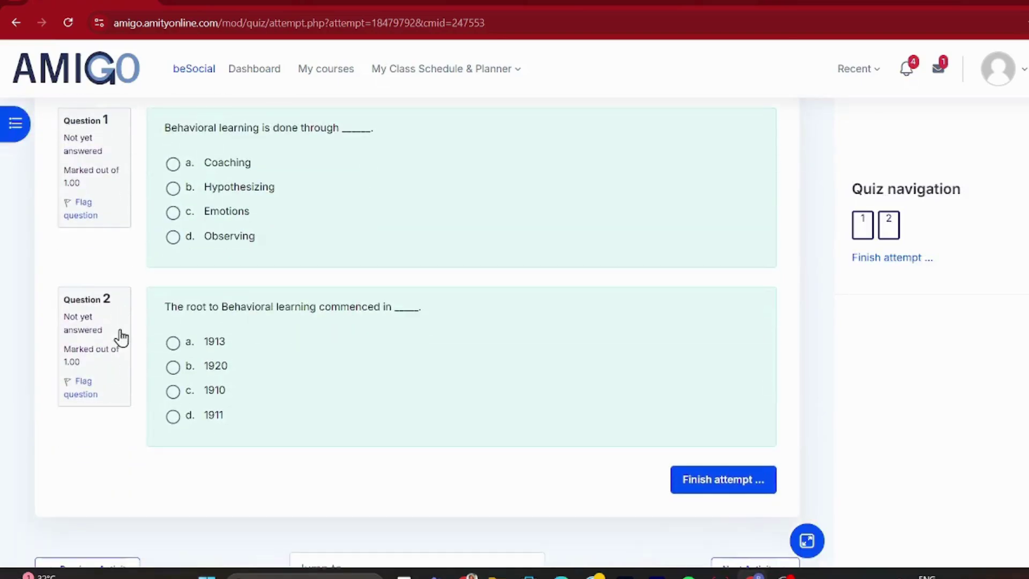
{"action": "left_click_drag", "start_coordinate": [166, 128], "coordinate": [254, 462]}
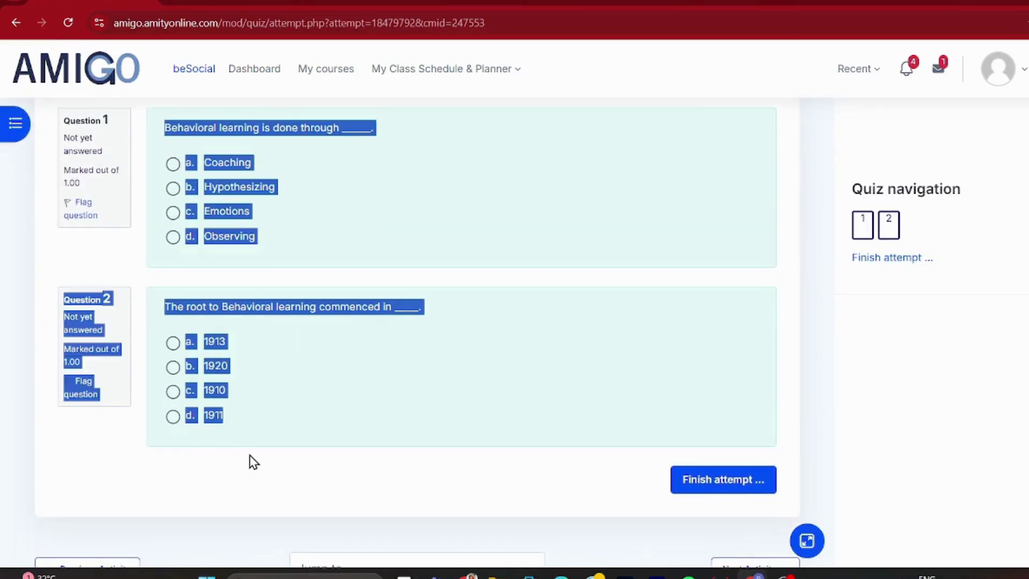
{"action": "left_click", "coordinate": [172, 236]}
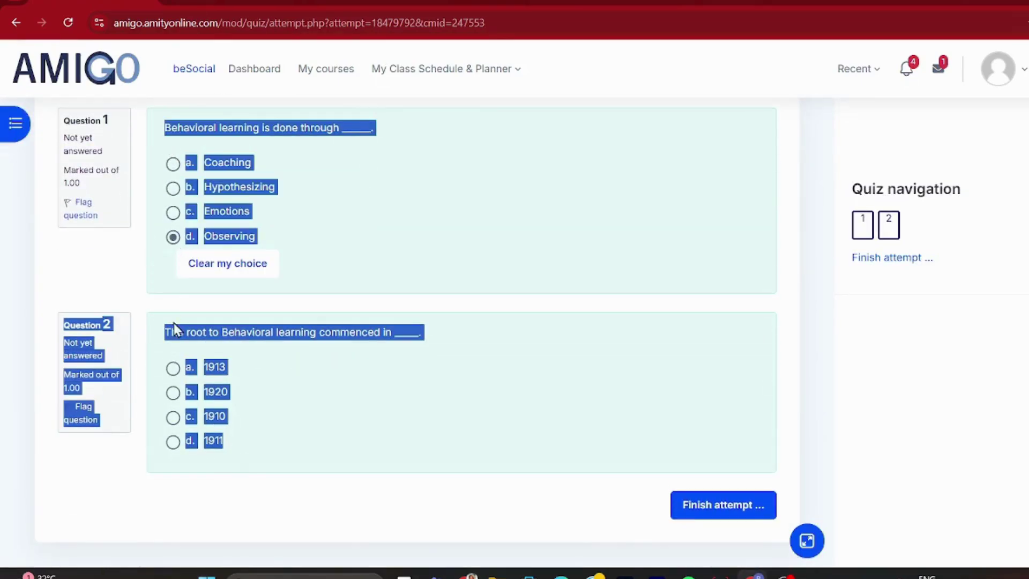
{"action": "left_click", "coordinate": [173, 368]}
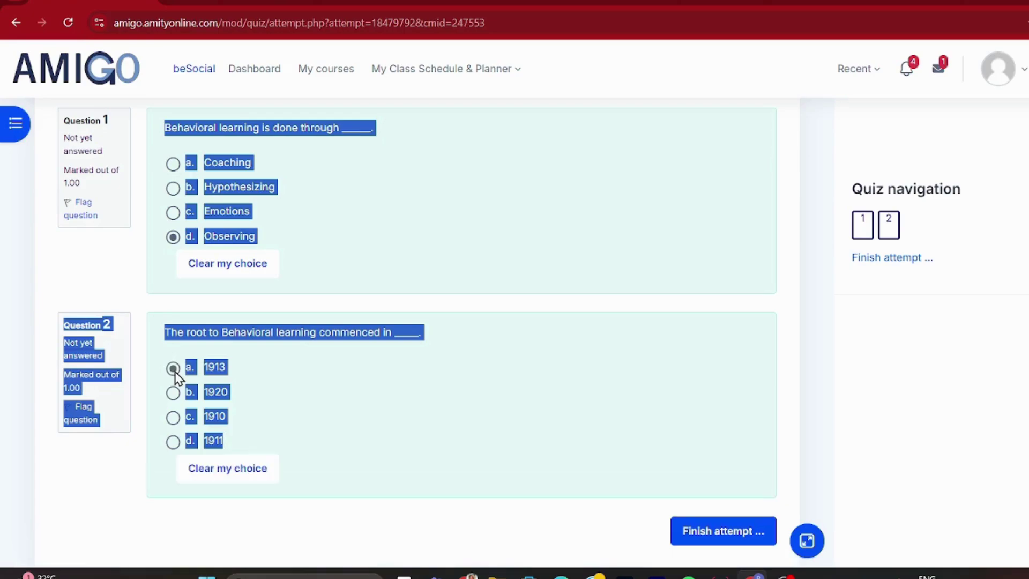
Finish the quiz attempt, confirm submission of all answers, and check the grade in the attempt summary.
{"action": "left_click", "coordinate": [713, 529]}
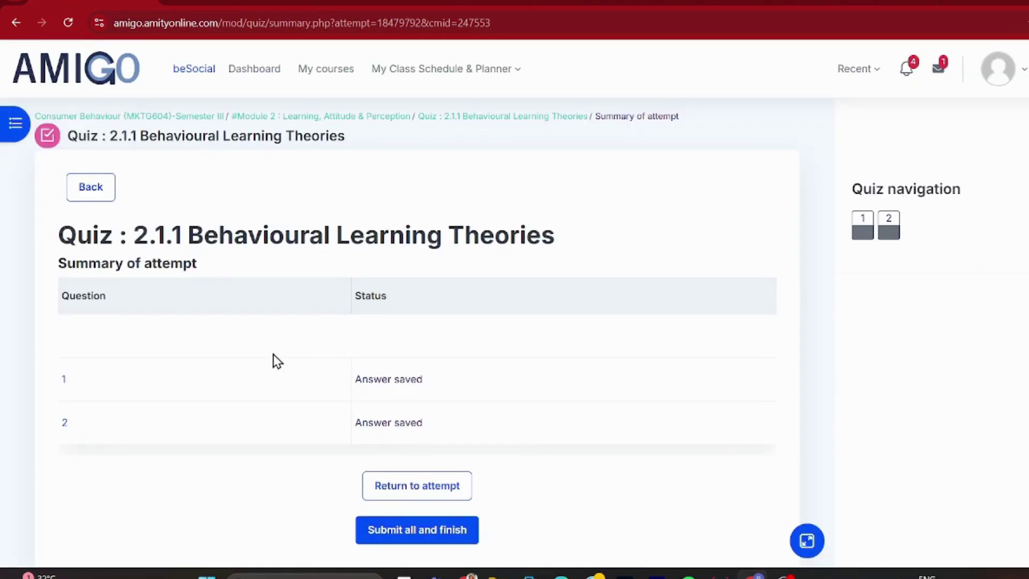
{"action": "scroll", "coordinate": [274, 358], "scroll_direction": "down", "scroll_amount": 4}
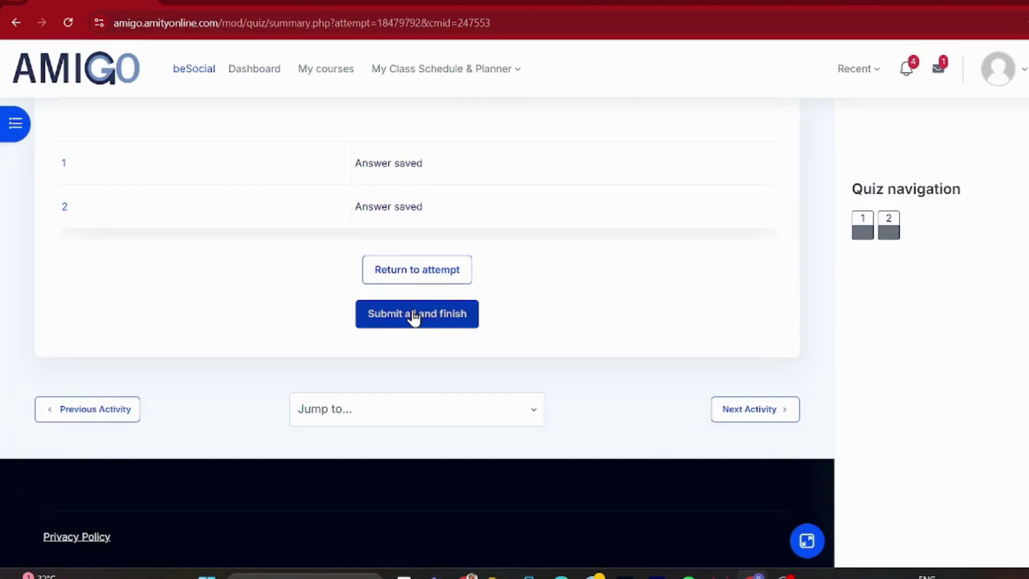
{"action": "left_click", "coordinate": [415, 315]}
{"action": "left_click", "coordinate": [667, 223]}
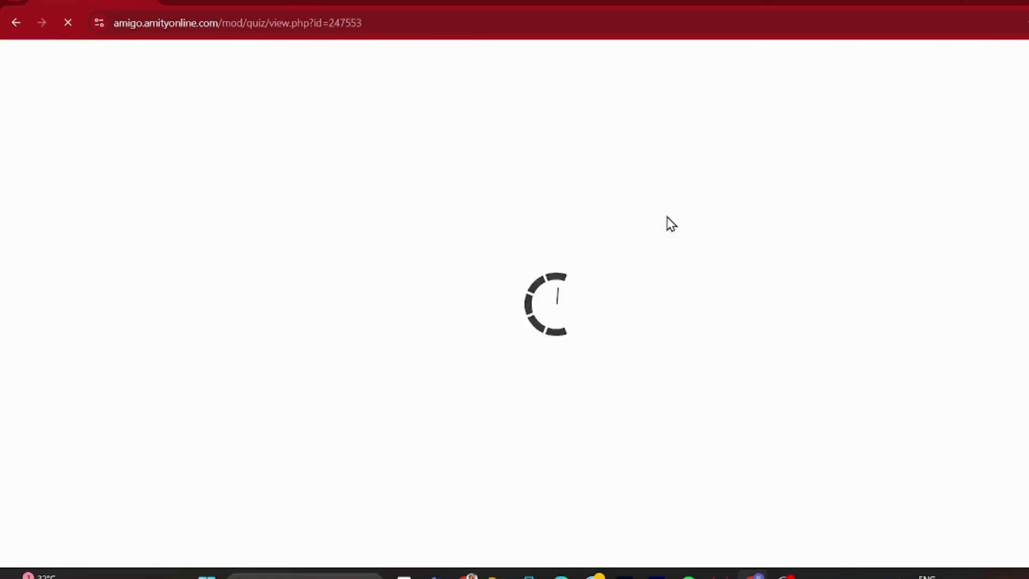
{"action": "scroll", "coordinate": [230, 283], "scroll_direction": "down", "scroll_amount": 4}
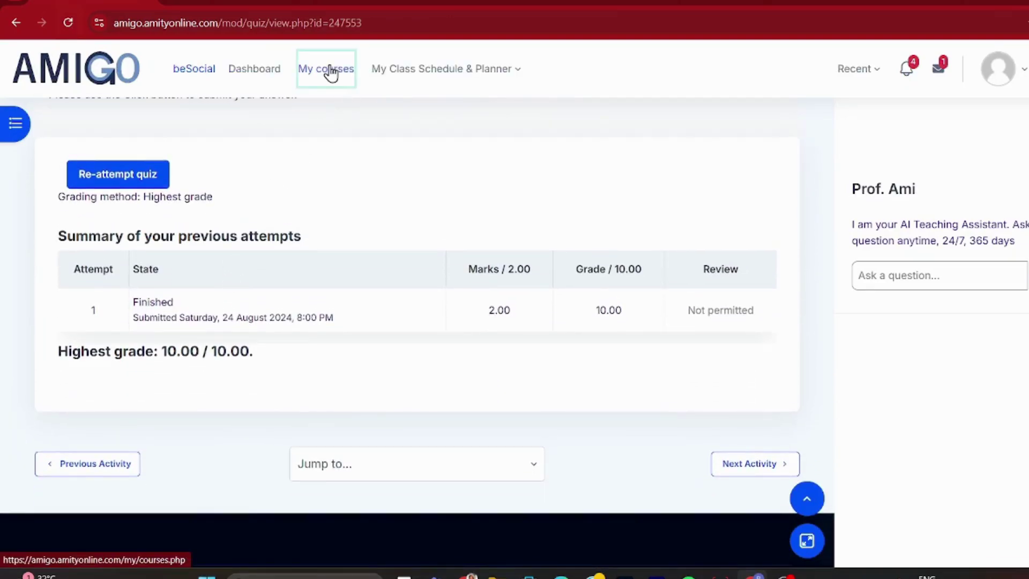
Go to the list of enrolled courses, open Consumer Behaviour (MKTG604)-Semester III and enter its Module 2.
{"action": "left_click", "coordinate": [329, 75]}
{"action": "scroll", "coordinate": [301, 354], "scroll_direction": "down", "scroll_amount": 3}
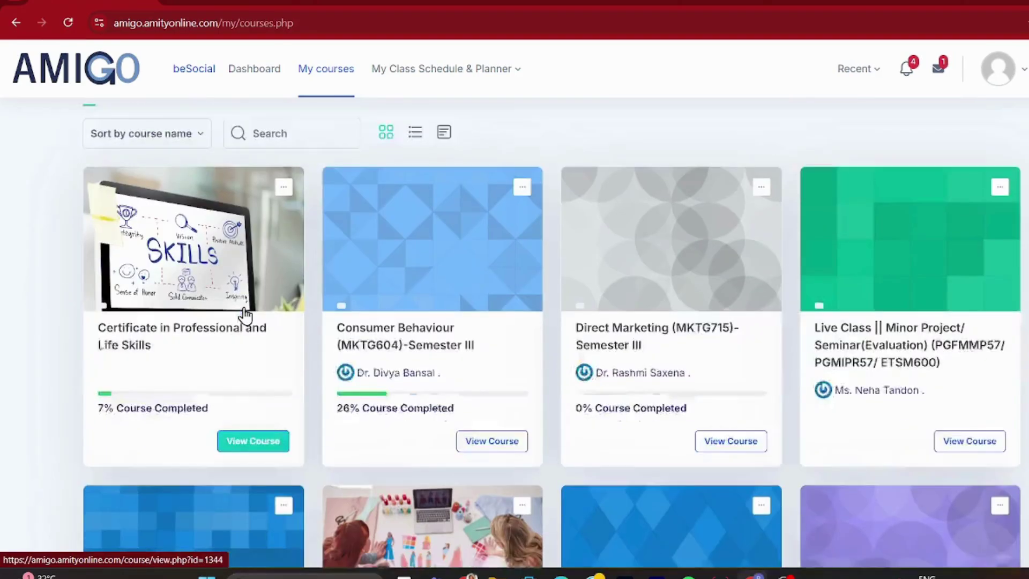
{"action": "left_click", "coordinate": [394, 290]}
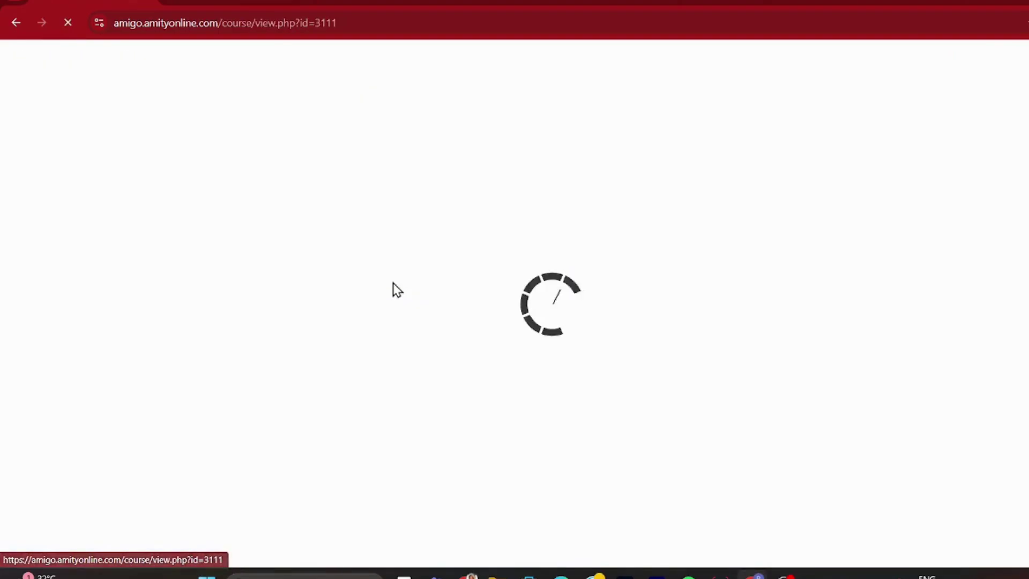
{"action": "scroll", "coordinate": [535, 315], "scroll_direction": "down", "scroll_amount": 10}
{"action": "scroll", "coordinate": [574, 178], "scroll_direction": "up", "scroll_amount": 2}
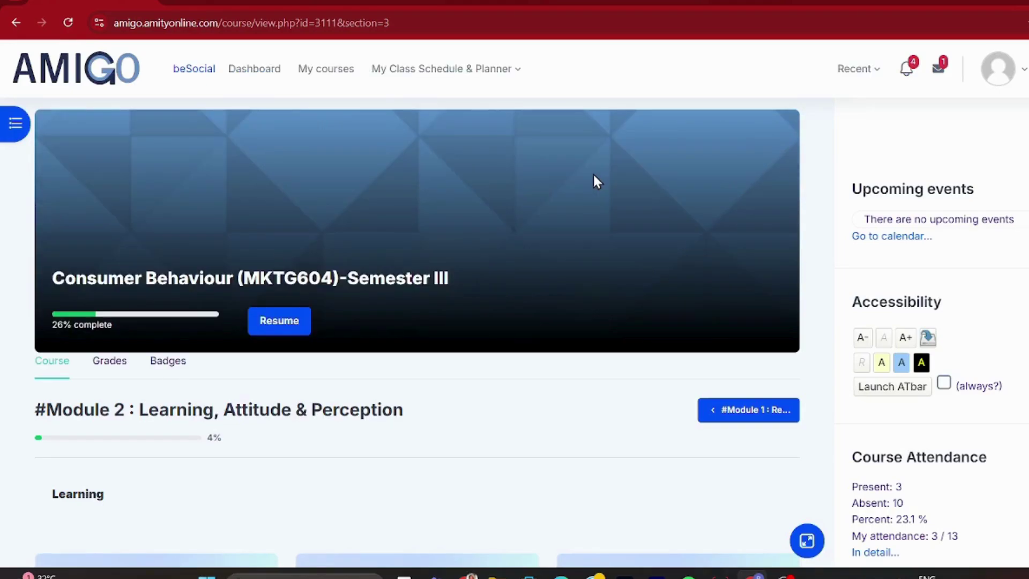
Return from Module 2's activity list to the course page to check the modules' progress and availability, and reopen Module 2.
{"action": "scroll", "coordinate": [267, 338], "scroll_direction": "down", "scroll_amount": 5}
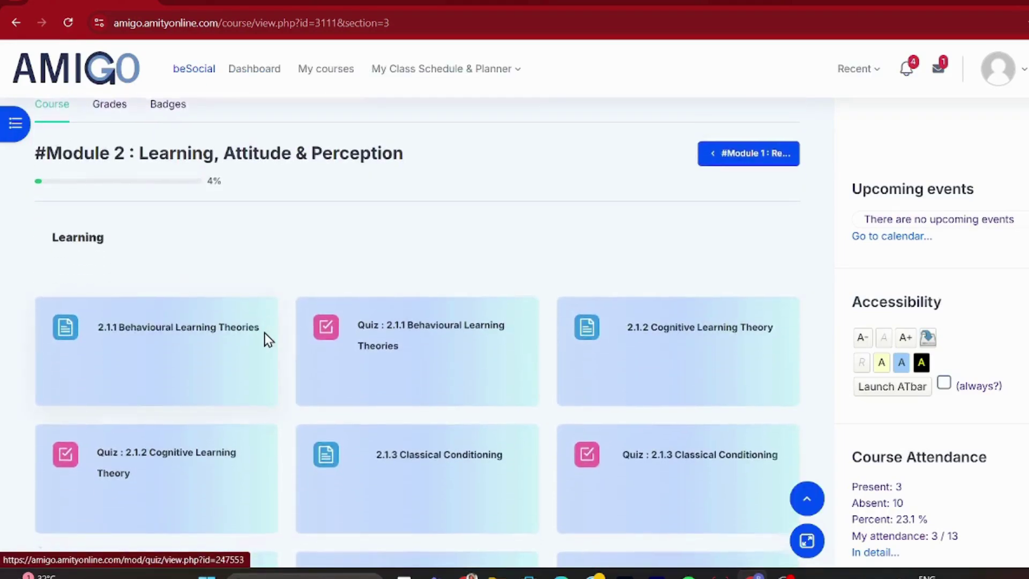
{"action": "scroll", "coordinate": [265, 333], "scroll_direction": "down", "scroll_amount": 4}
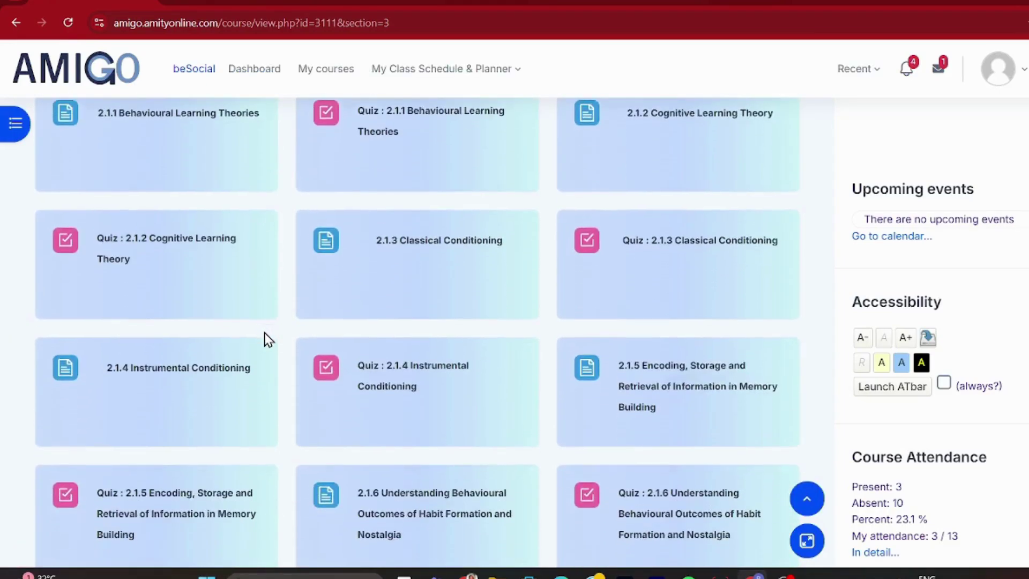
{"action": "key", "text": "alt+Left"}
{"action": "scroll", "coordinate": [536, 316], "scroll_direction": "down", "scroll_amount": 5}
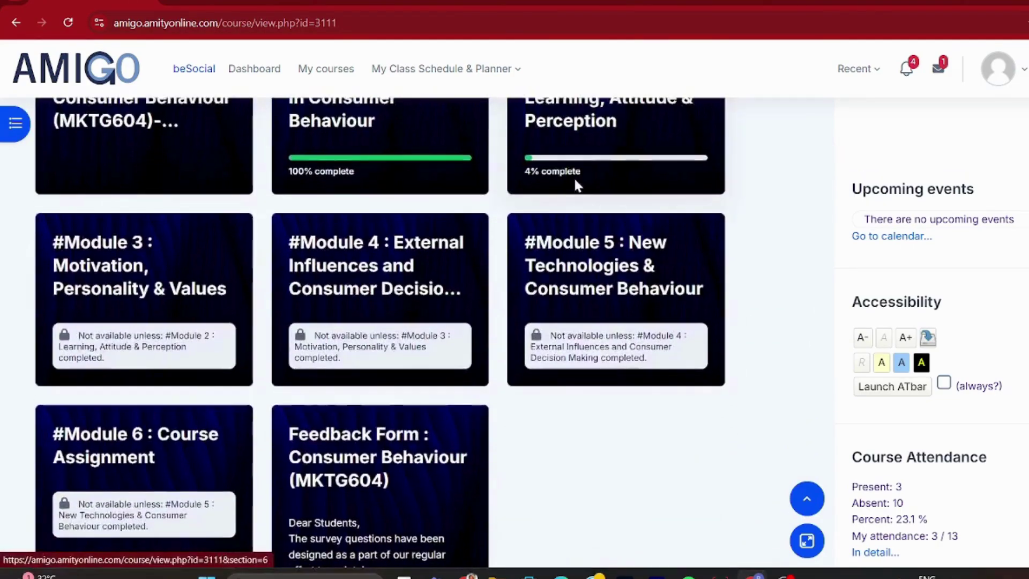
{"action": "left_click", "coordinate": [577, 172]}
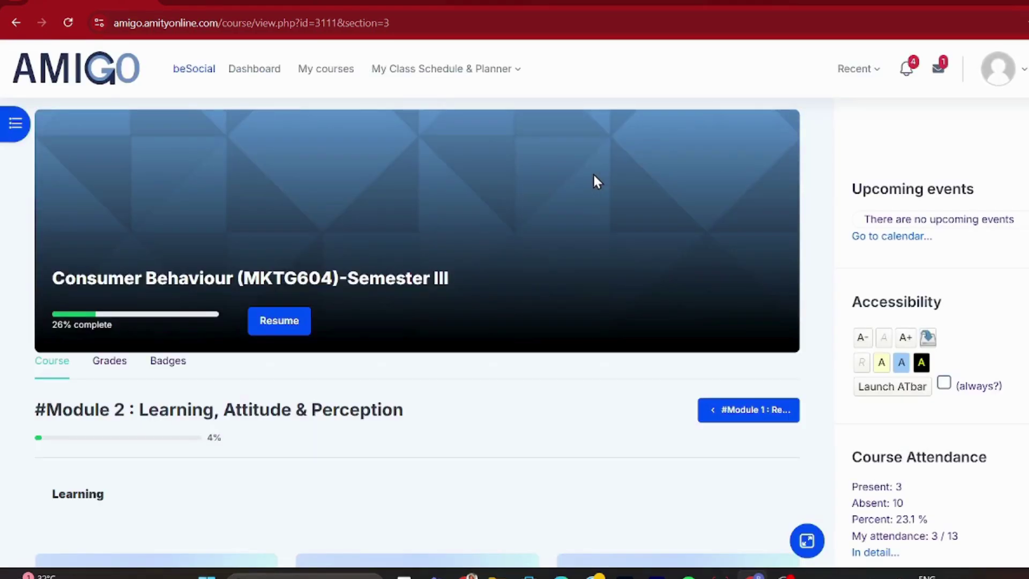
Examine Module 2's list of lectures and quizzes and its completion percentage under the module title.
{"action": "scroll", "coordinate": [264, 337], "scroll_direction": "down", "scroll_amount": 6}
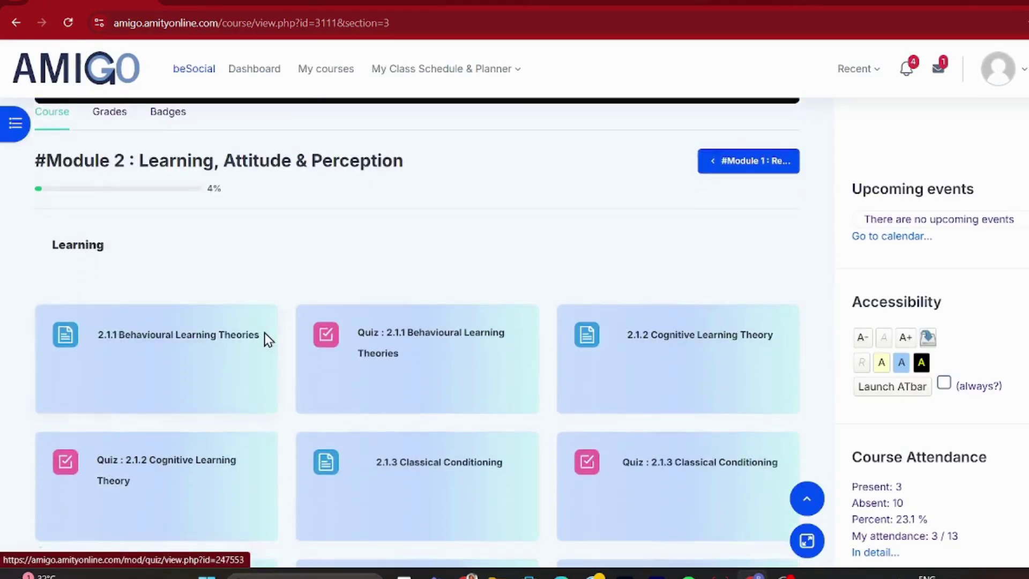
{"action": "scroll", "coordinate": [264, 335], "scroll_direction": "down", "scroll_amount": 4}
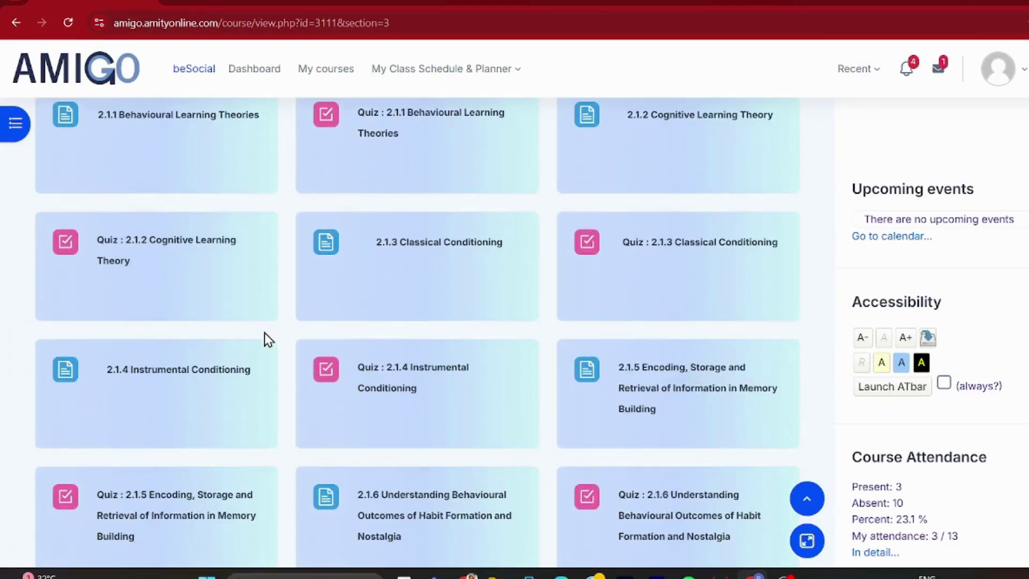
{"action": "scroll", "coordinate": [265, 333], "scroll_direction": "down", "scroll_amount": 5}
{"action": "scroll", "coordinate": [265, 335], "scroll_direction": "up", "scroll_amount": 14}
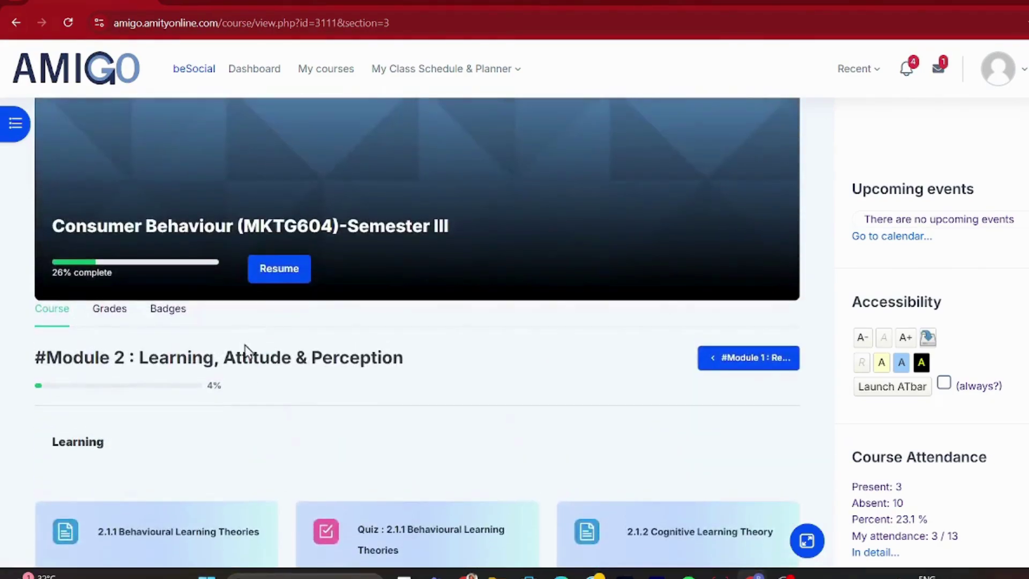
{"action": "triple_click", "coordinate": [248, 356]}
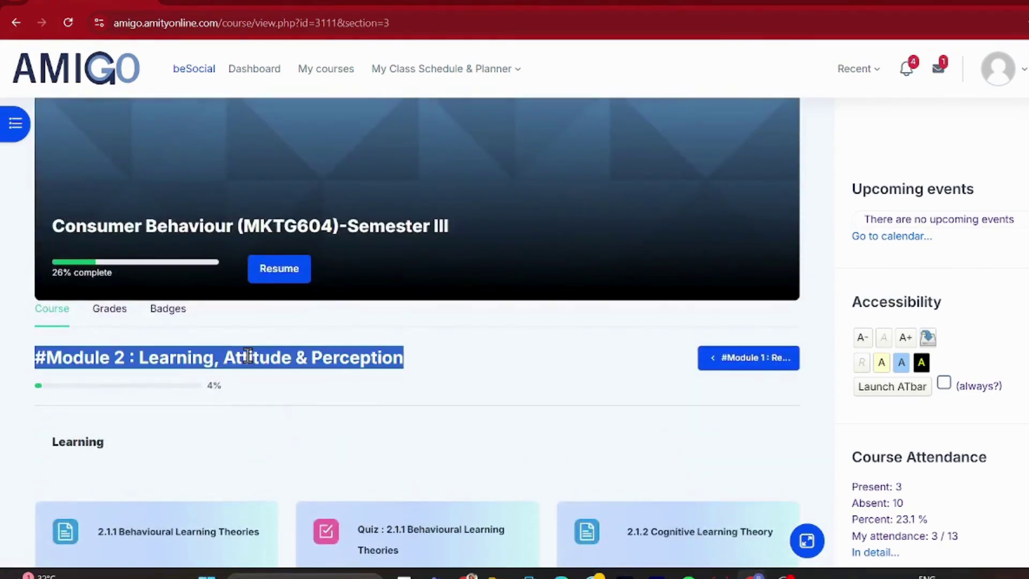
{"action": "left_click", "coordinate": [255, 328]}
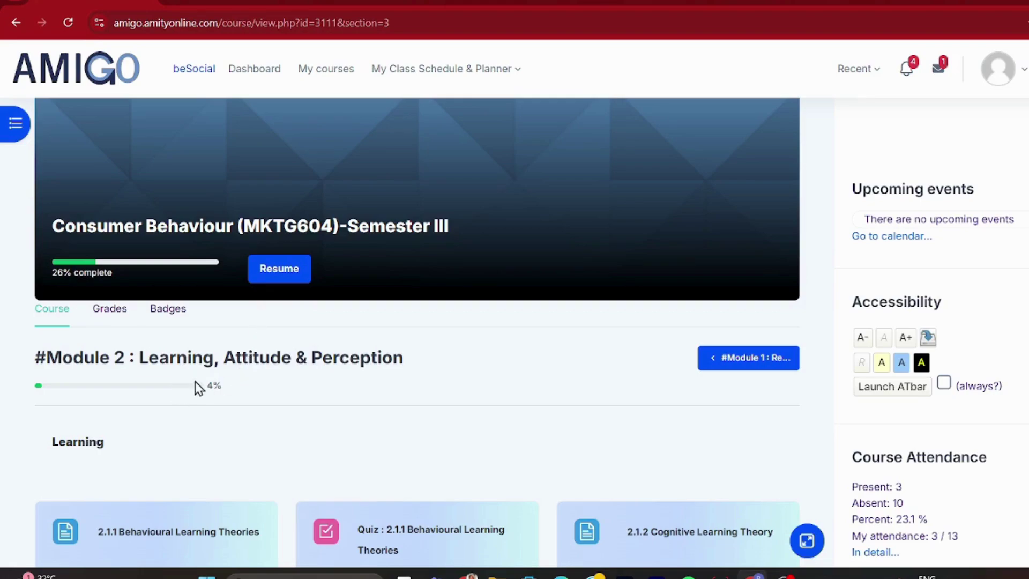
{"action": "left_click", "coordinate": [209, 420]}
{"action": "triple_click", "coordinate": [213, 425]}
{"action": "left_click", "coordinate": [212, 384]}
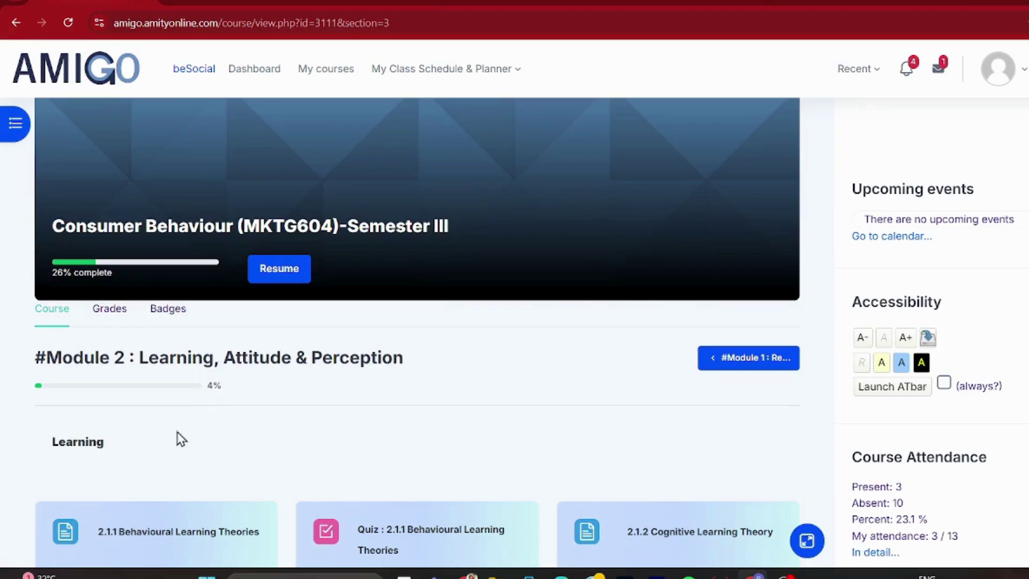